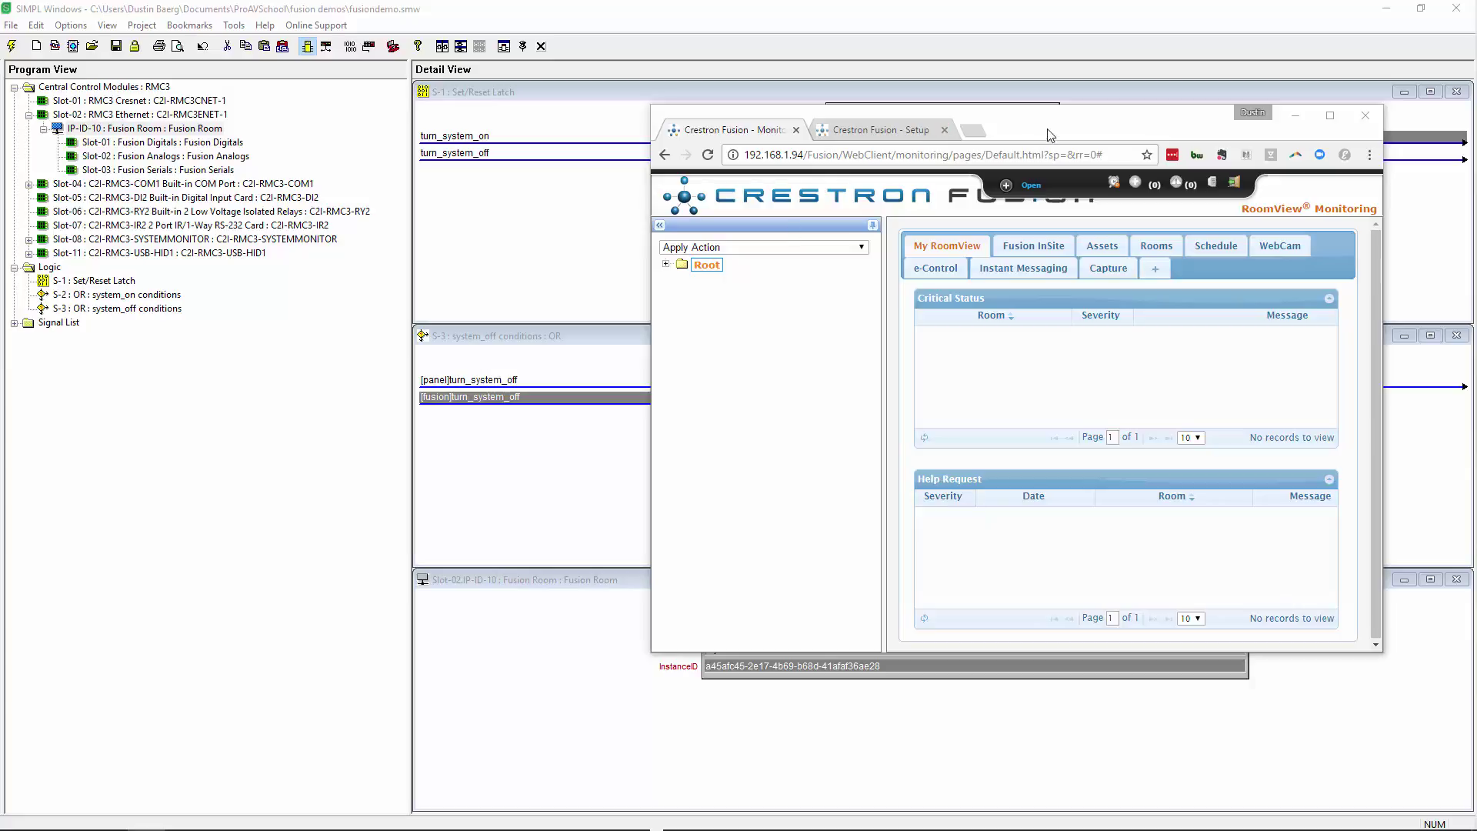
# Switch away from the Chrome Fusion monitoring page back to SIMPL Windows
pyautogui.hotkey('alt', 'Tab')
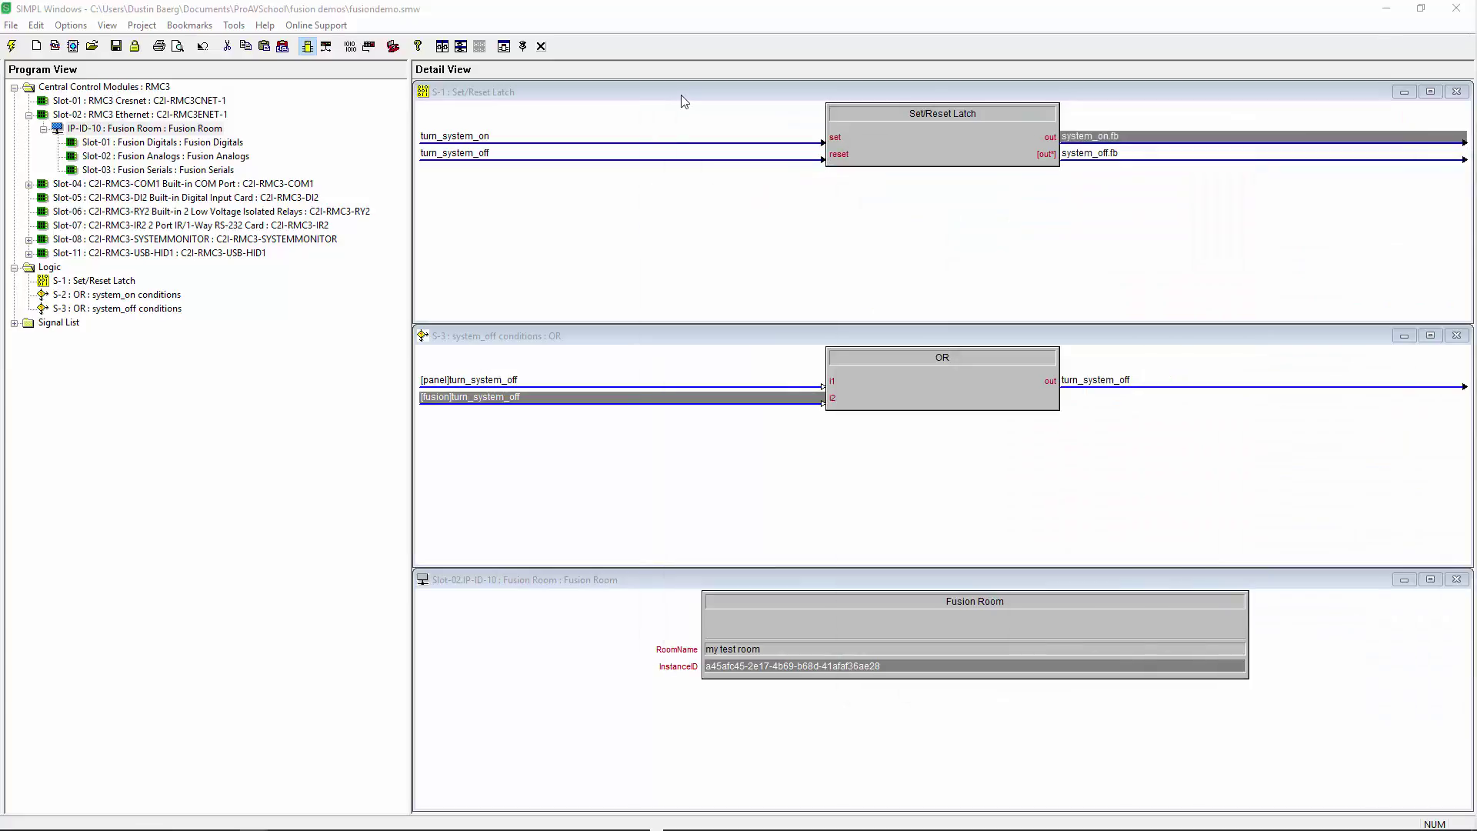
# Close all detail windows and expand RMC3 Slot 2 Ethernet to show Fusion Room at IP-ID 10
pyautogui.click(541, 46)
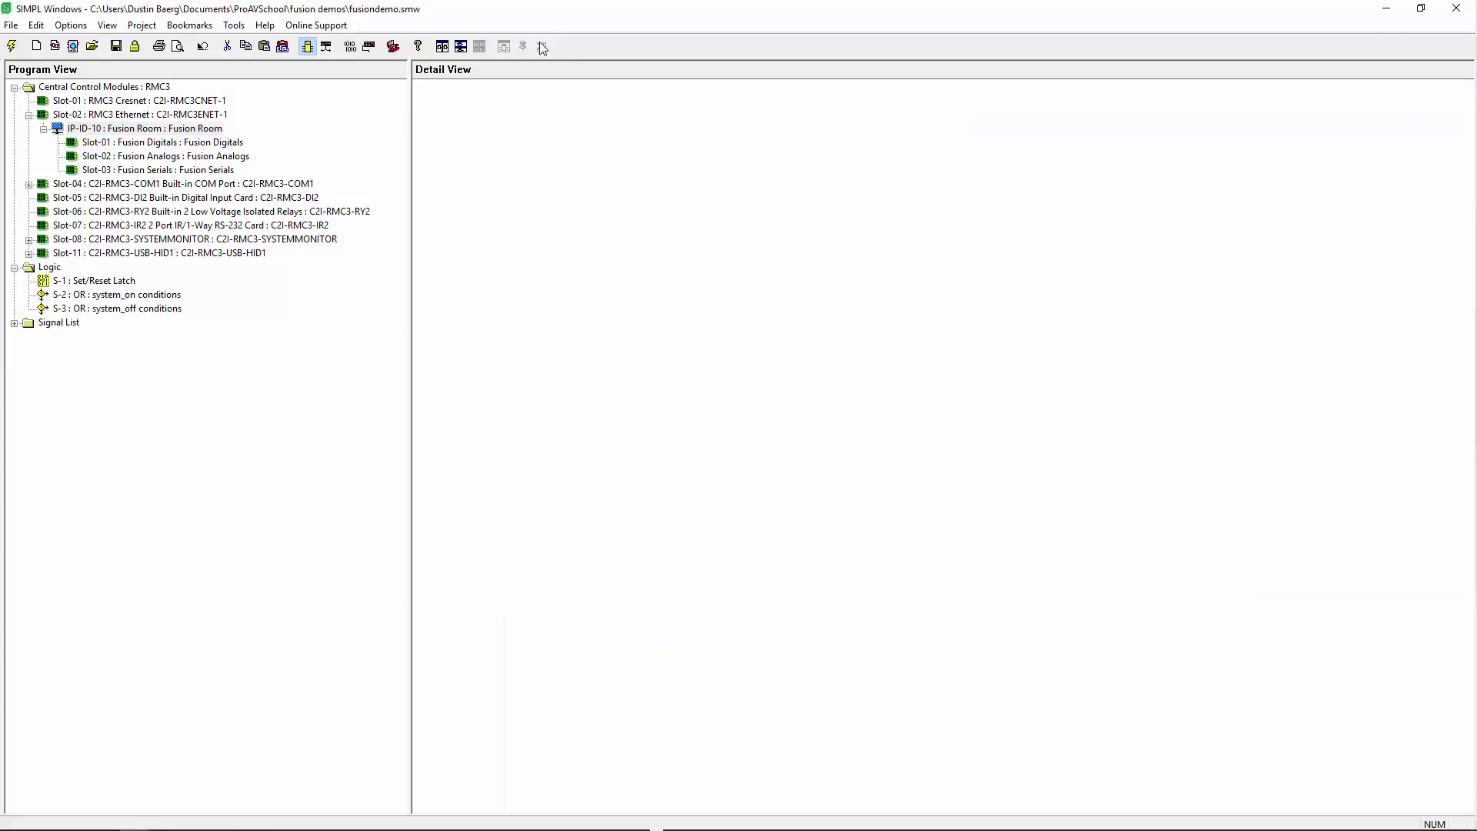
pyautogui.click(327, 46)
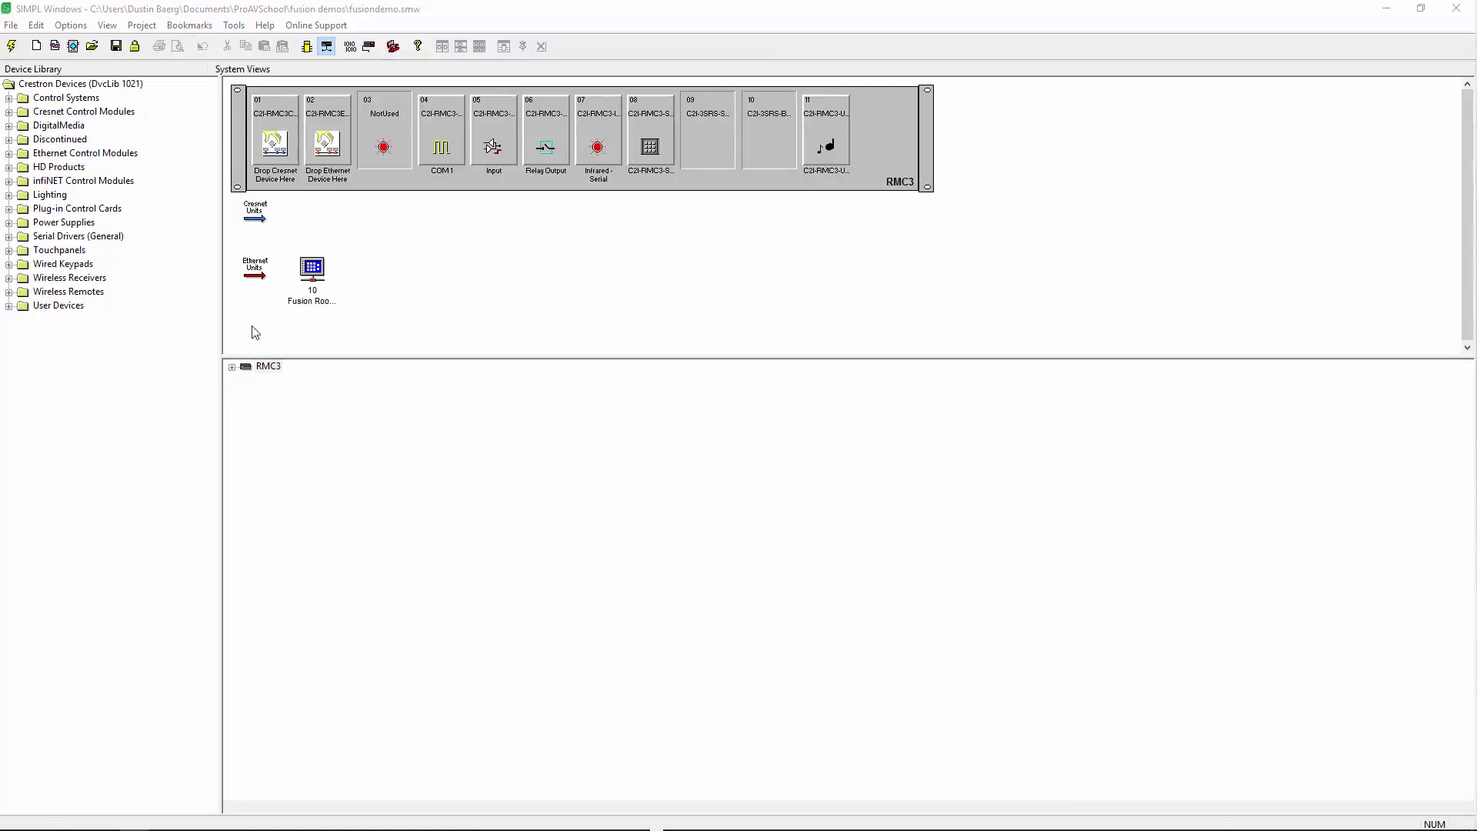
pyautogui.doubleClick(244, 367)
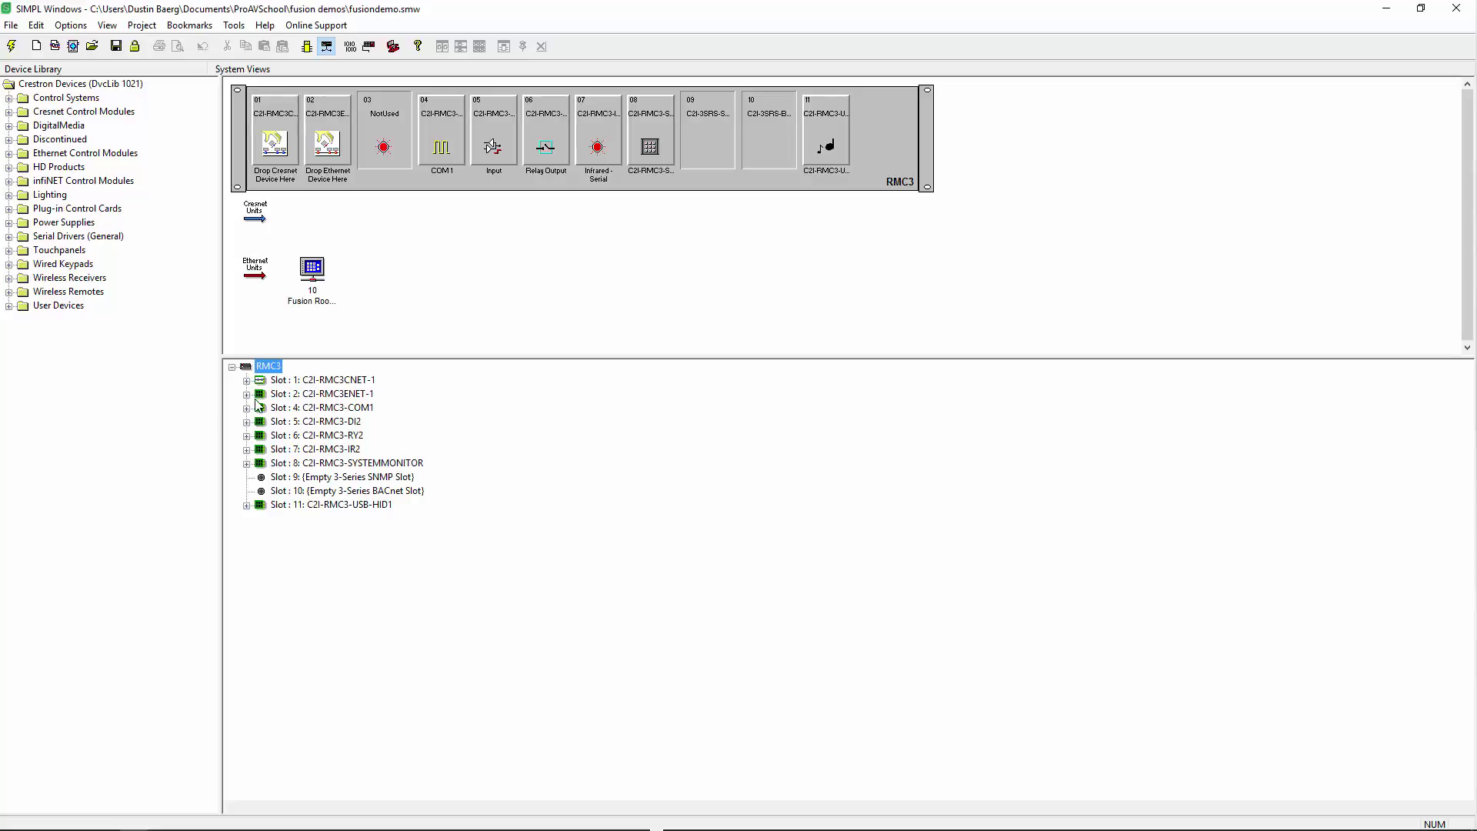
pyautogui.doubleClick(260, 393)
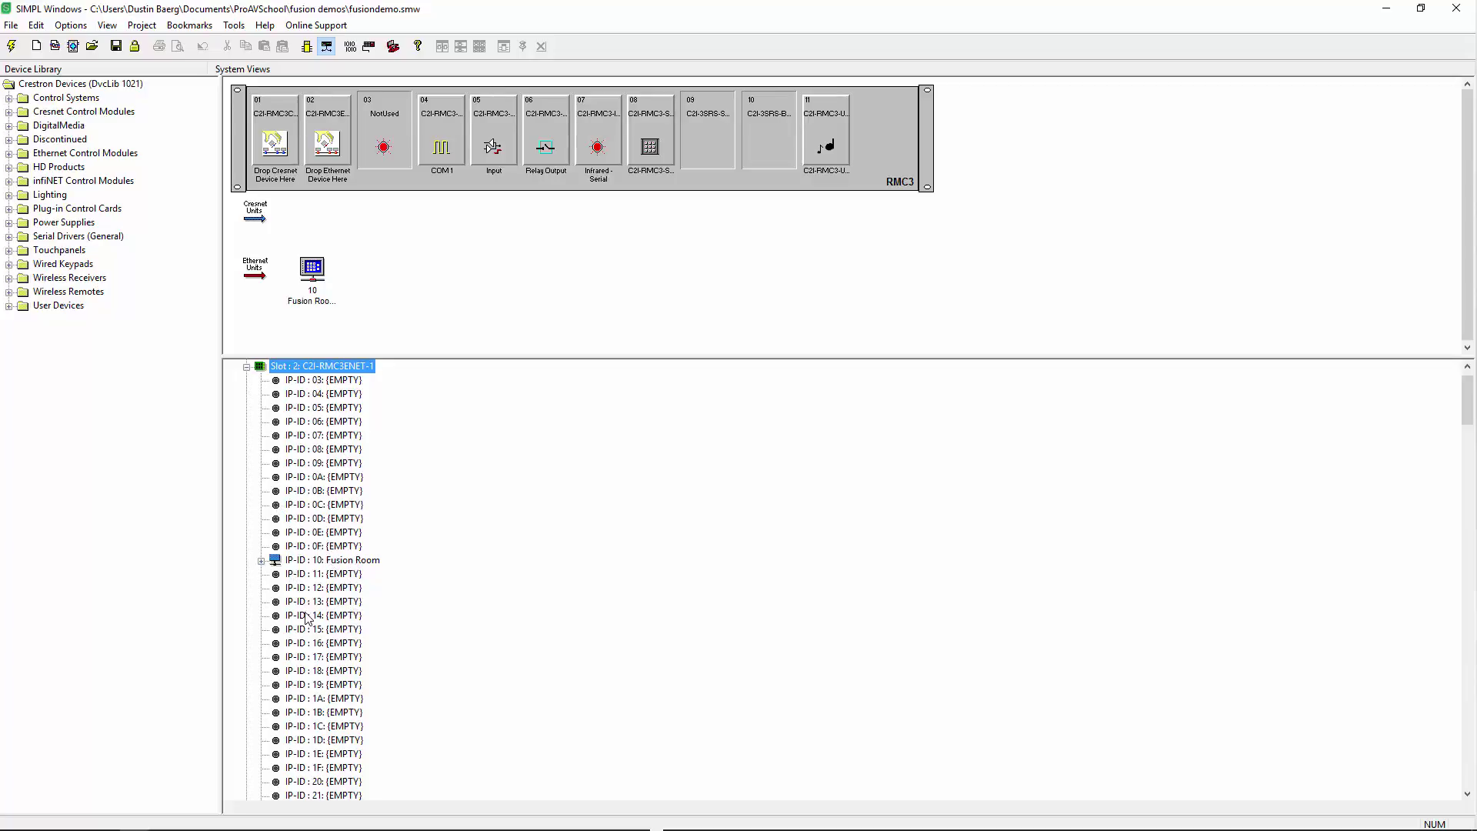
pyautogui.click(324, 577)
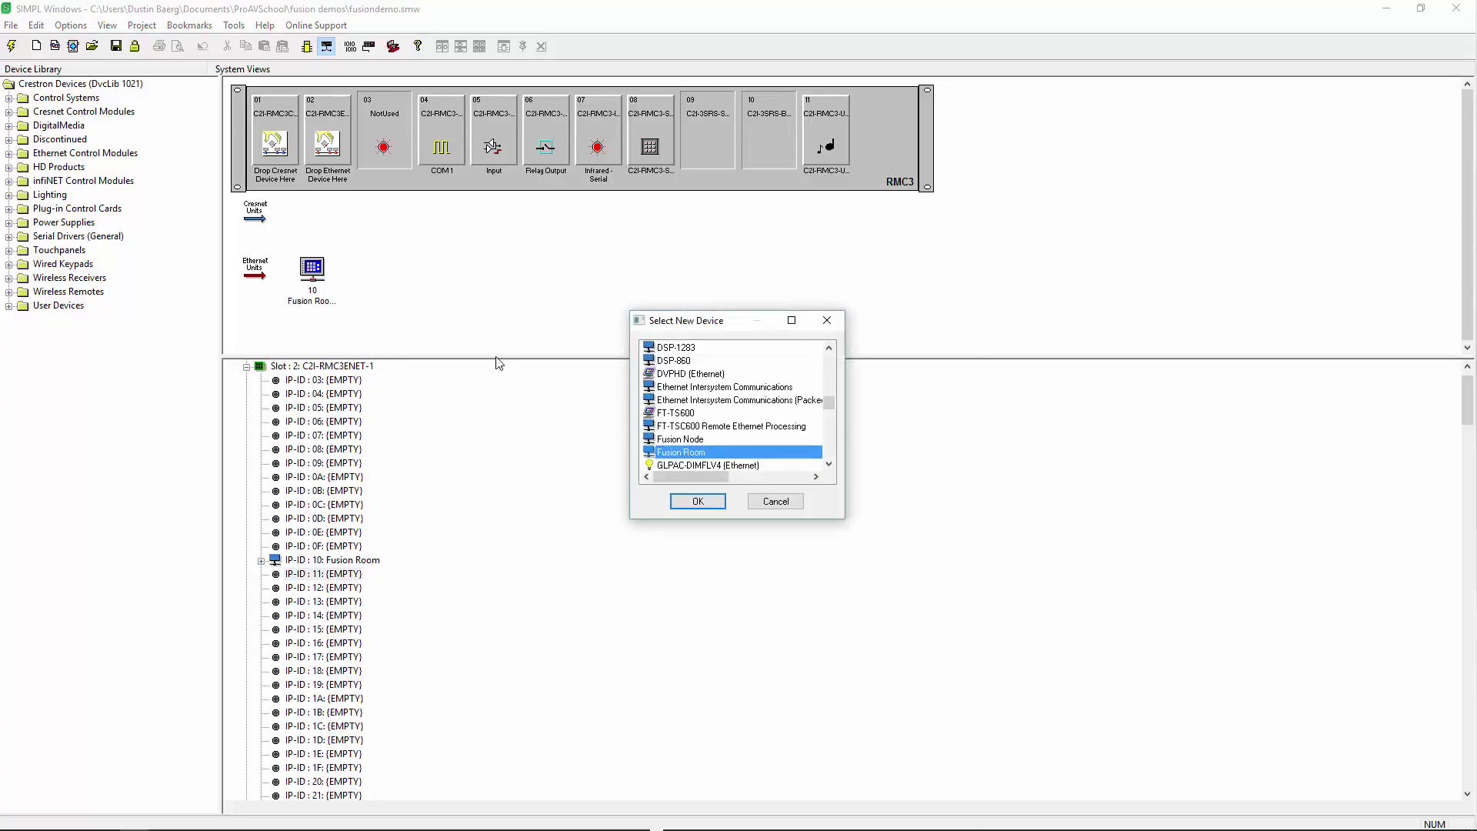
pyautogui.press('f')
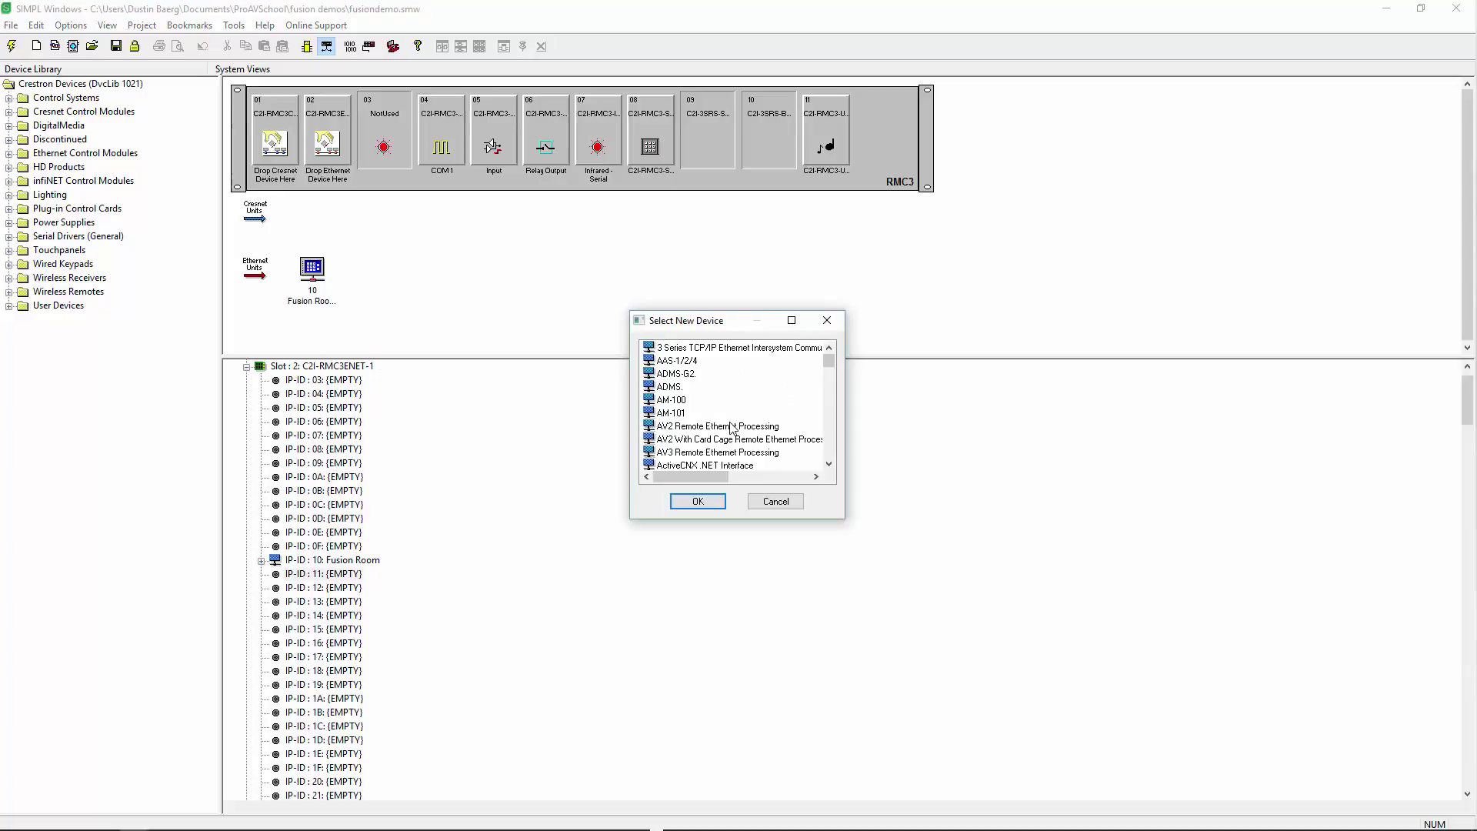
pyautogui.click(715, 386)
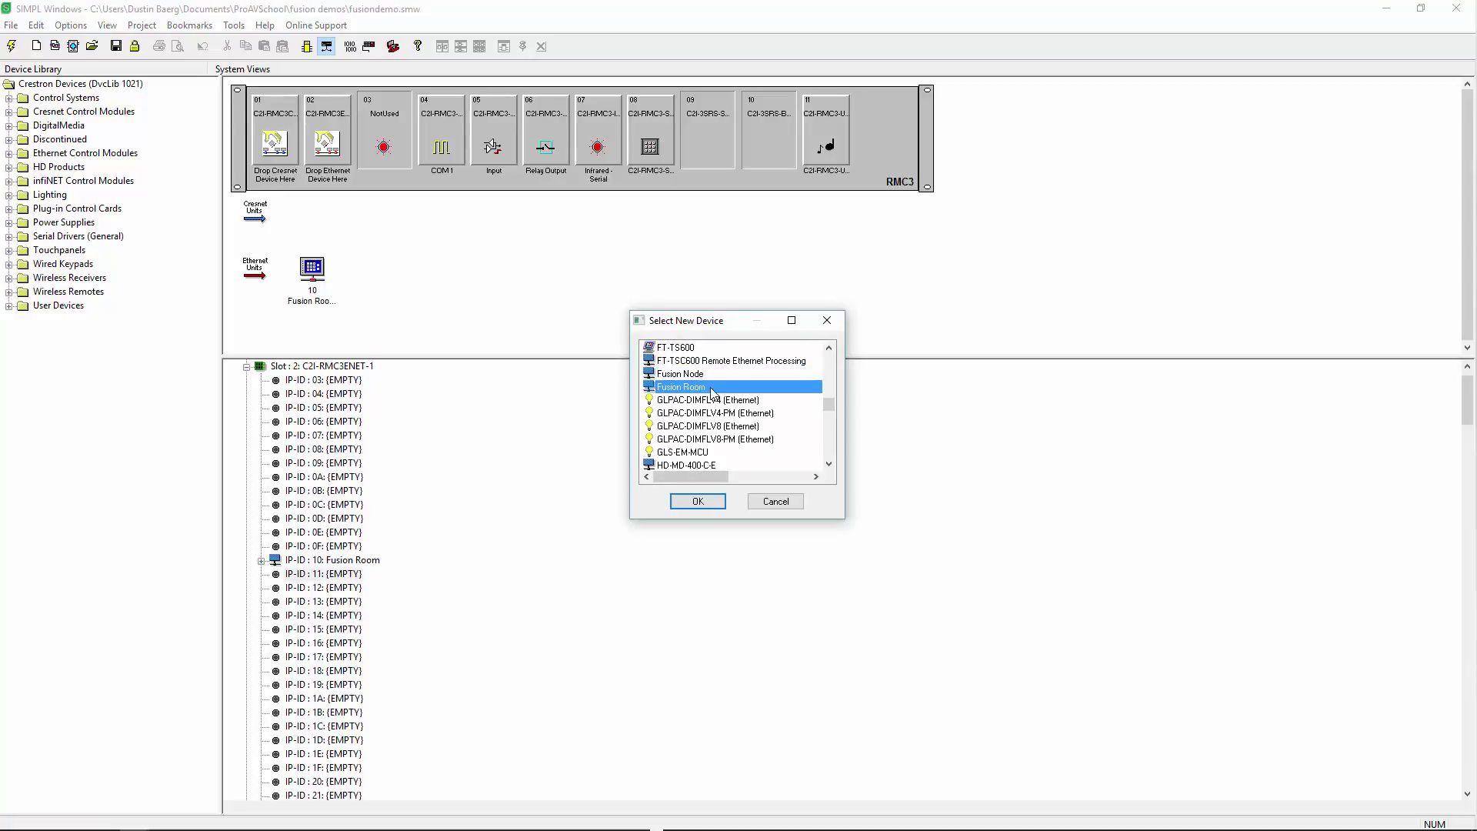
pyautogui.click(777, 502)
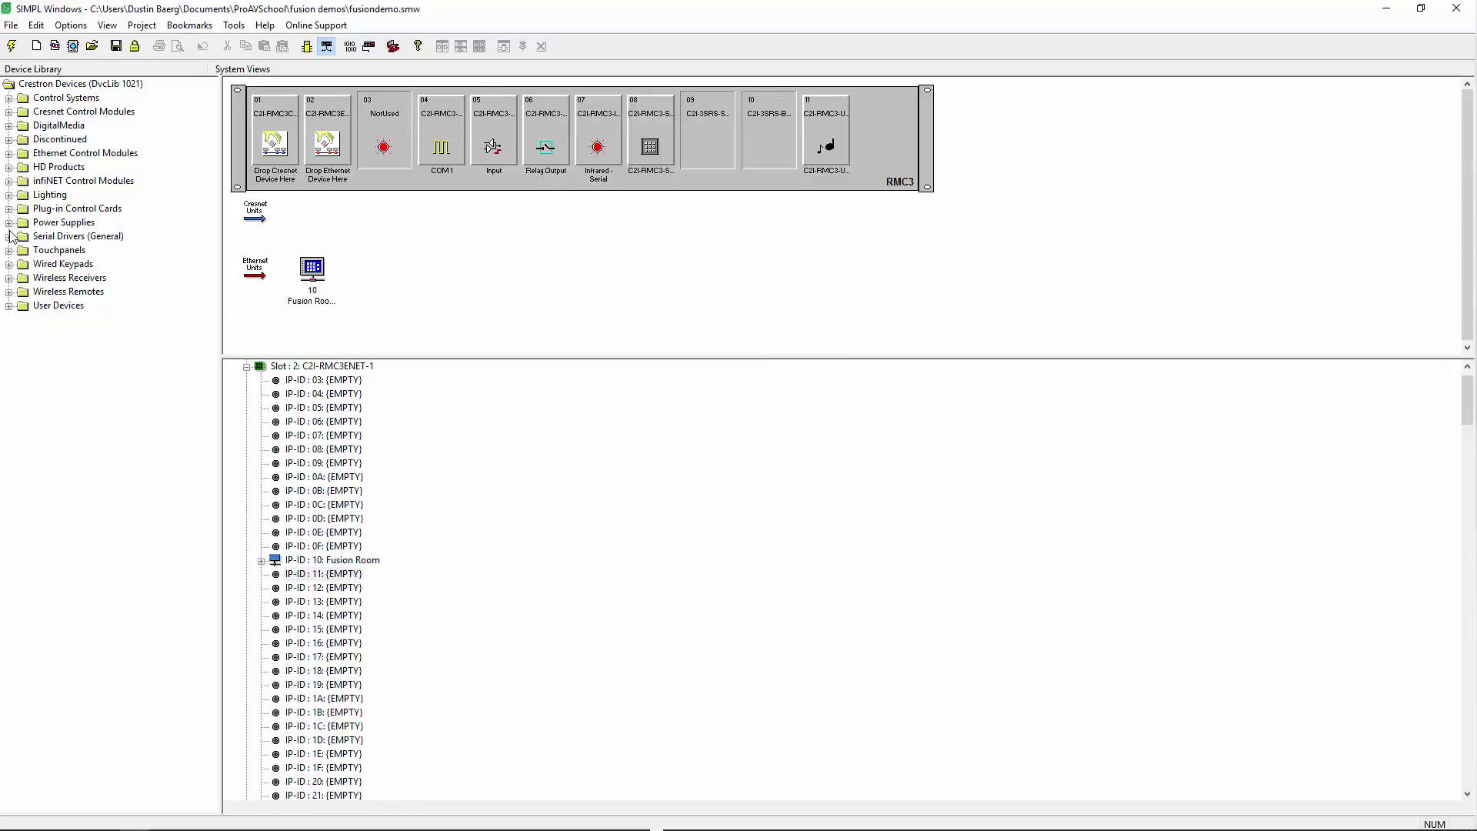
pyautogui.click(11, 306)
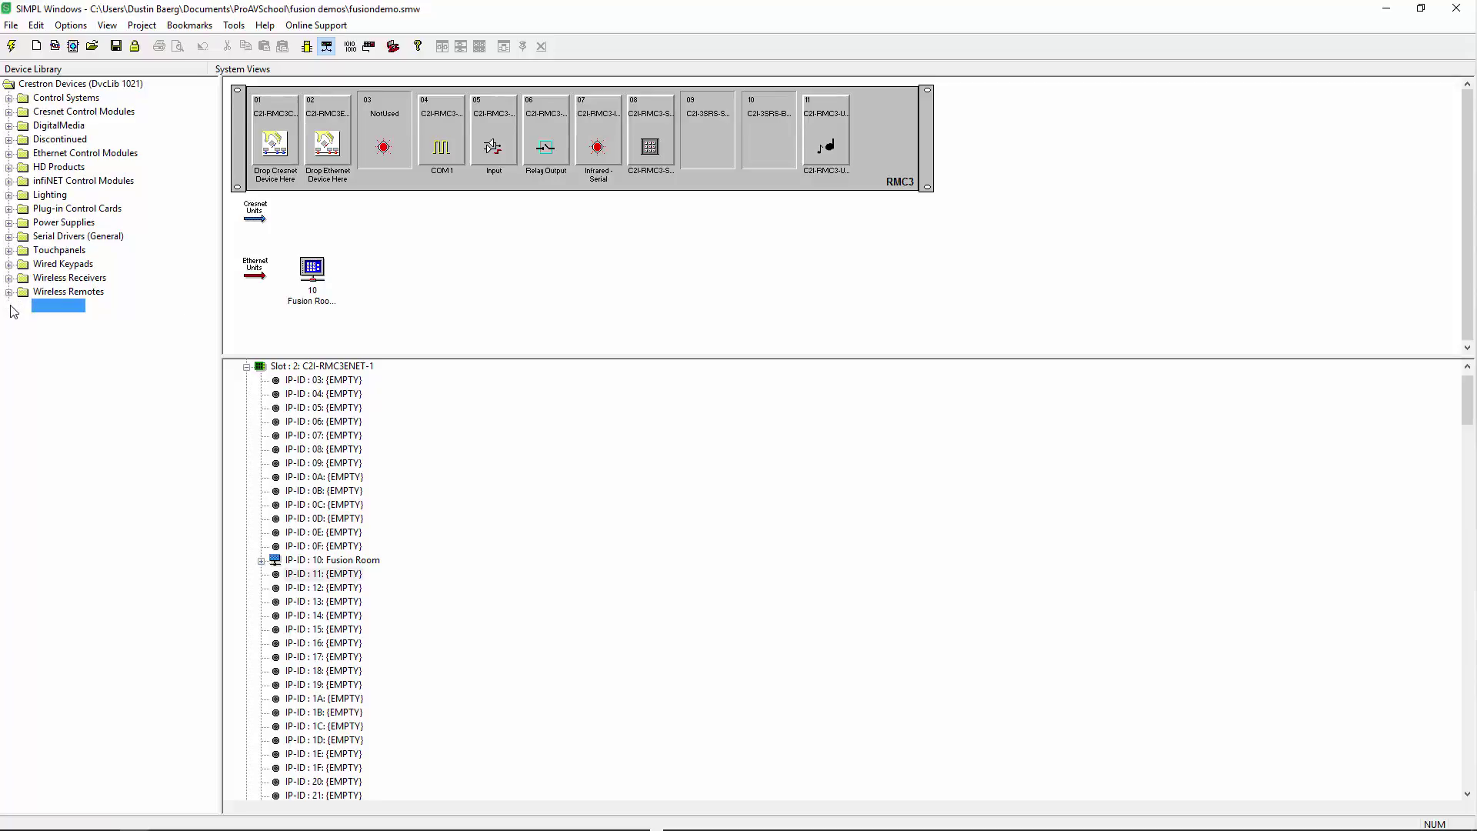
pyautogui.click(11, 112)
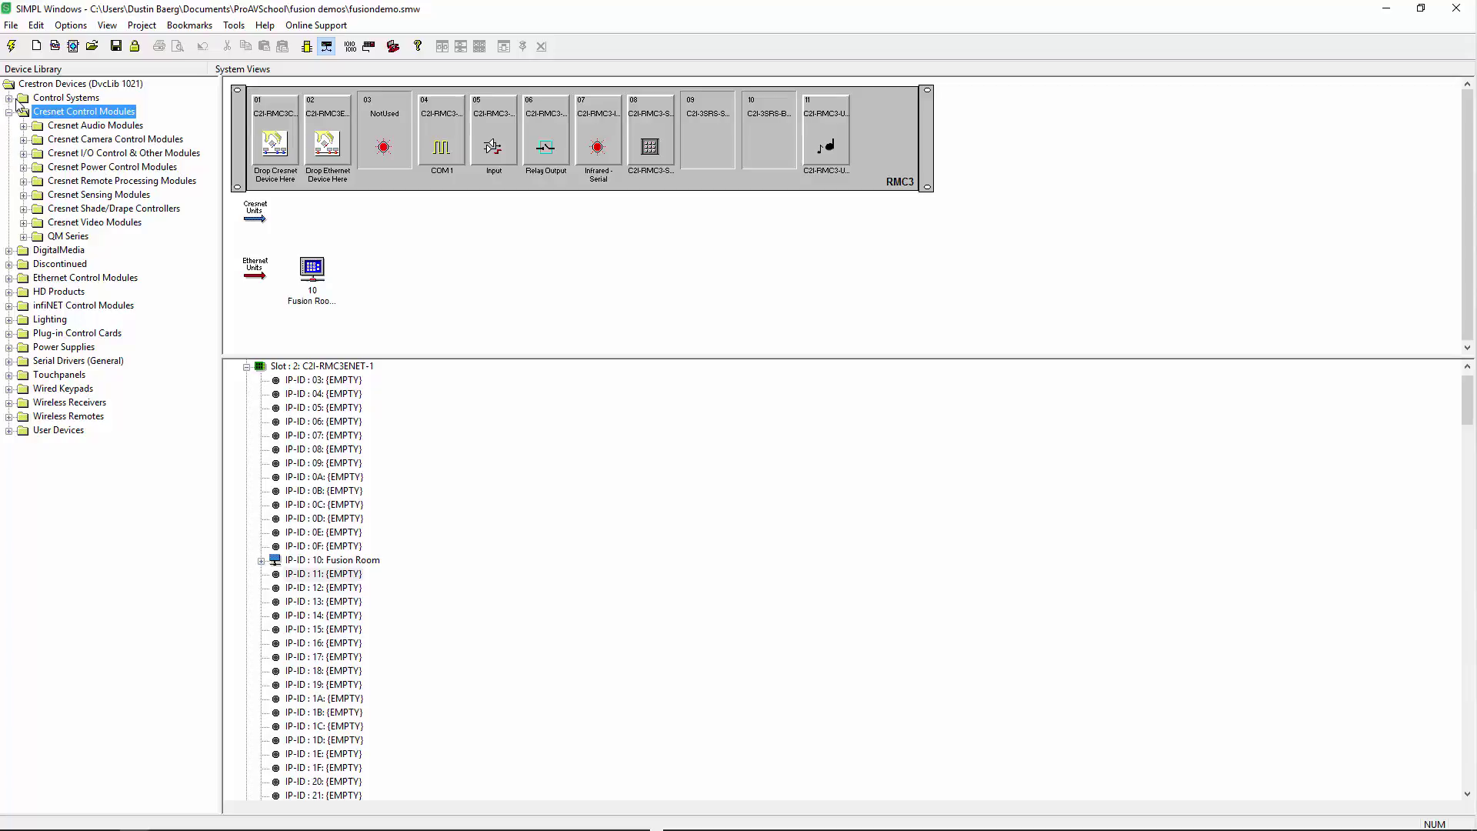
pyautogui.click(10, 99)
pyautogui.click(9, 84)
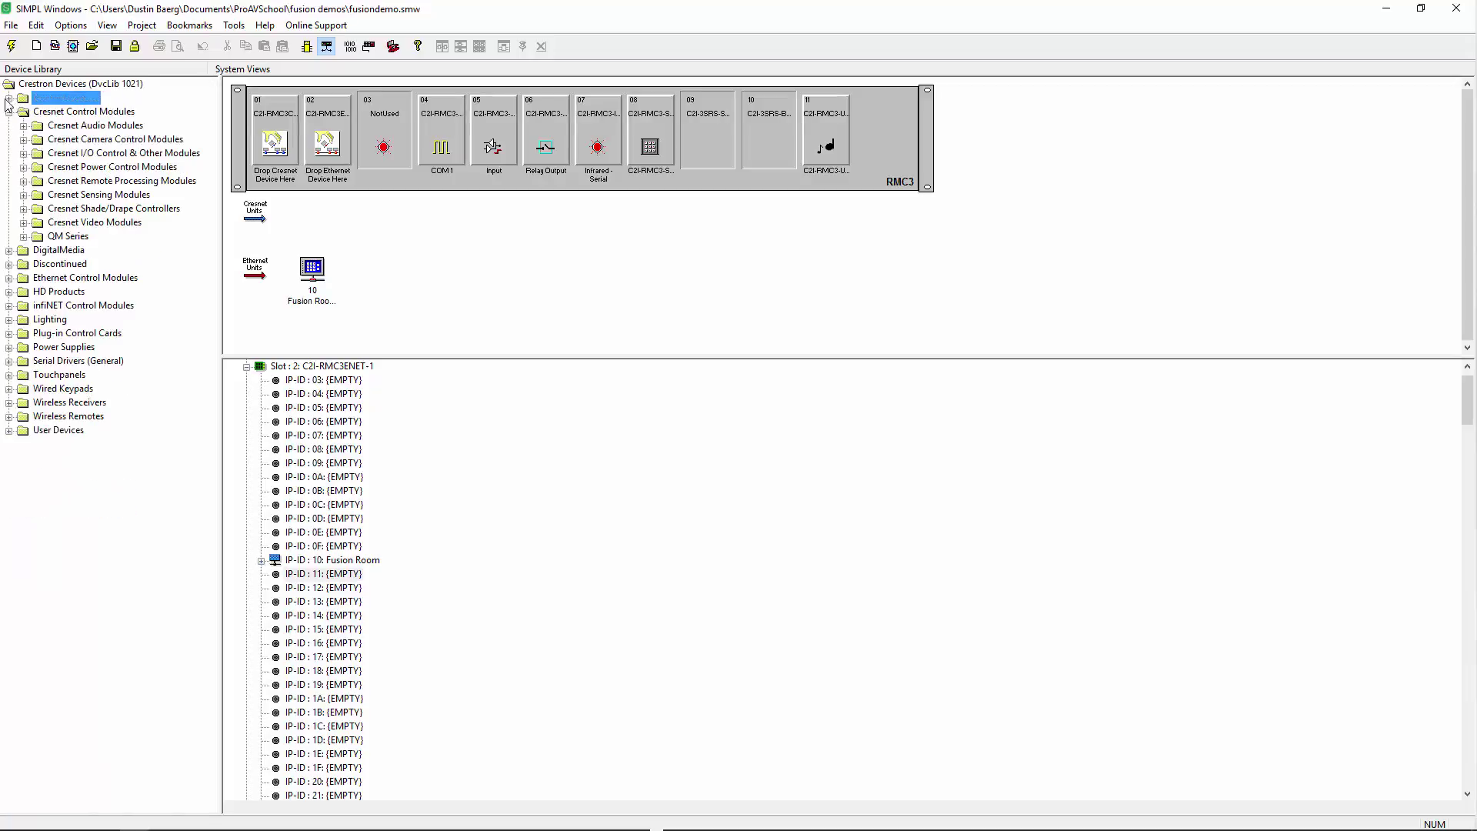
pyautogui.click(10, 112)
pyautogui.click(340, 563)
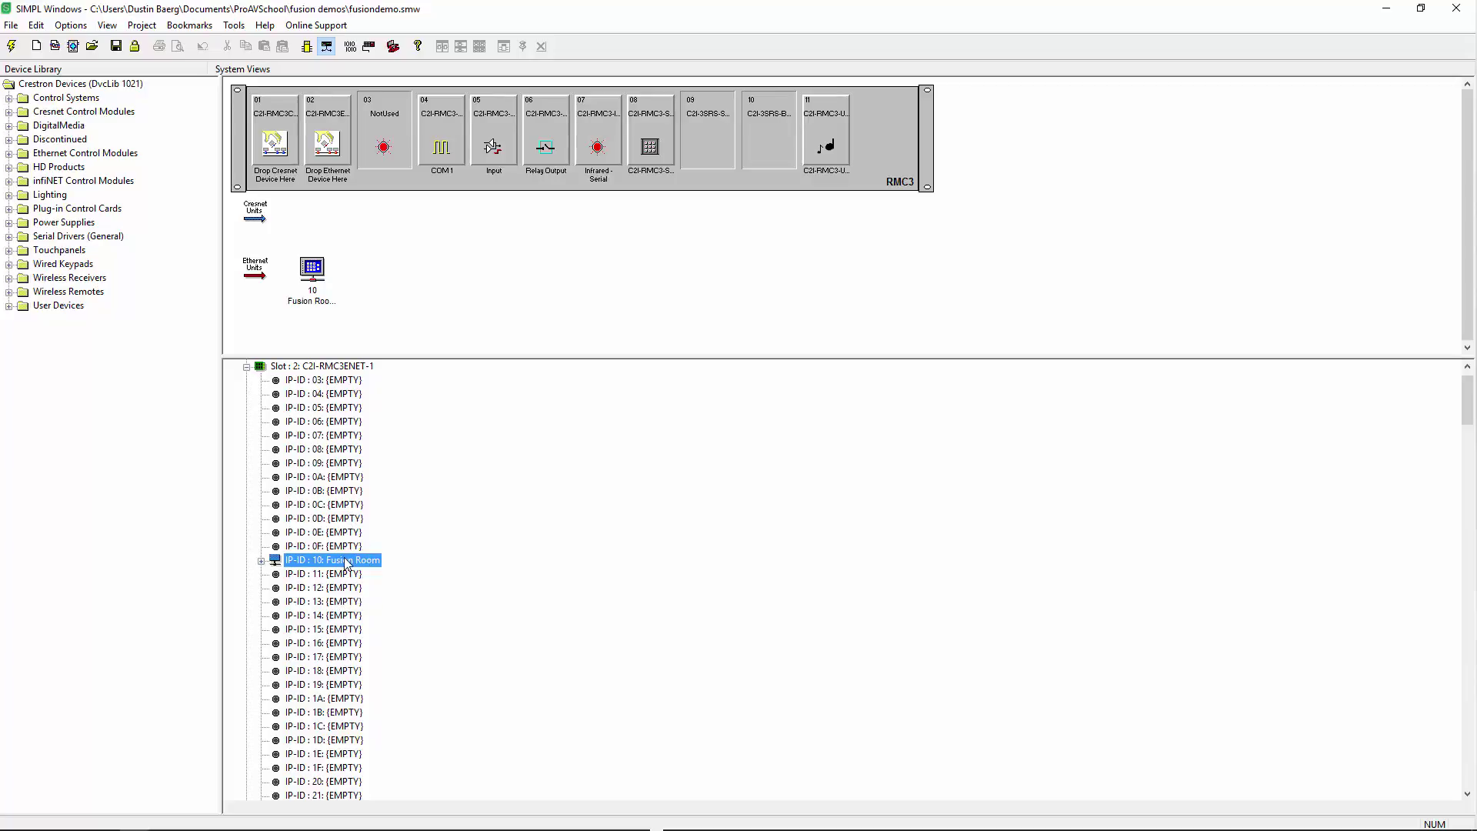
# Review the IP-ID 10 Fusion Room's IP Net Address, Connection Sheet and Device Info tabs unchanged, then return to Program View
pyautogui.doubleClick(345, 563)
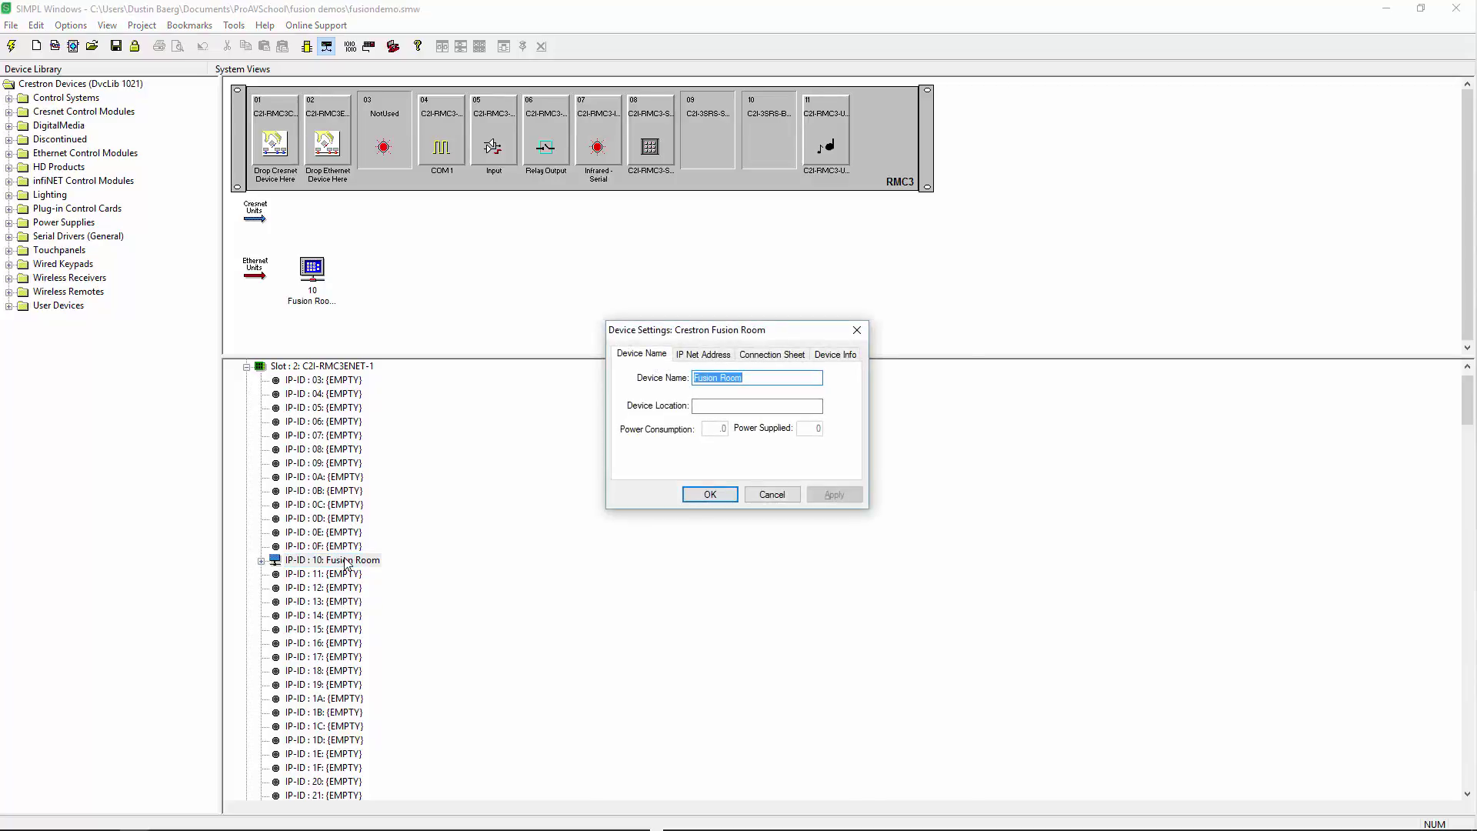
pyautogui.click(699, 355)
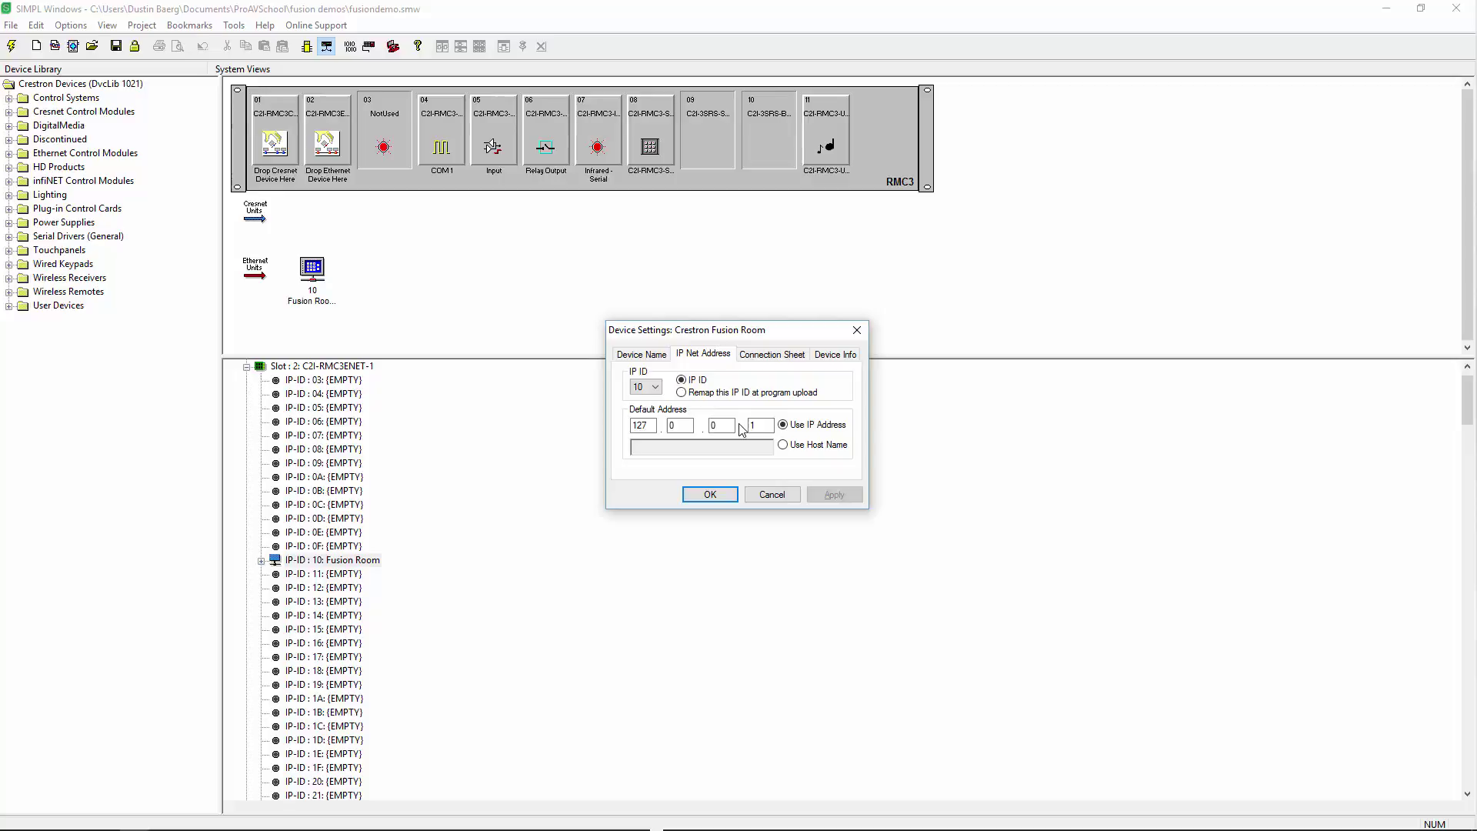
pyautogui.click(773, 355)
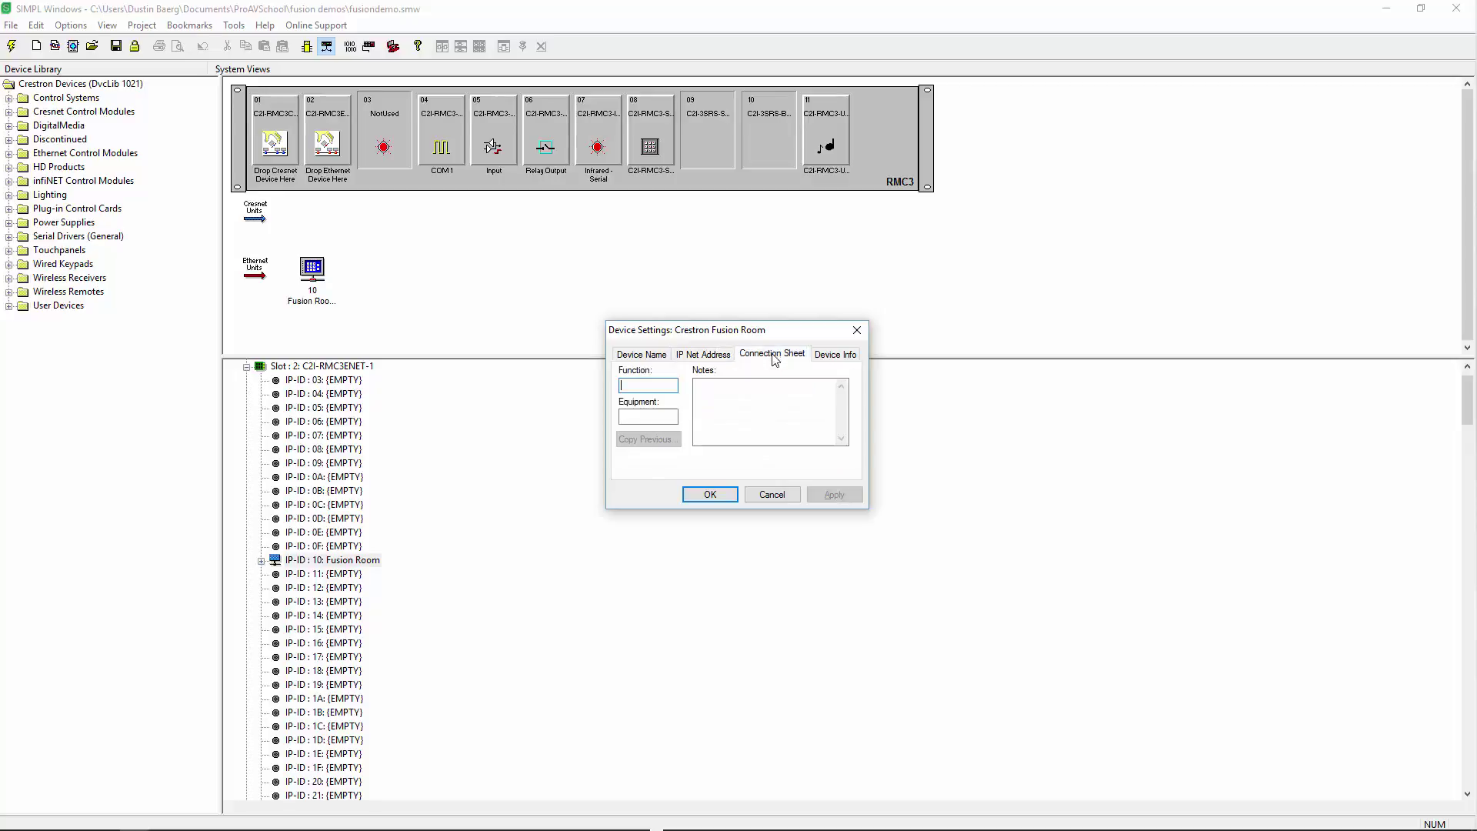
pyautogui.click(829, 355)
pyautogui.click(755, 356)
pyautogui.click(678, 355)
pyautogui.click(771, 494)
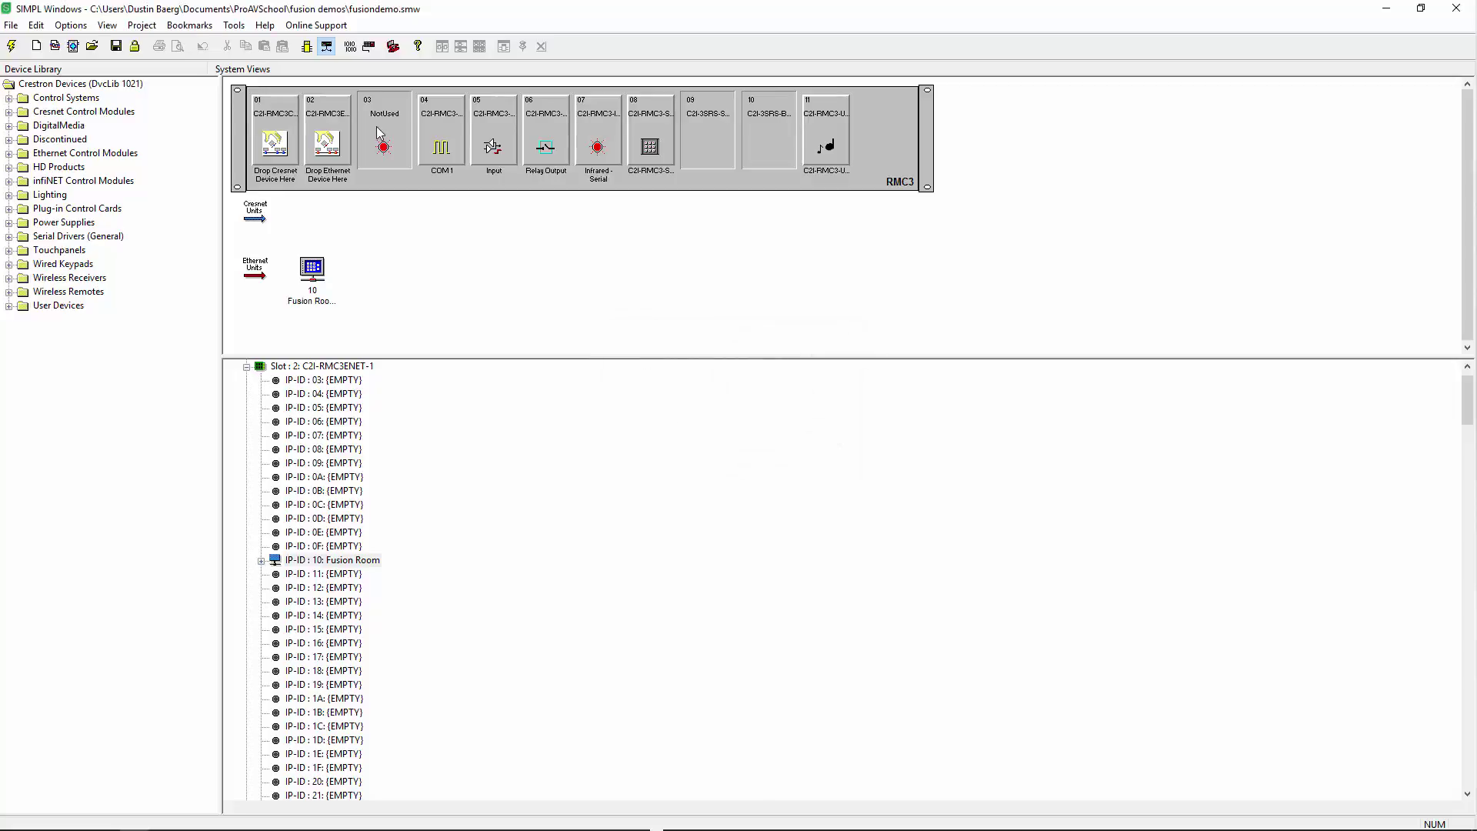
pyautogui.click(307, 46)
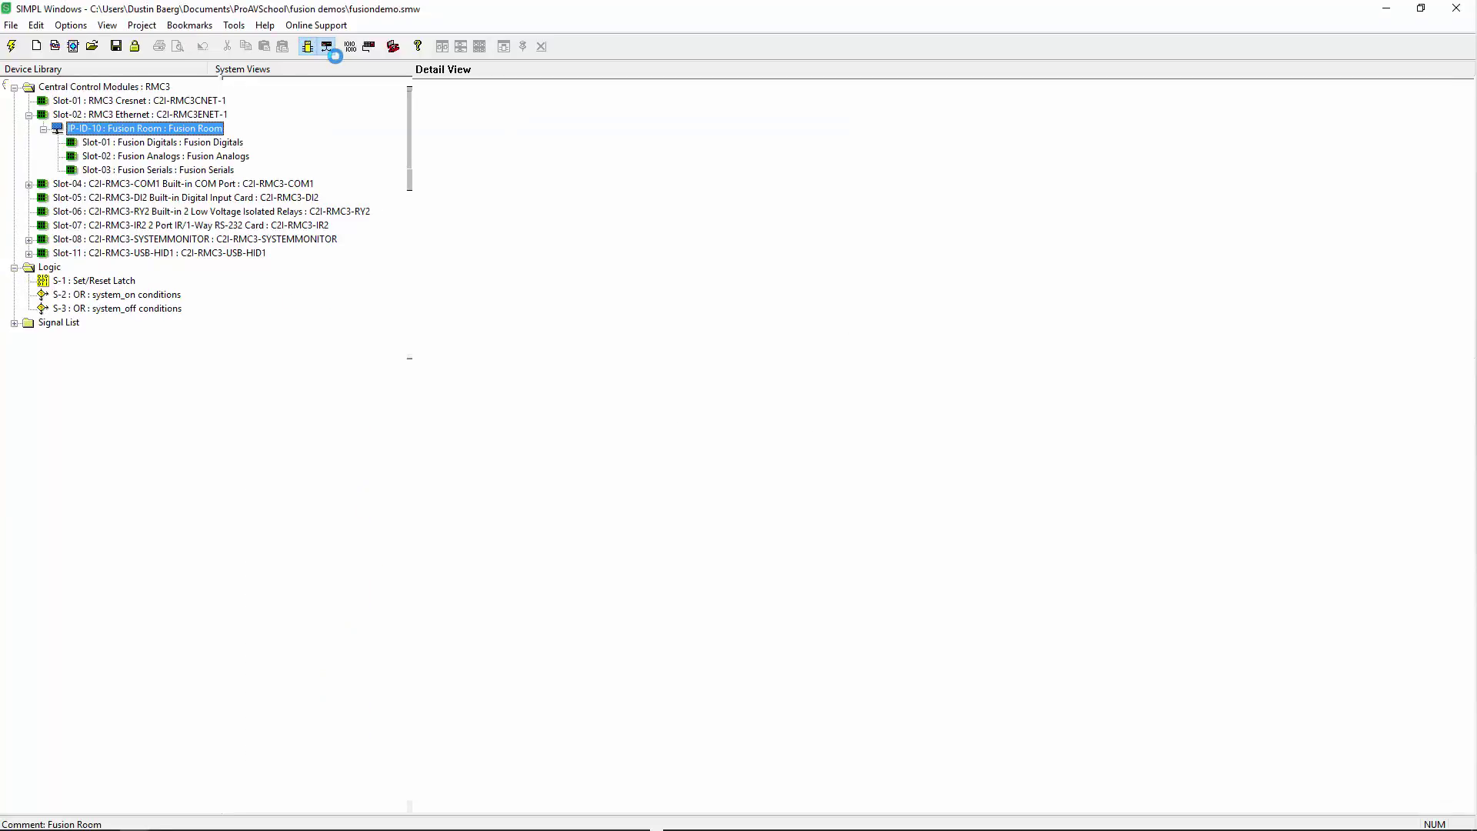
# Open the IP-ID-10 Fusion Room detail view and inspect RoomName 'my test room' and InstanceID
pyautogui.click(327, 47)
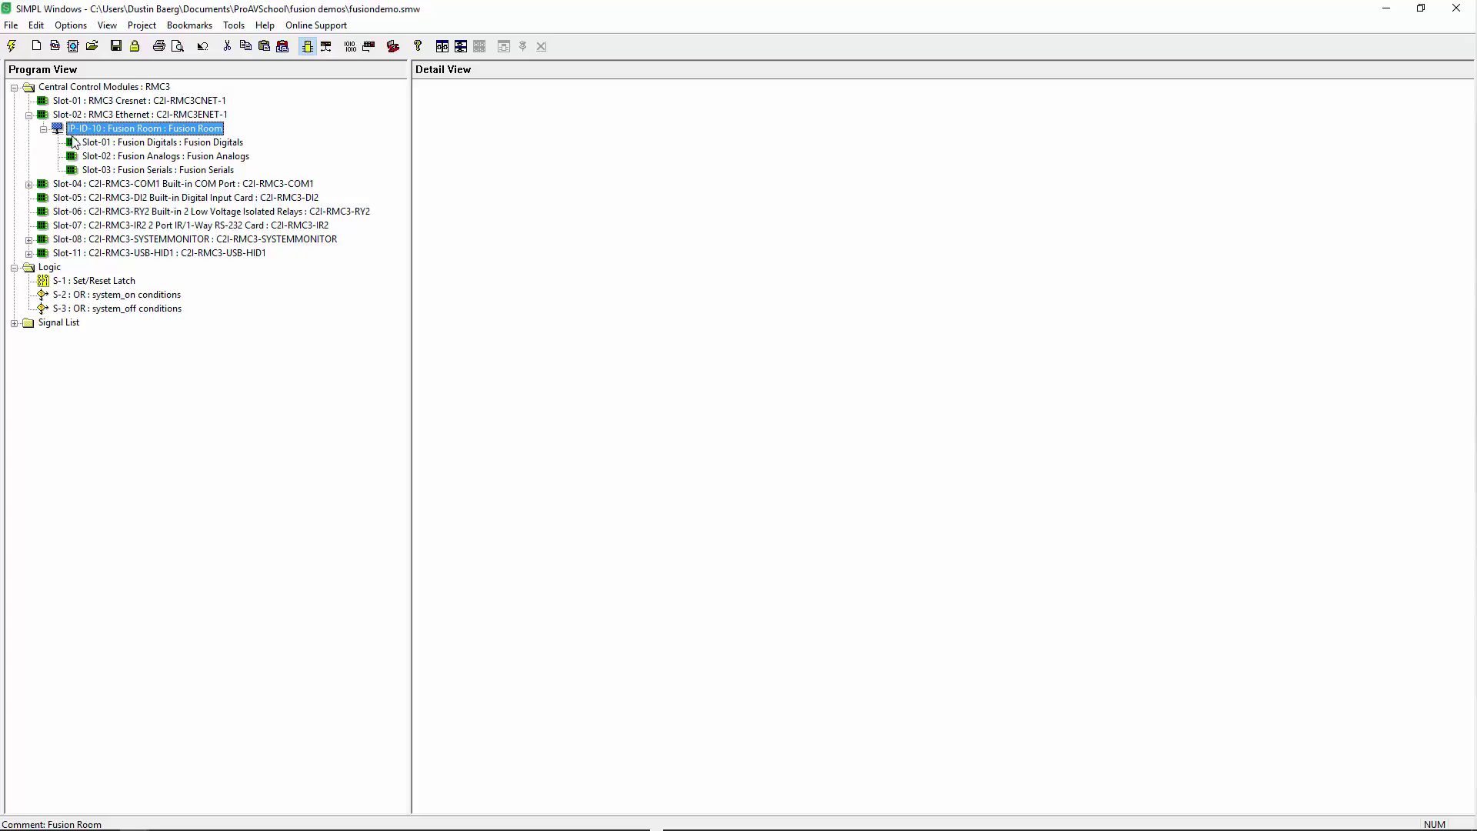
pyautogui.click(45, 130)
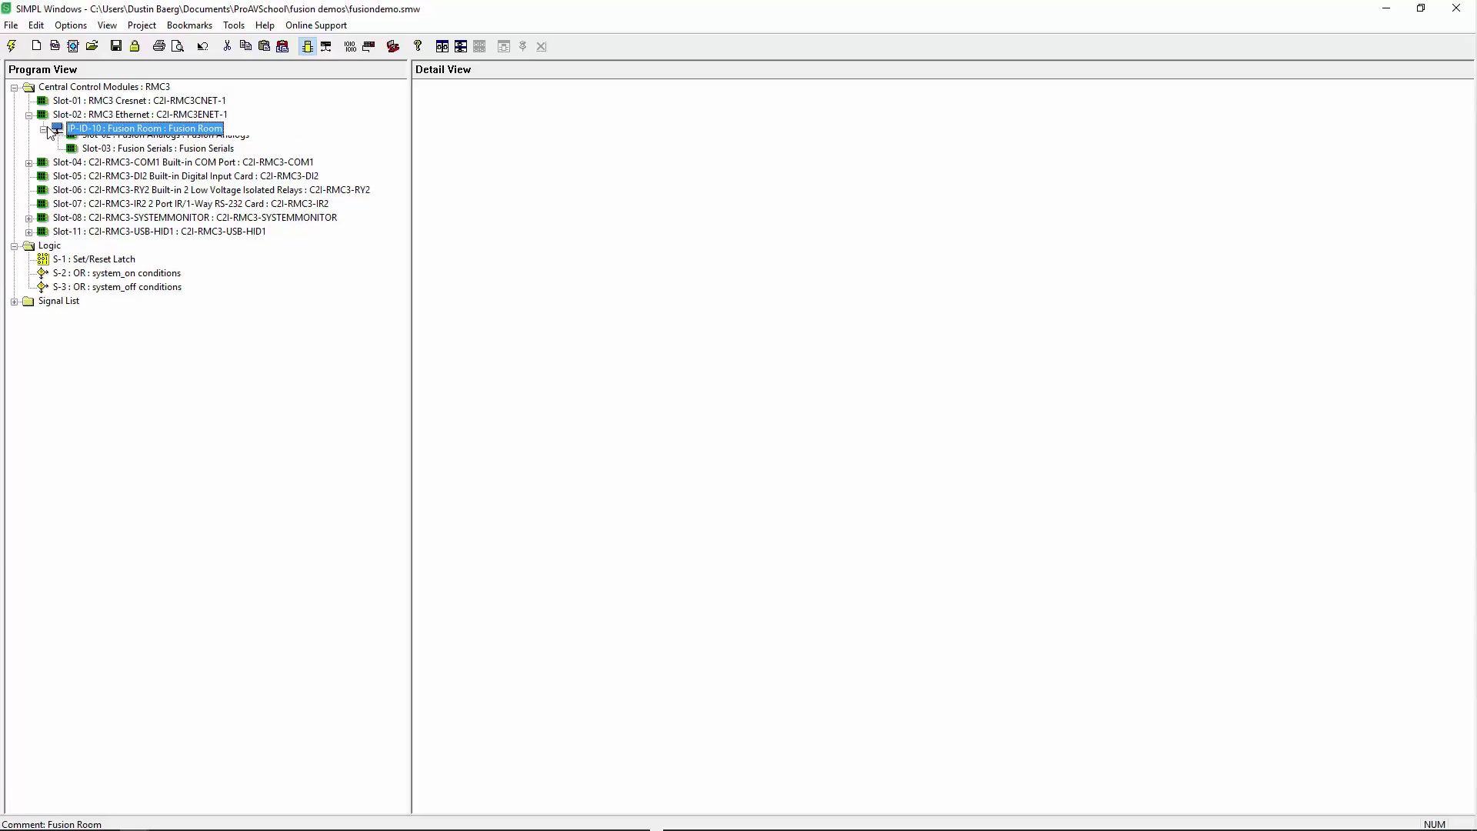
pyautogui.click(134, 116)
pyautogui.doubleClick(135, 129)
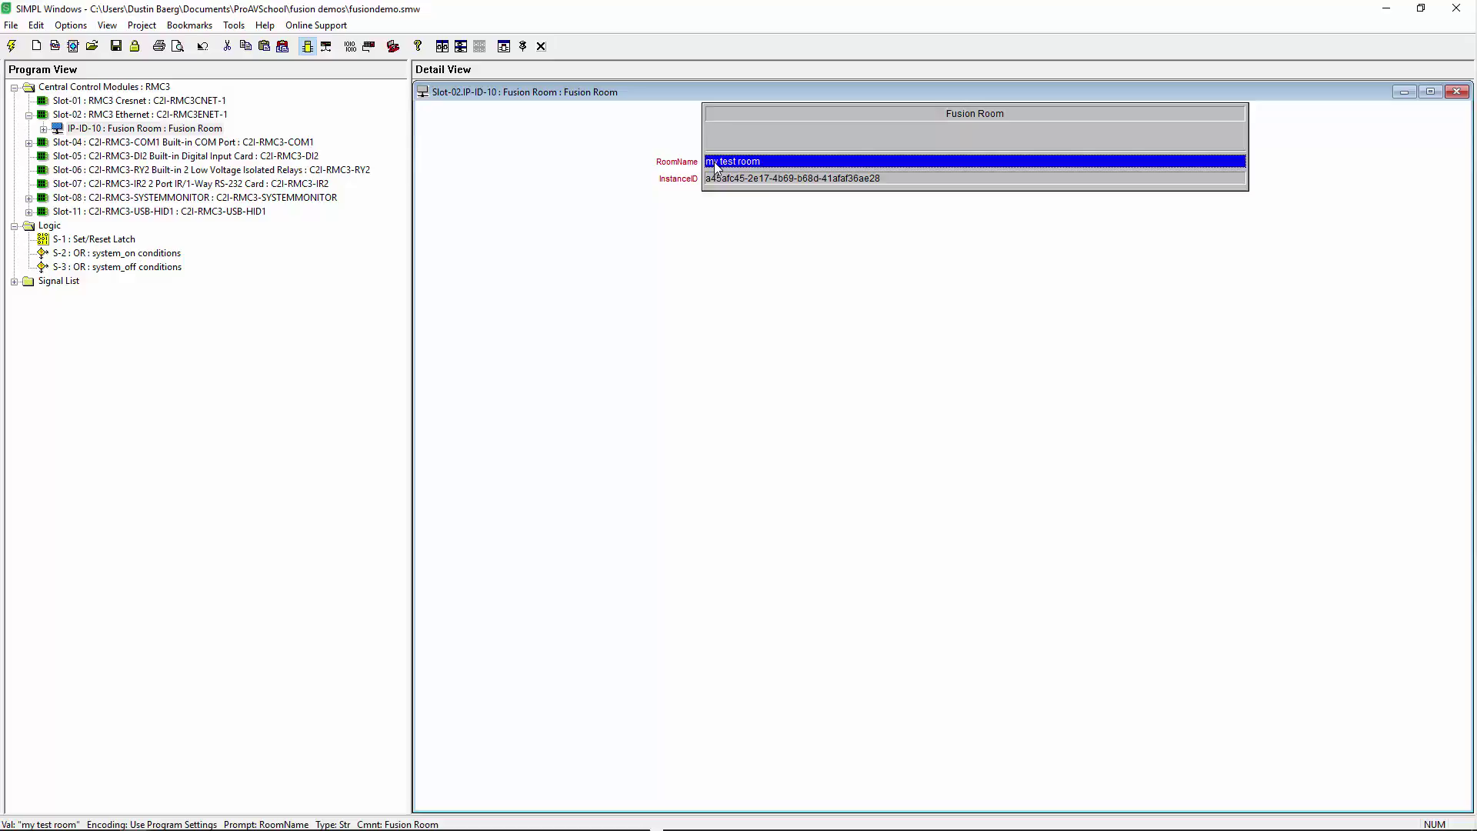
pyautogui.click(786, 179)
pyautogui.click(777, 163)
pyautogui.click(745, 177)
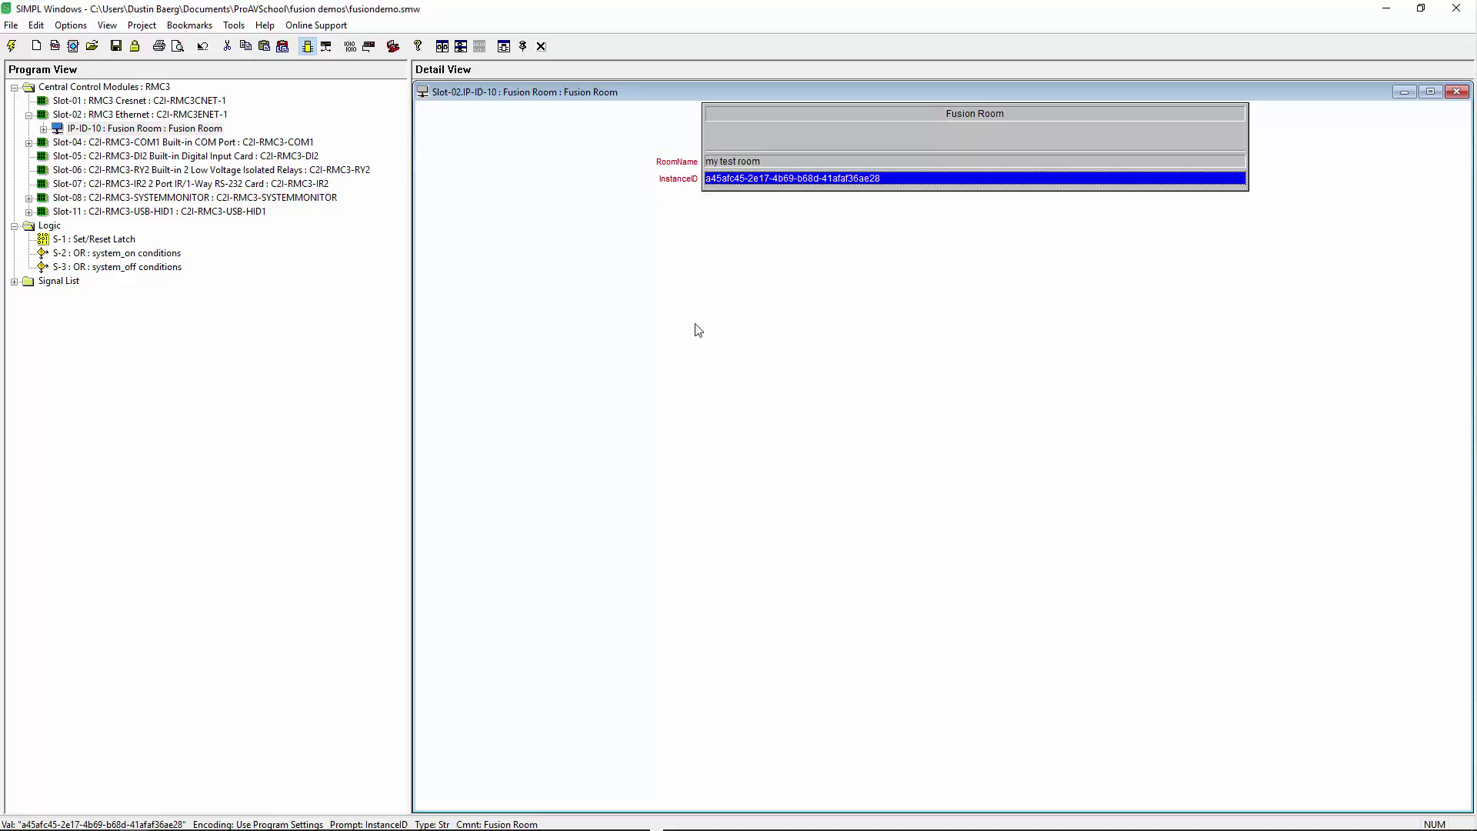
# Locate Fusion GUID Updater Helper v3.06.00 under All Crestron Modules in the Symbol Library
pyautogui.press('F9')
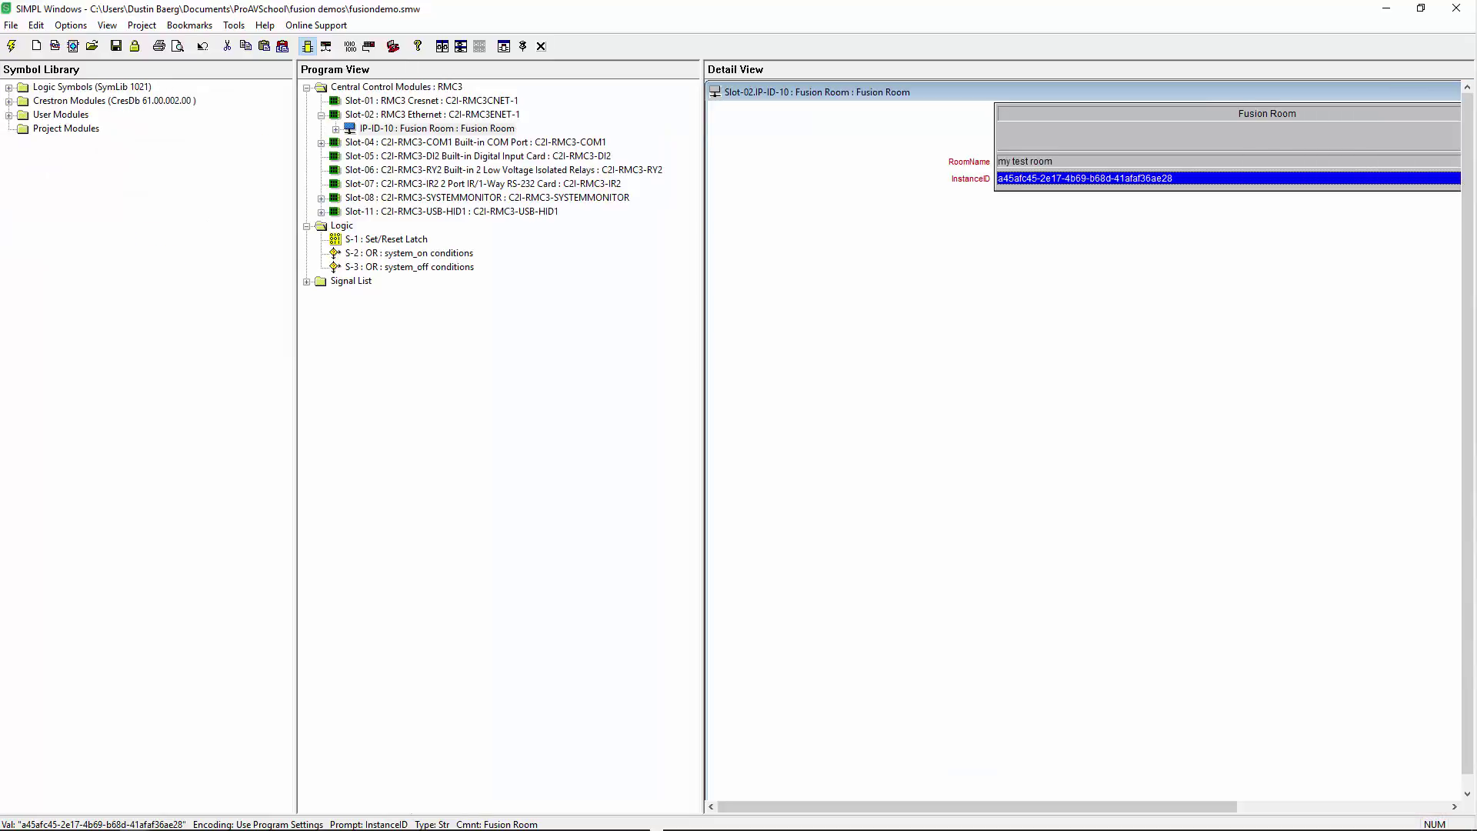
pyautogui.click(8, 101)
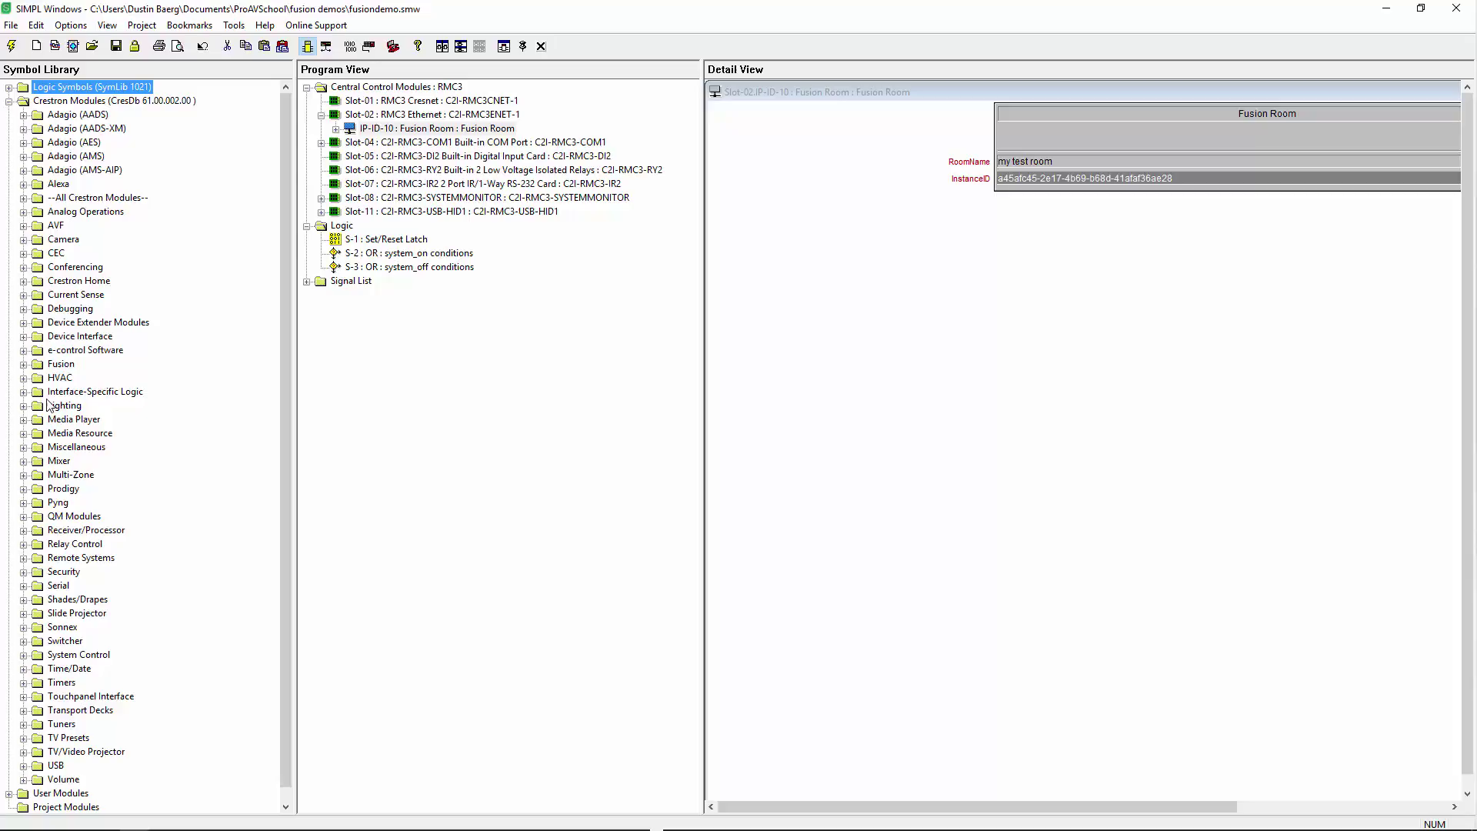
pyautogui.click(23, 197)
pyautogui.click(191, 324)
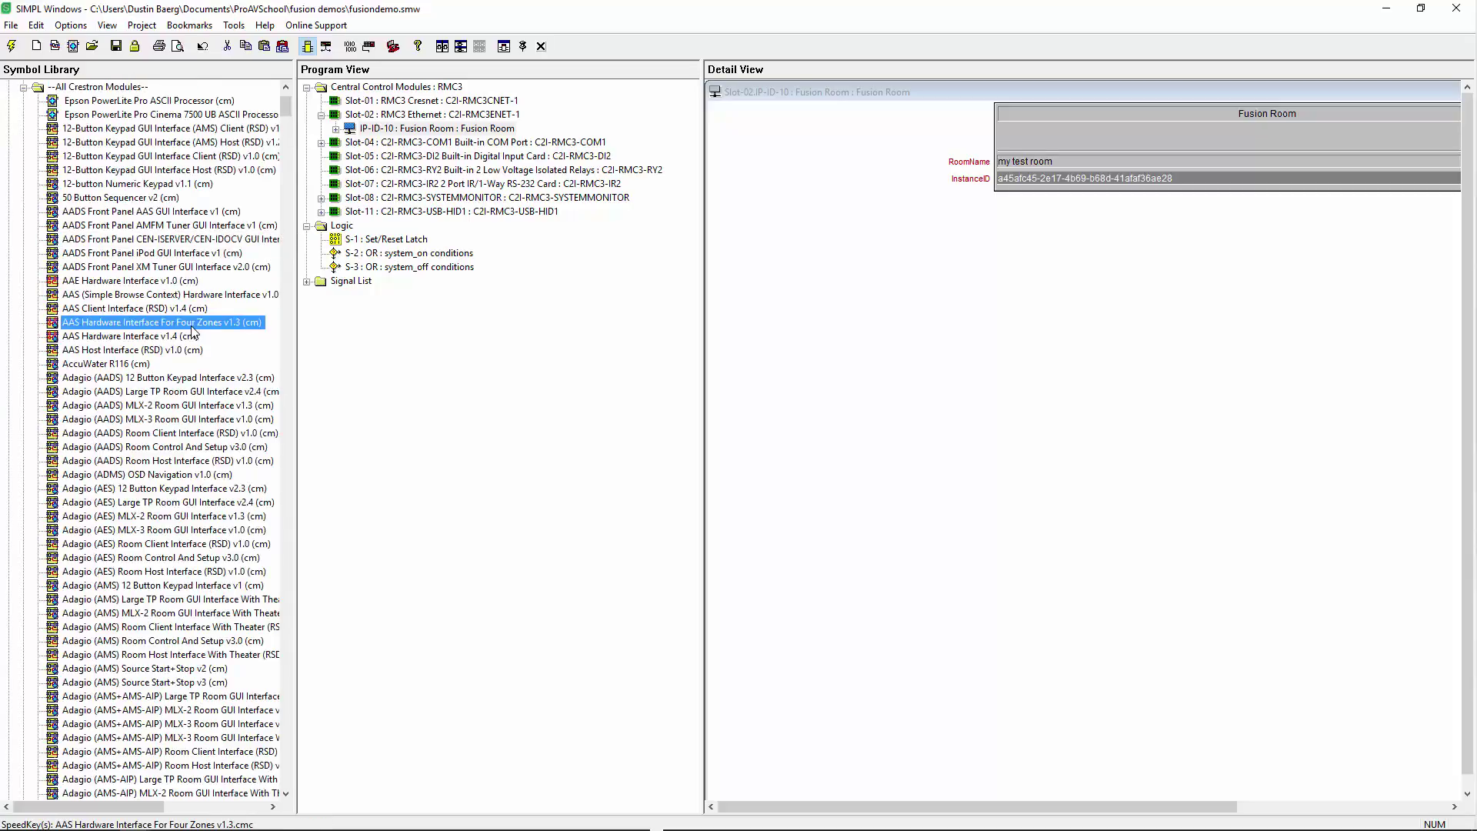
pyautogui.press('f')
pyautogui.scroll(-5, 201, 526)
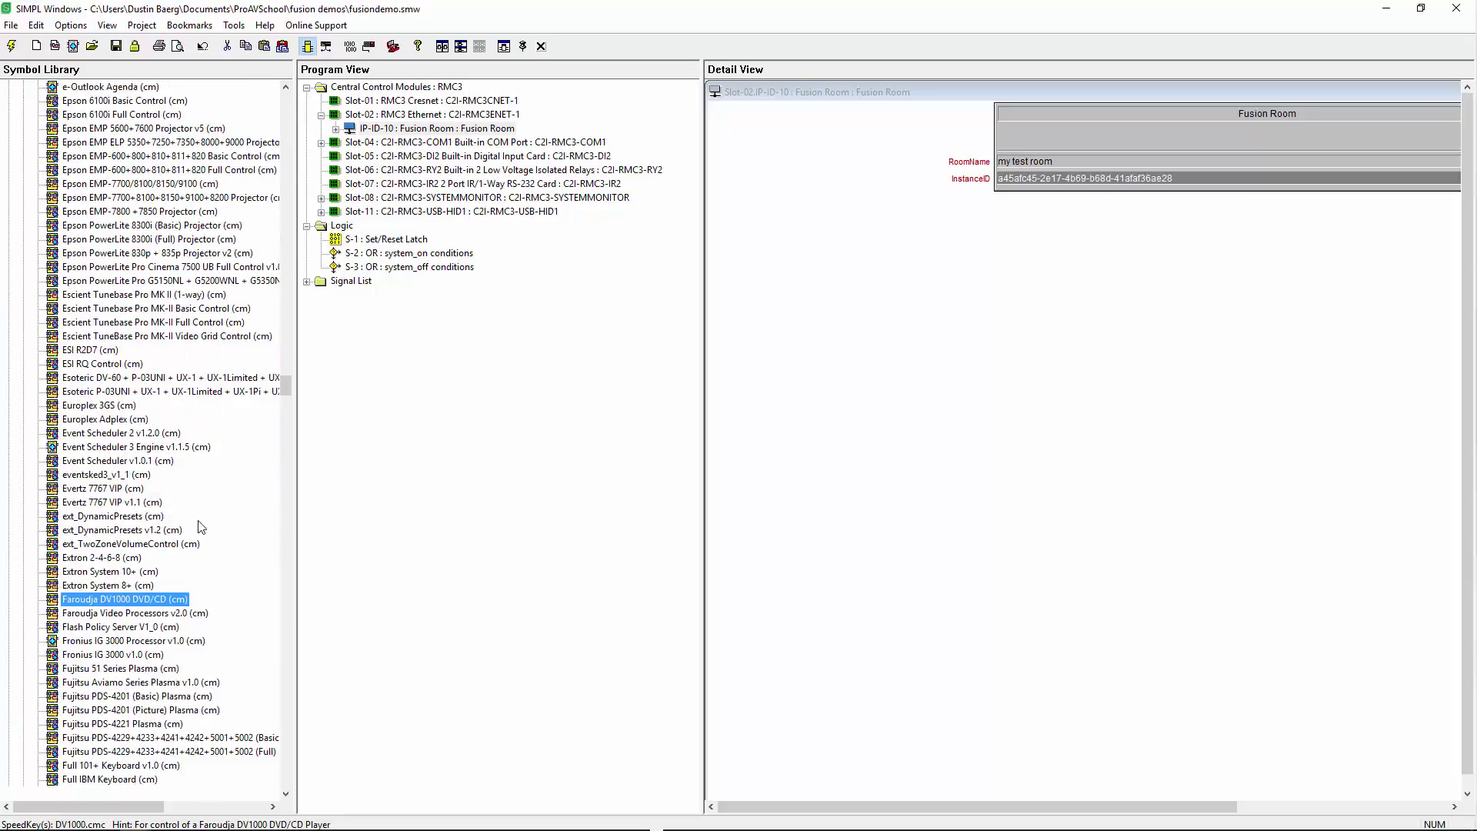
pyautogui.scroll(-6, 201, 526)
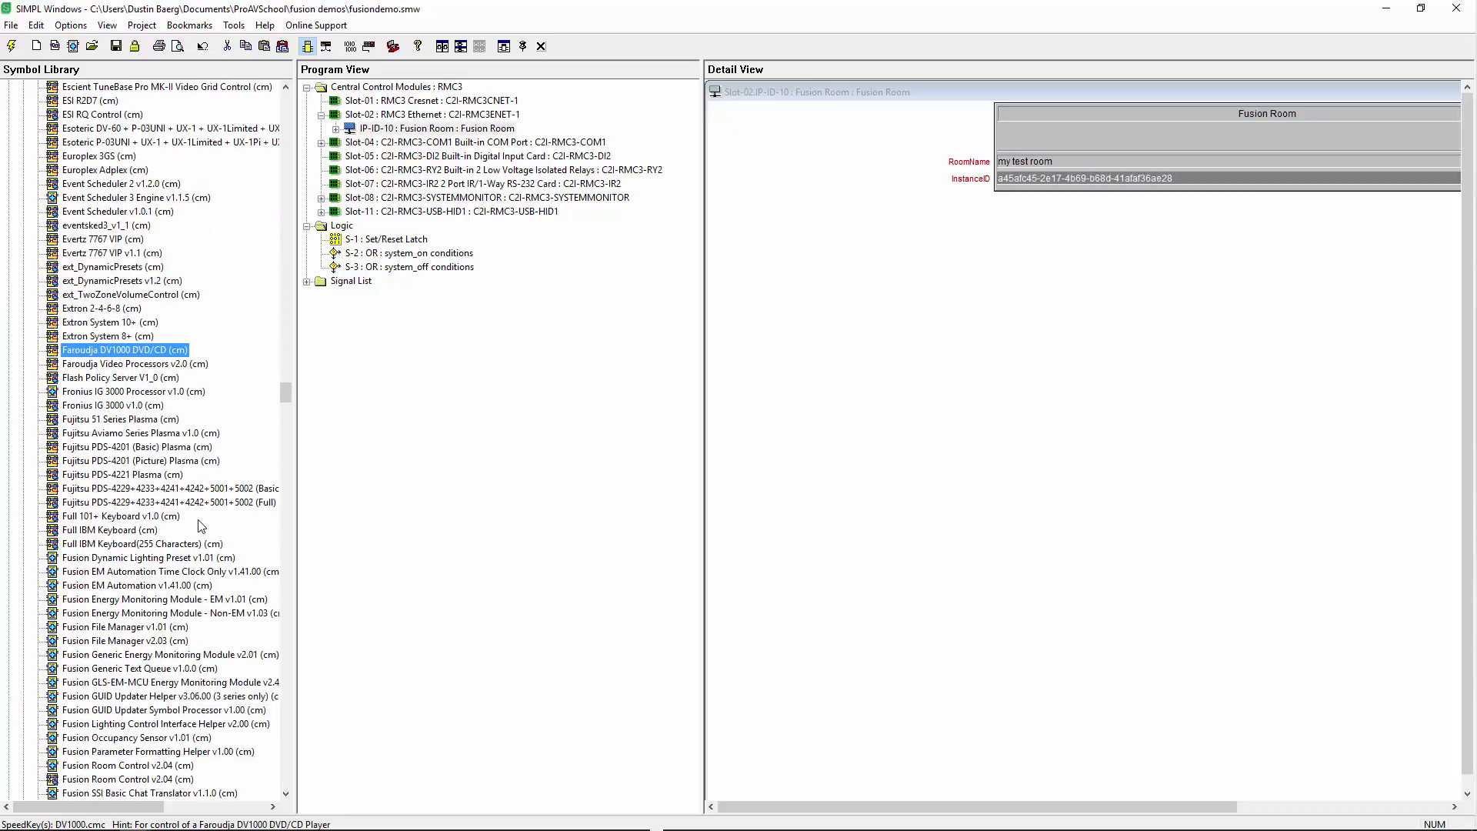
pyautogui.scroll(-3, 201, 527)
pyautogui.click(146, 586)
pyautogui.click(182, 601)
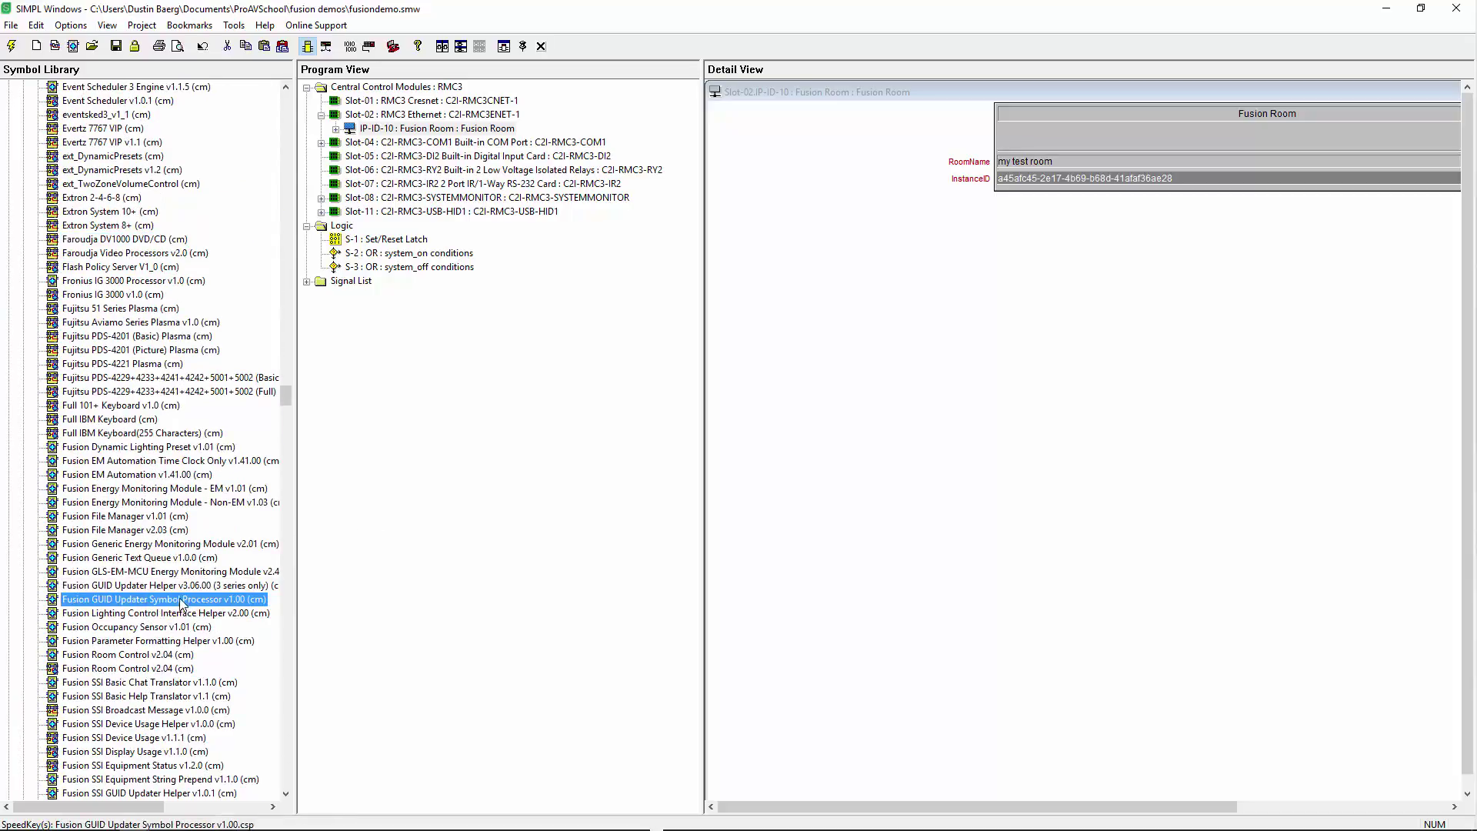
pyautogui.moveTo(294, 547); pyautogui.dragTo(340, 548)
pyautogui.click(169, 599)
pyautogui.click(167, 586)
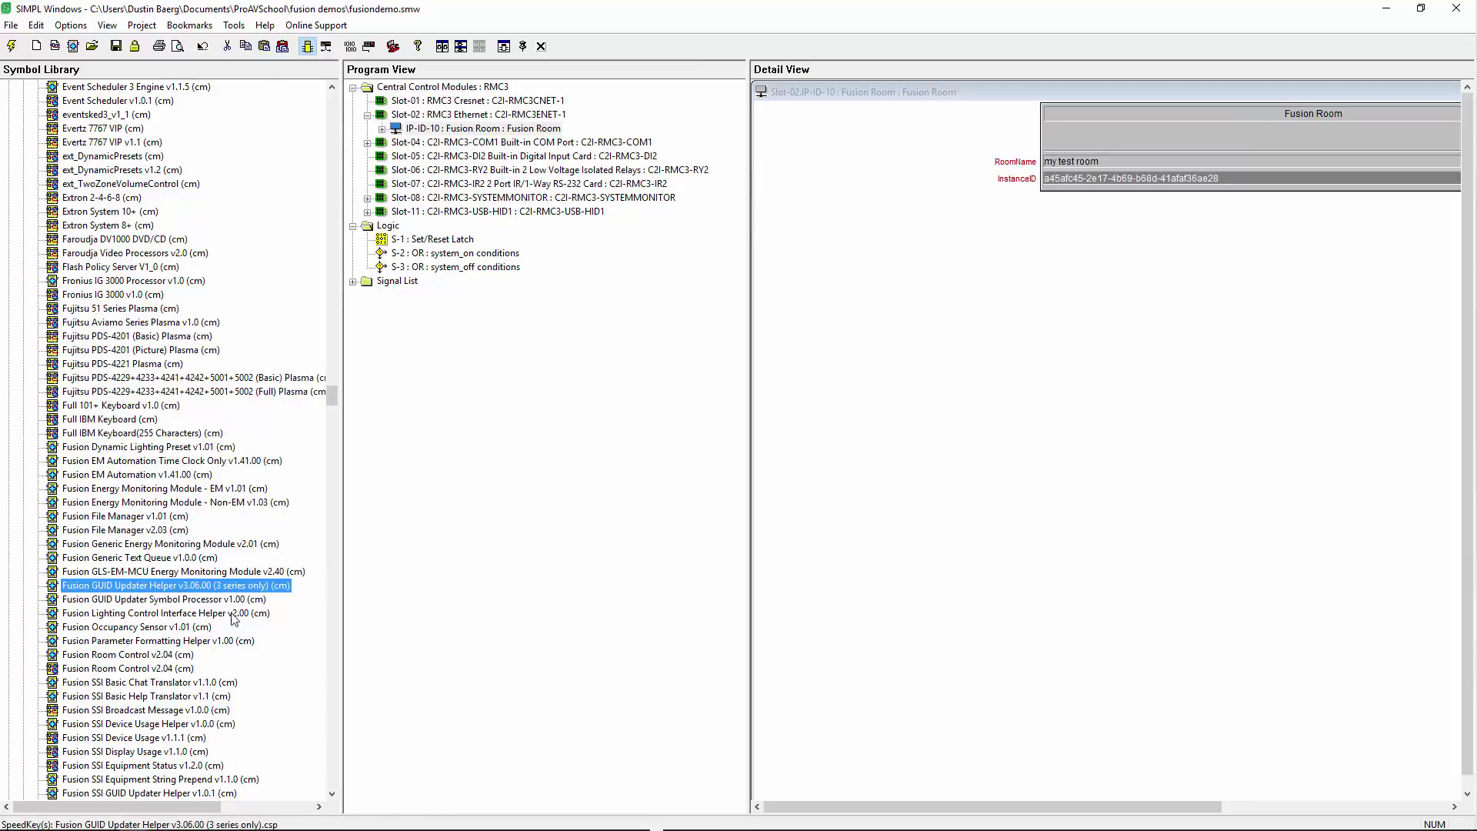
# Add the helper to Logic as S-1 with ProcessorMode set to Standard Processors
pyautogui.moveTo(204, 591); pyautogui.dragTo(388, 231)
pyautogui.doubleClick(427, 240)
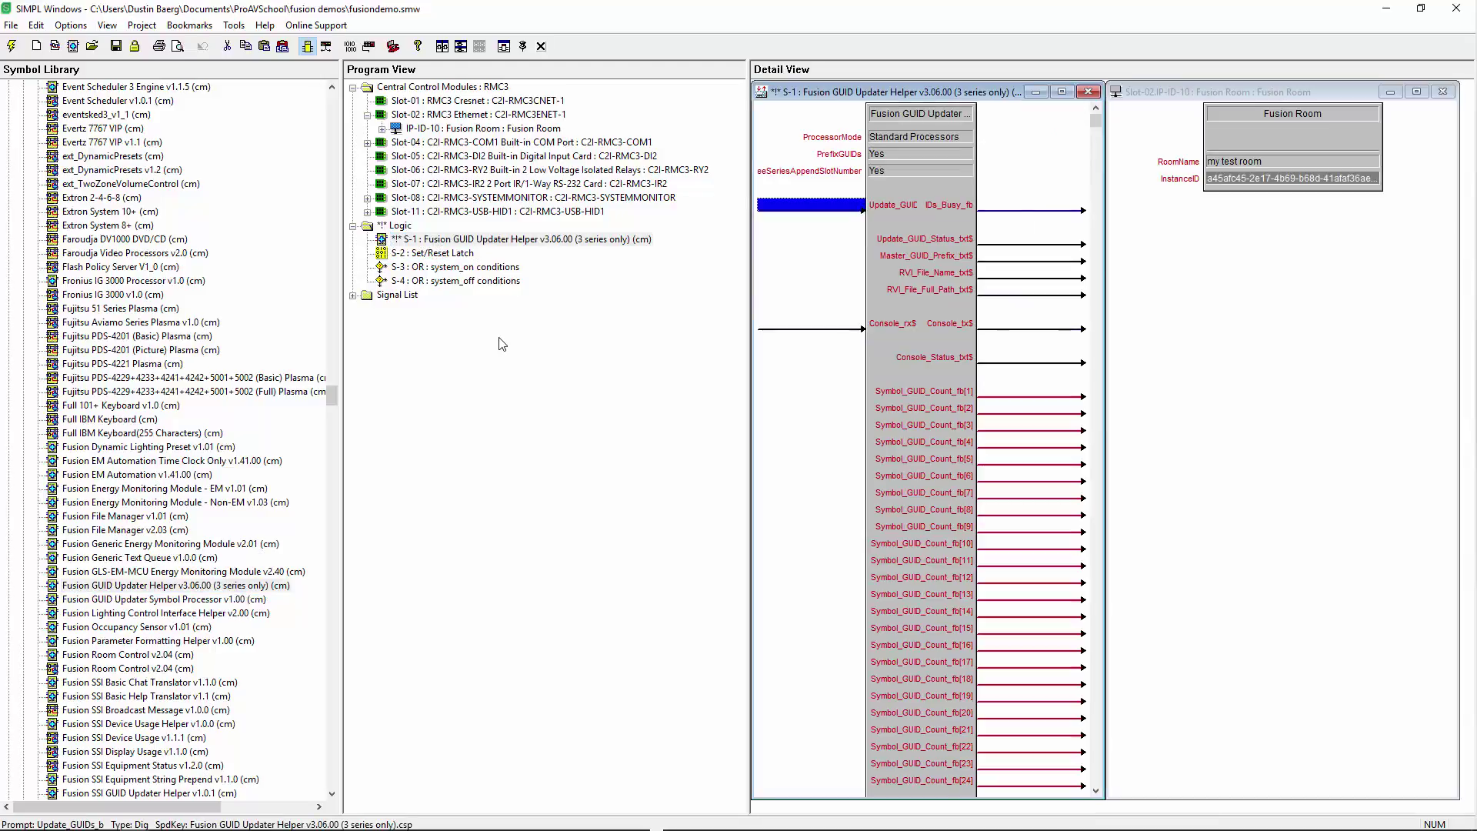
pyautogui.click(933, 139)
pyautogui.click(934, 140)
pyautogui.click(935, 154)
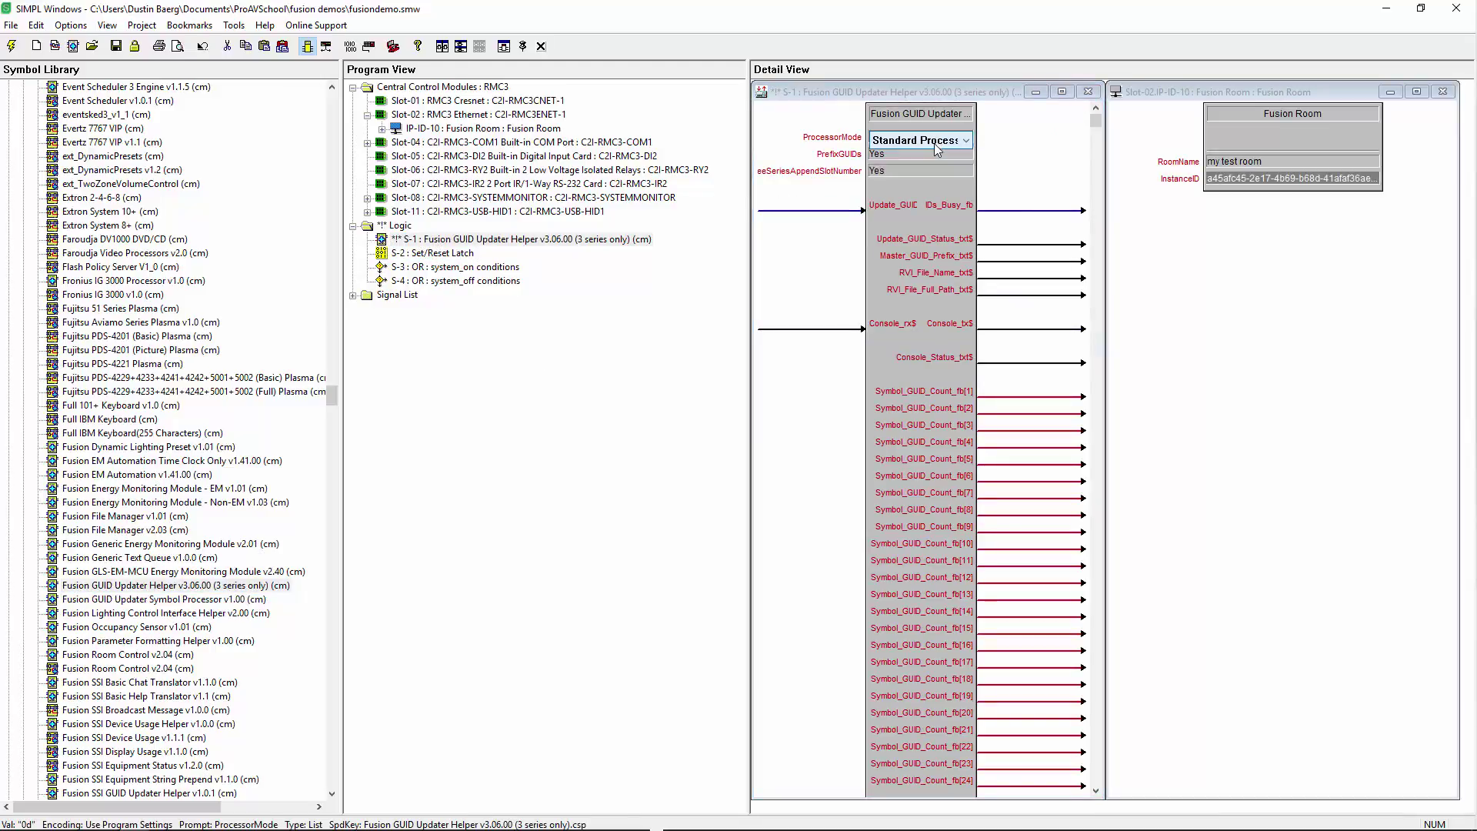
pyautogui.press('Tab')
pyautogui.click(846, 208)
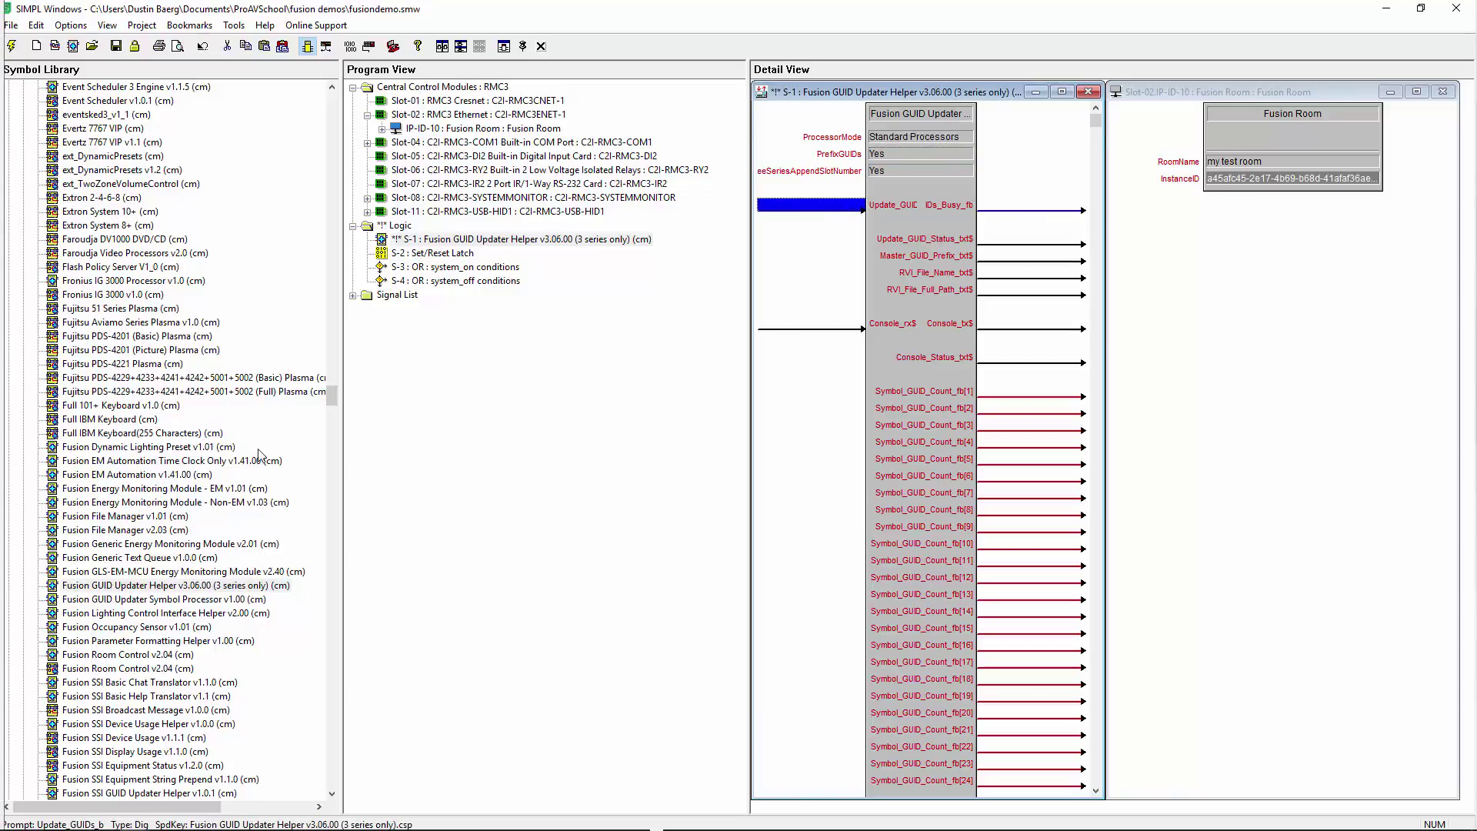
pyautogui.moveTo(546, 823)
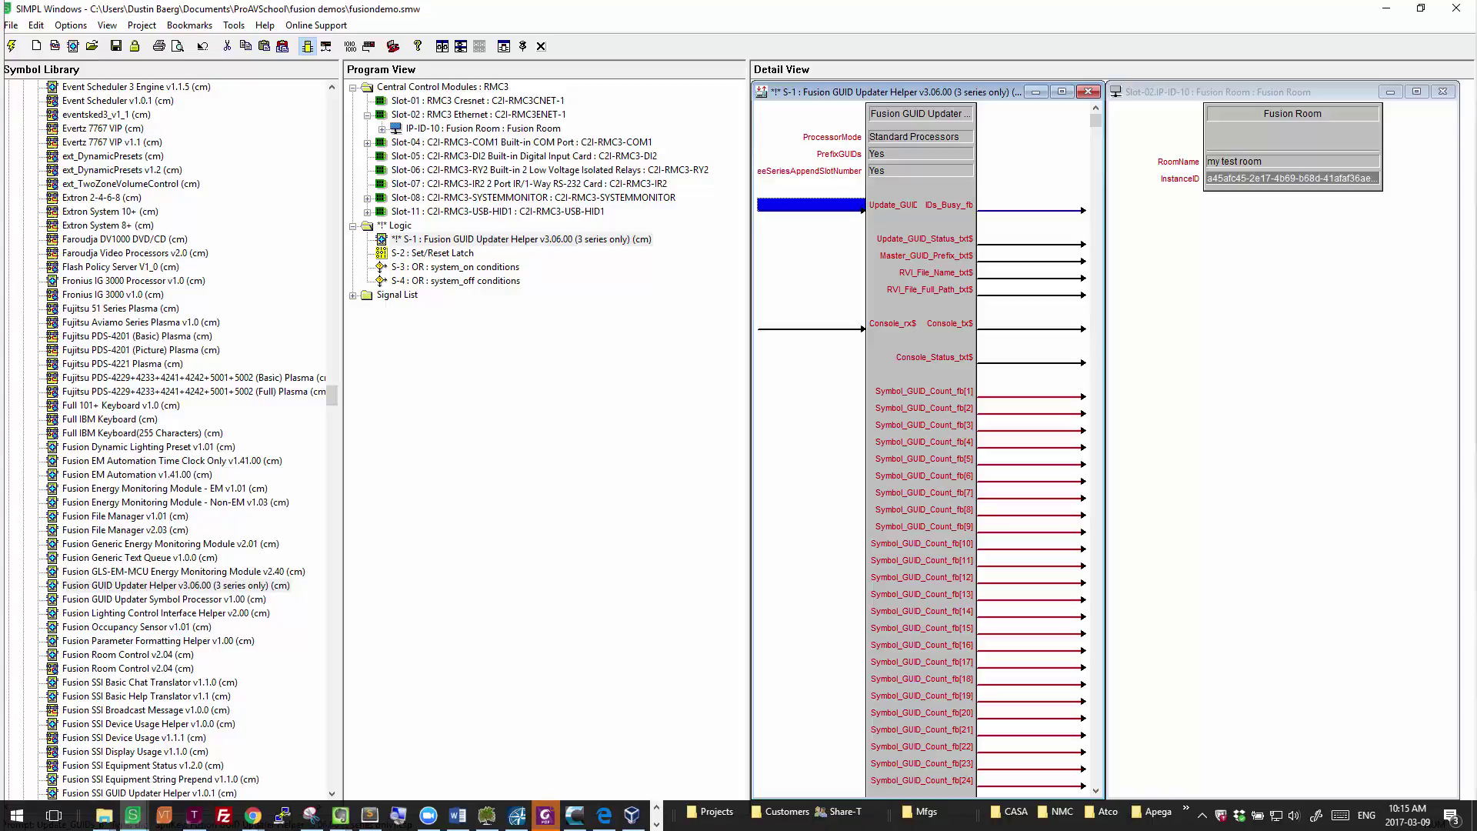
pyautogui.click(546, 814)
pyautogui.scroll(15, 919, 532)
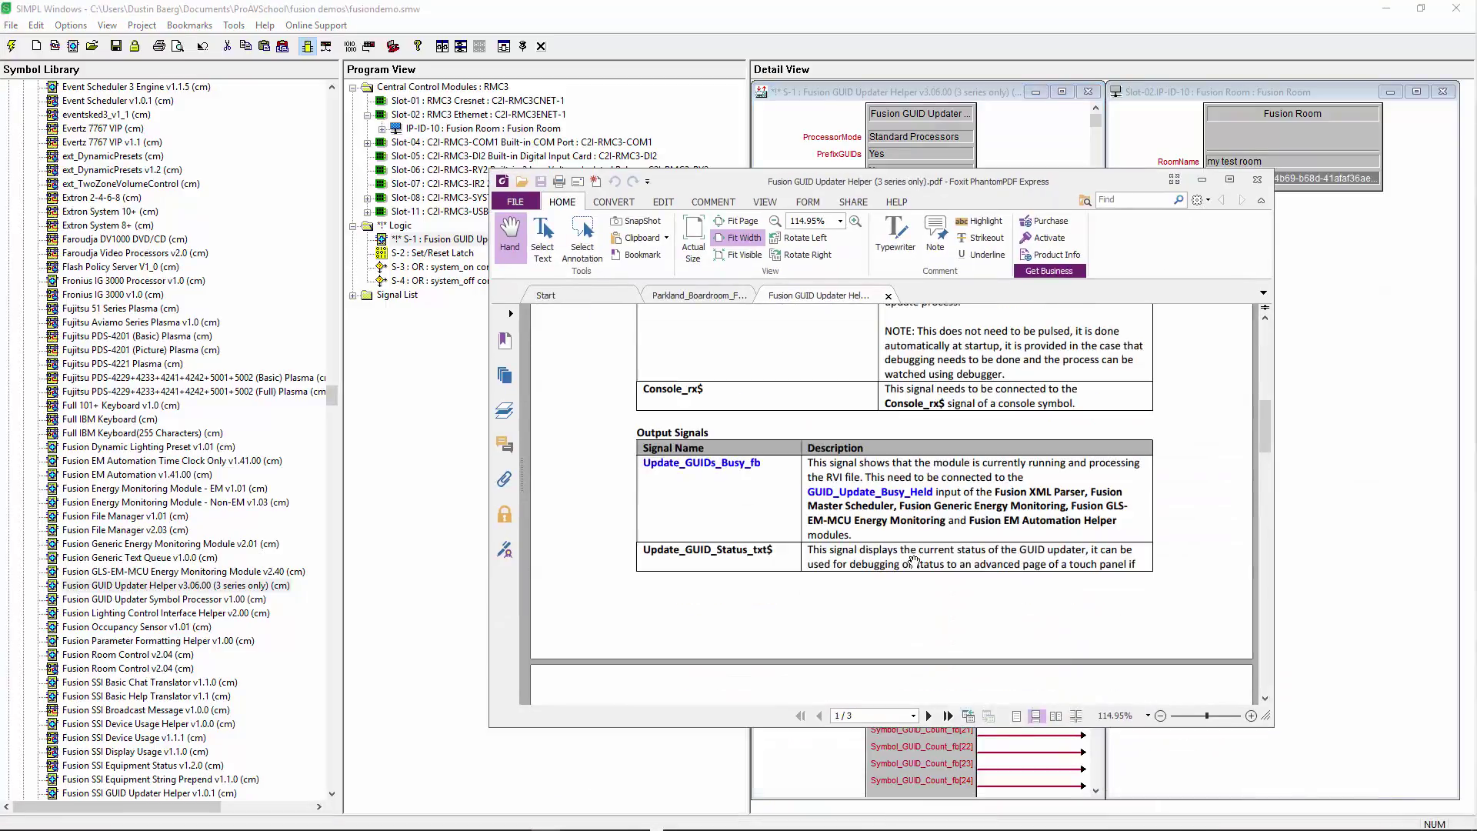
pyautogui.scroll(5, 997, 504)
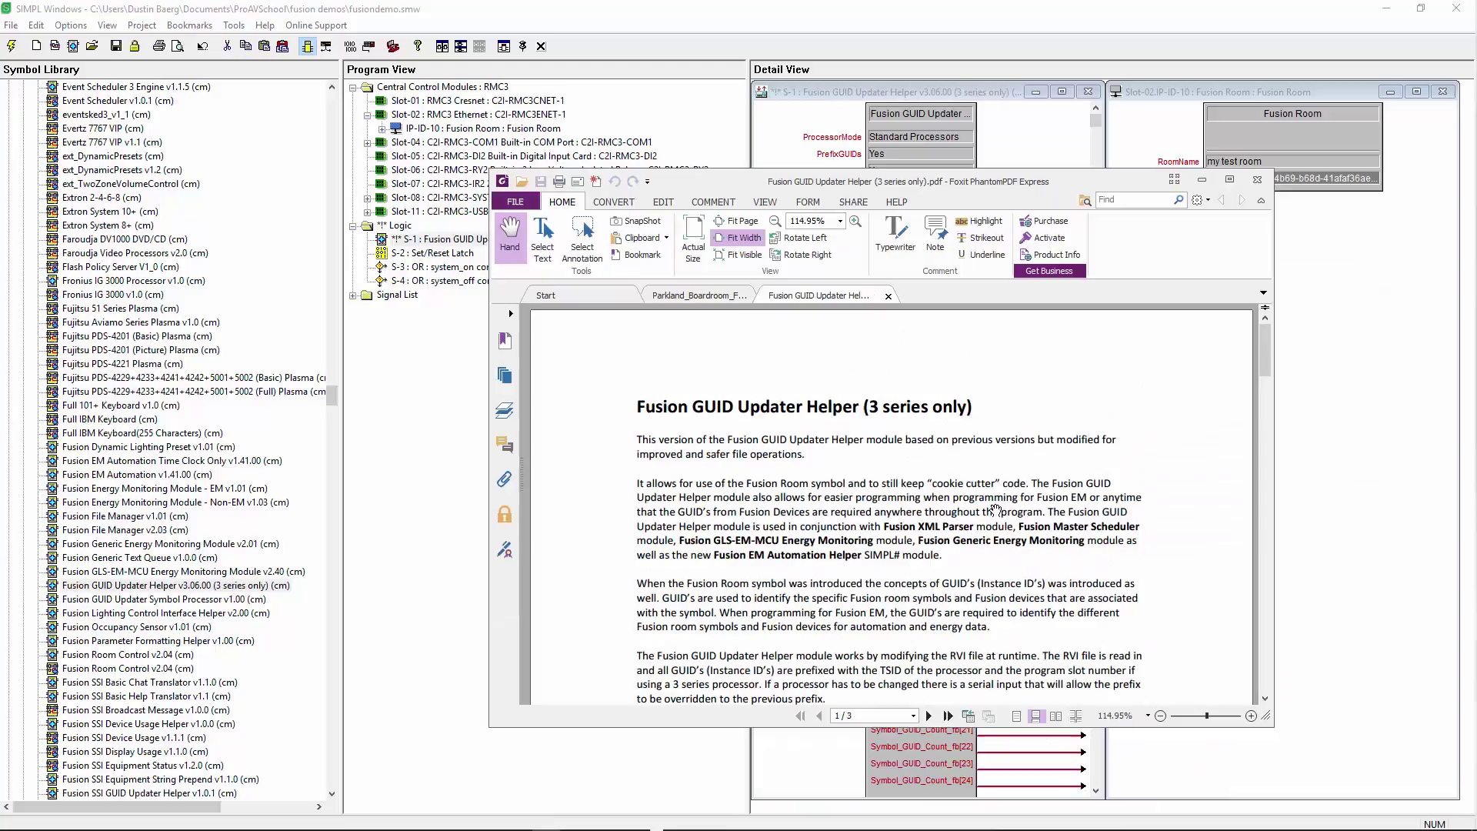
pyautogui.scroll(-4, 997, 504)
pyautogui.scroll(-2, 997, 504)
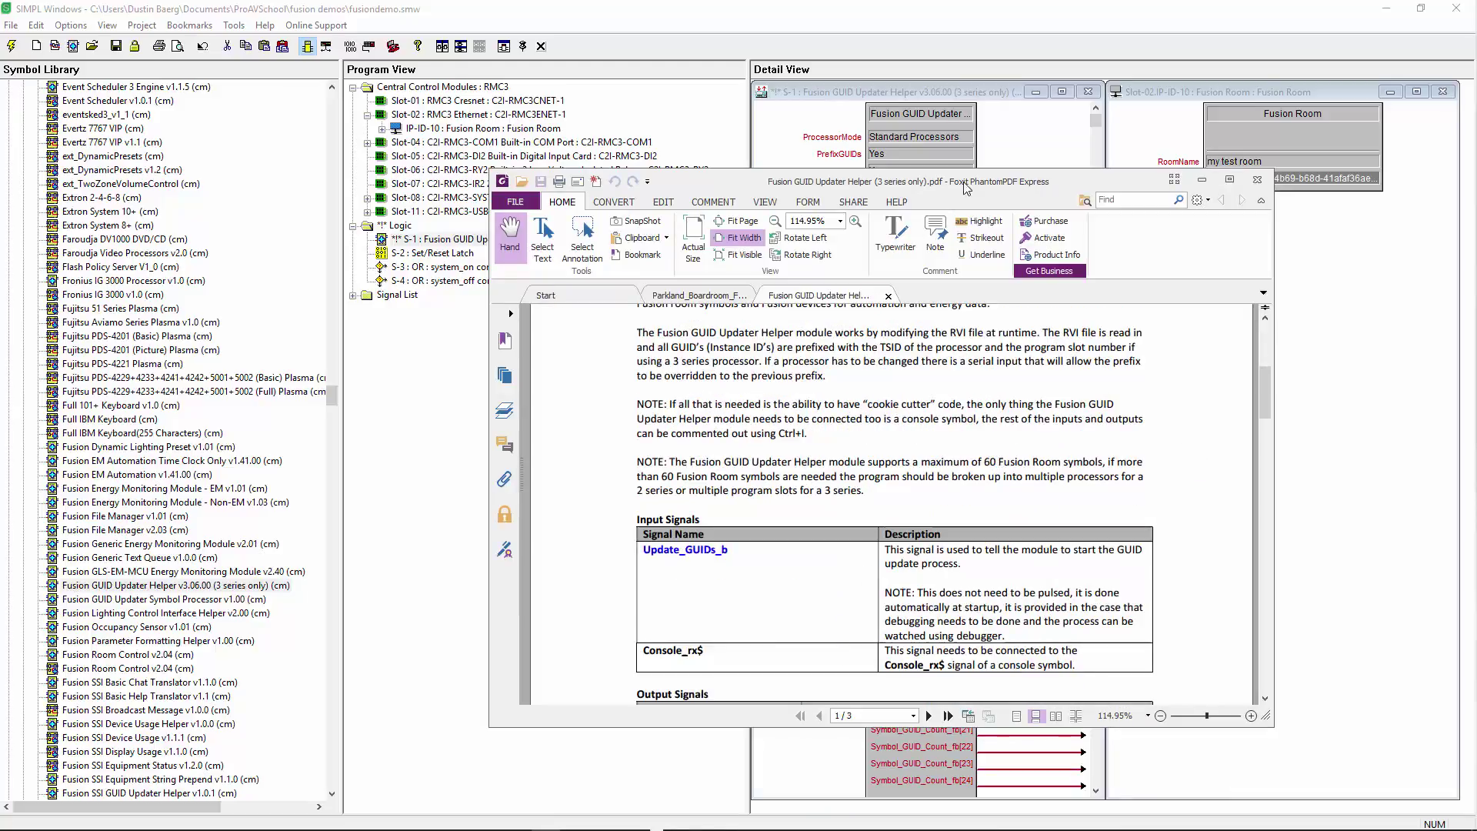
pyautogui.click(1202, 179)
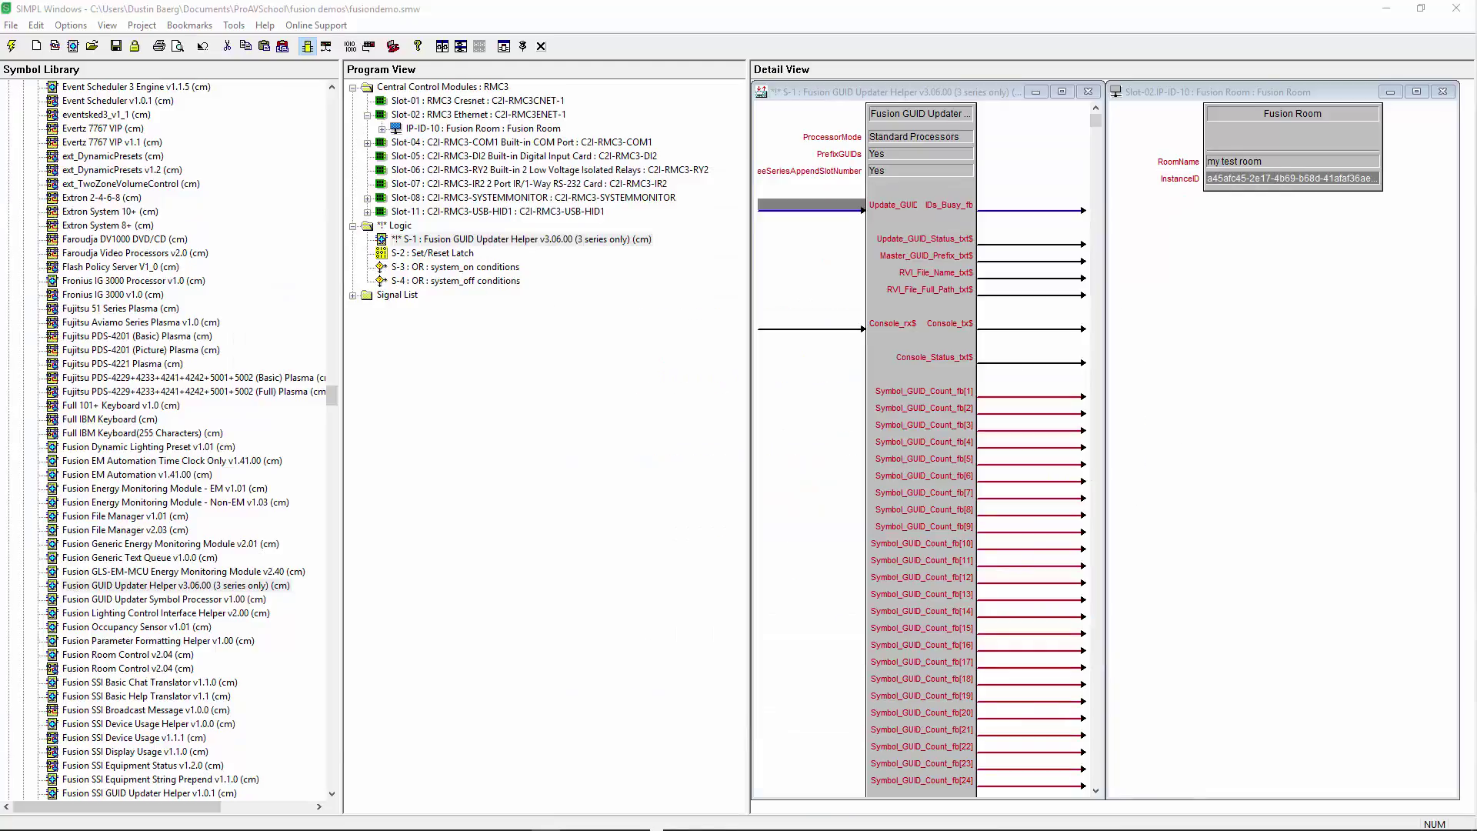
# Close the helper's details and the Symbol Library, then delete the S-1 GUID Updater Helper
pyautogui.click(1088, 92)
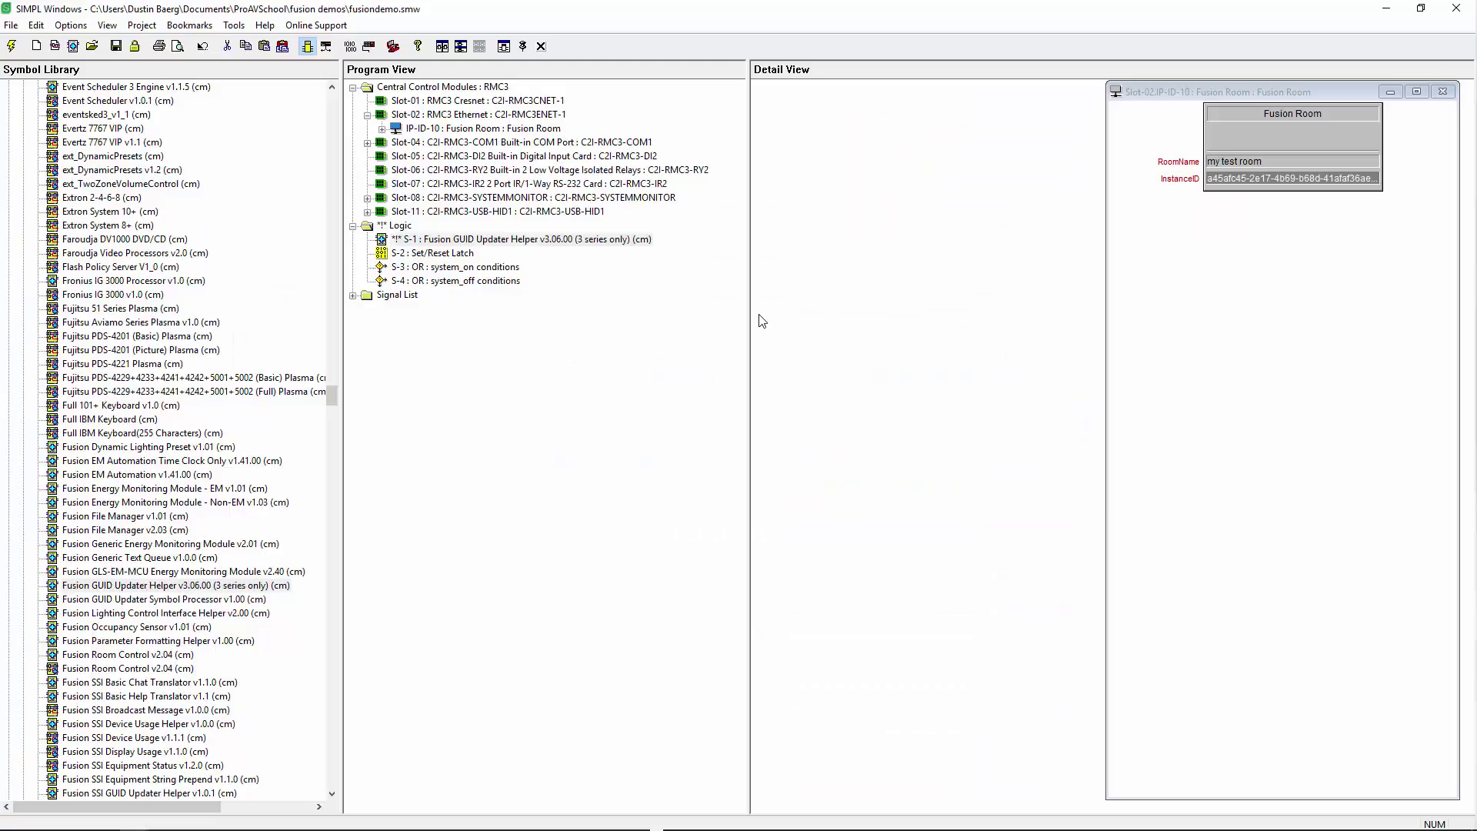
pyautogui.press('F6')
pyautogui.click(464, 49)
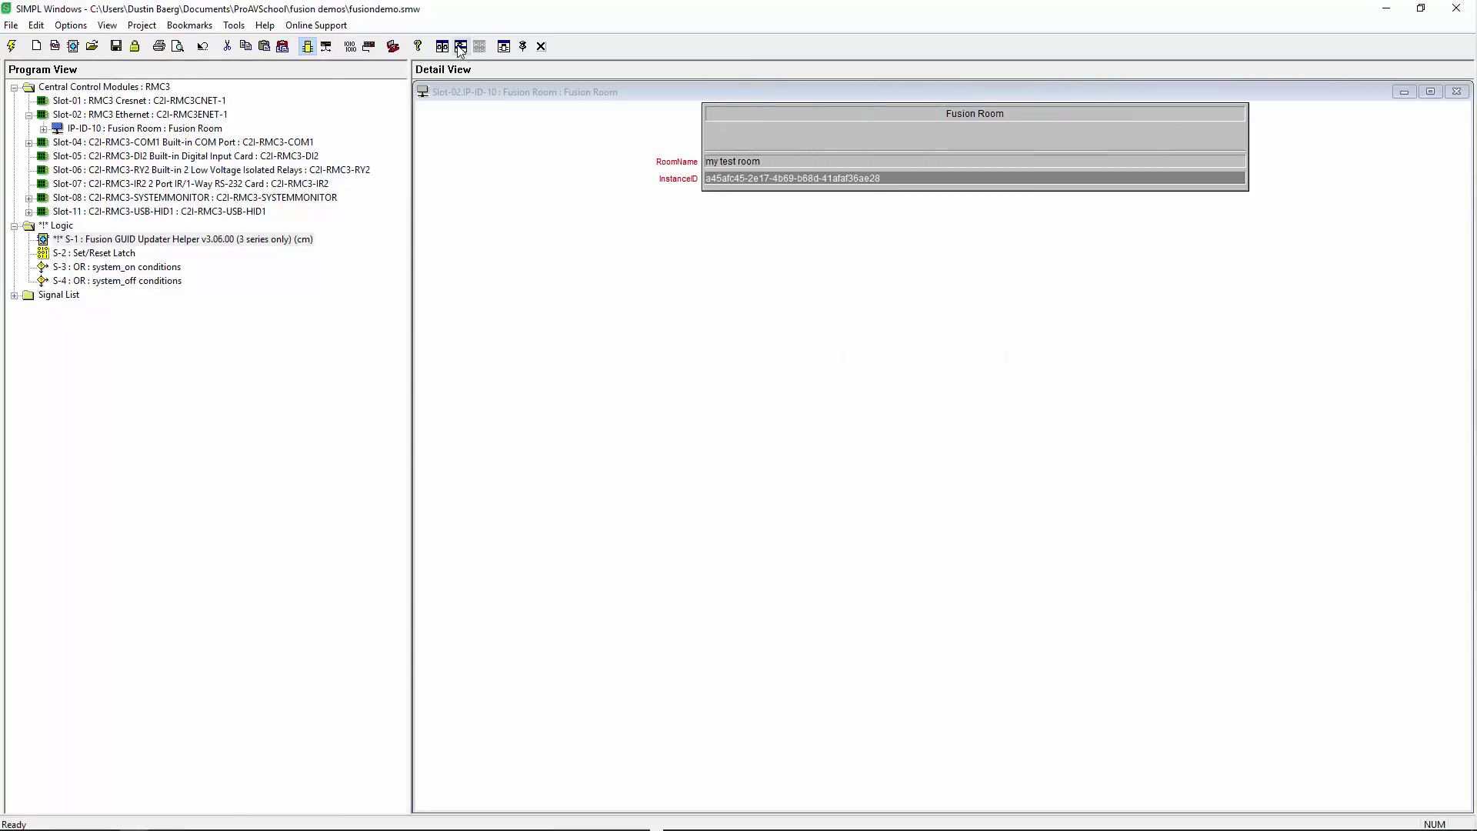
pyautogui.click(542, 48)
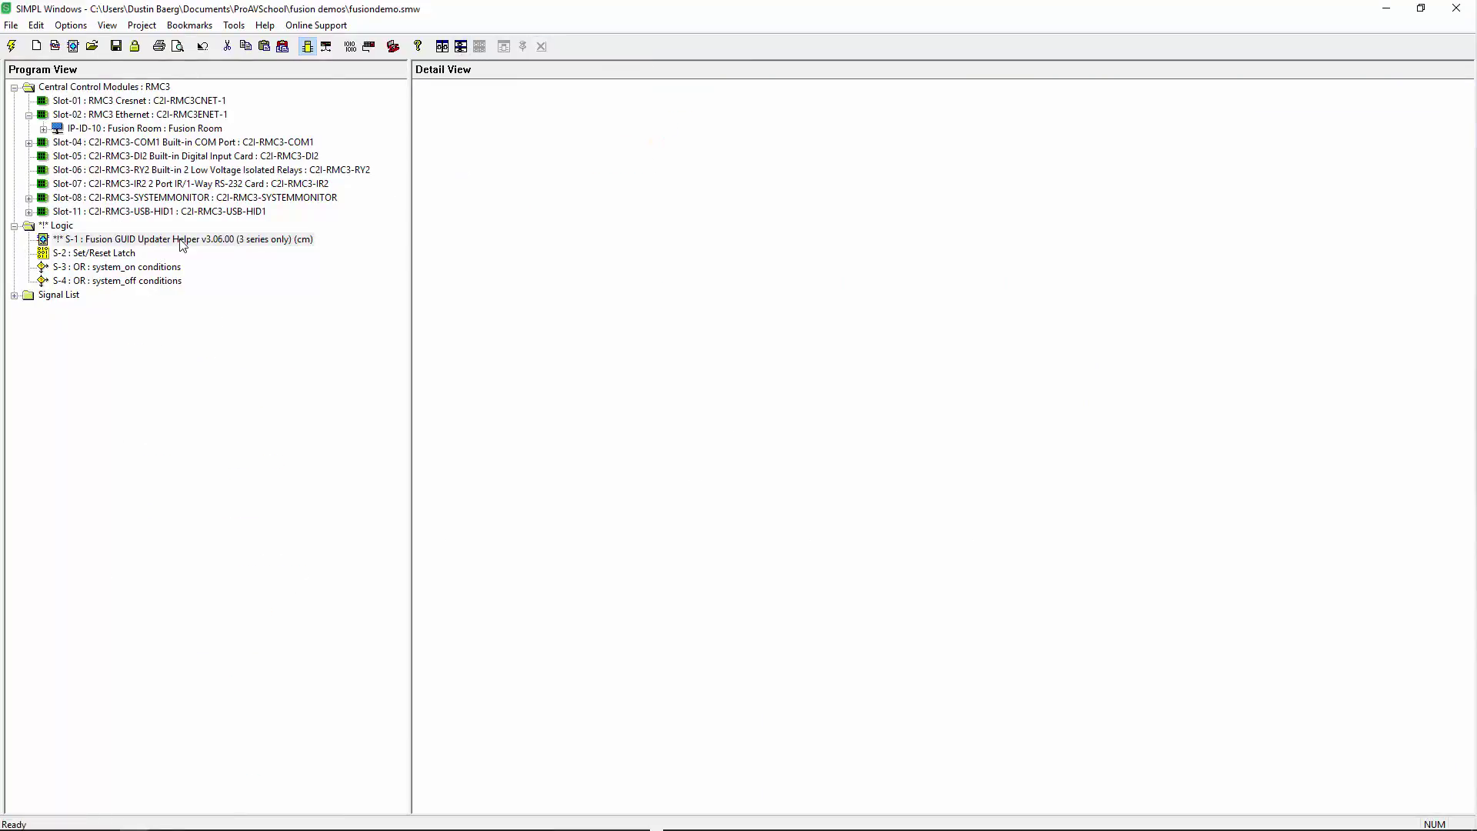
pyautogui.click(163, 240)
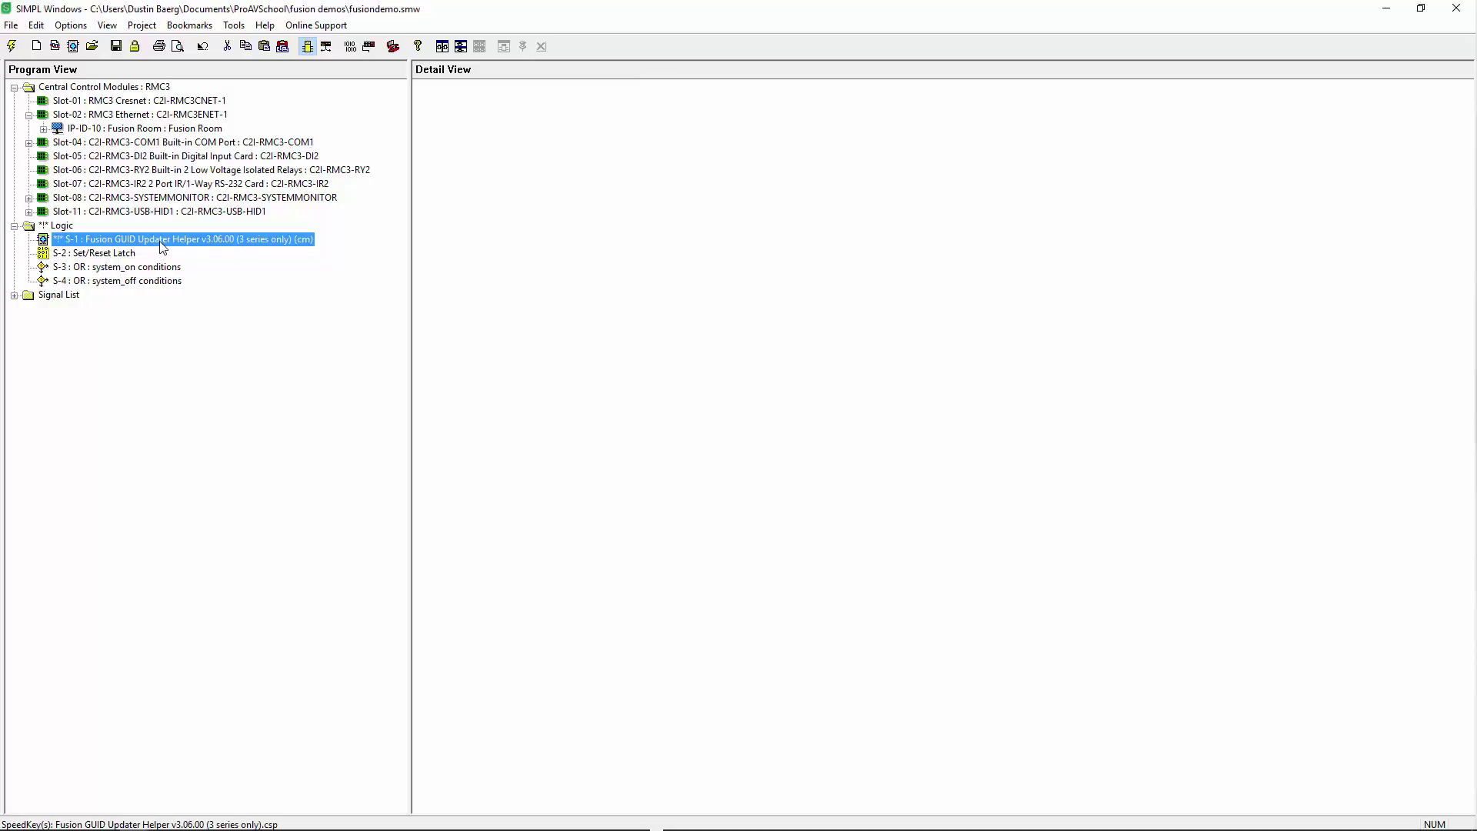
pyautogui.press('Delete')
pyautogui.press('Return')
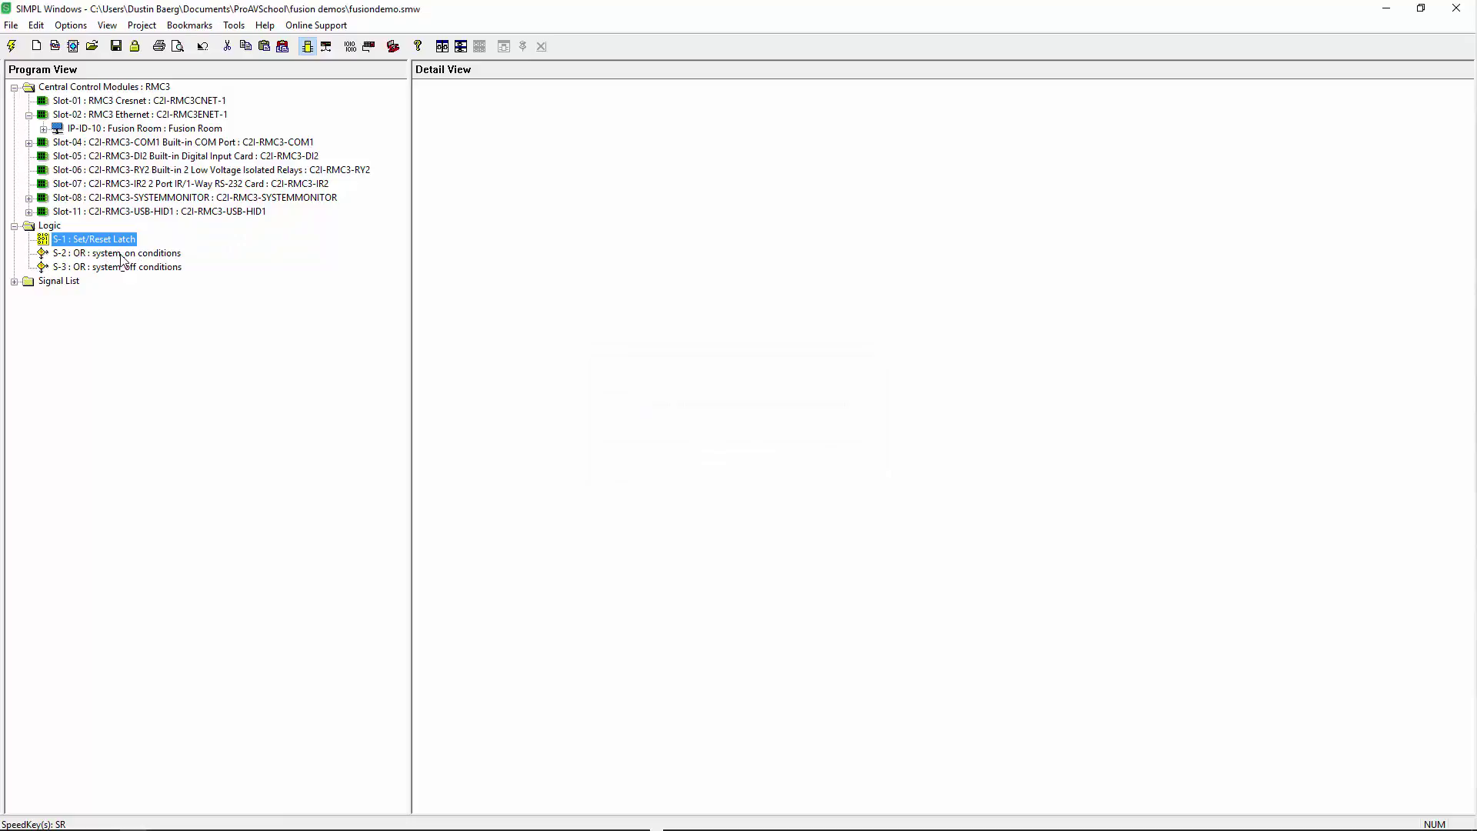
# Open the Set/Reset Latch and both OR symbols, and search where [panel]turn_system_off and [panel]turn_system_on are used
pyautogui.doubleClick(90, 241)
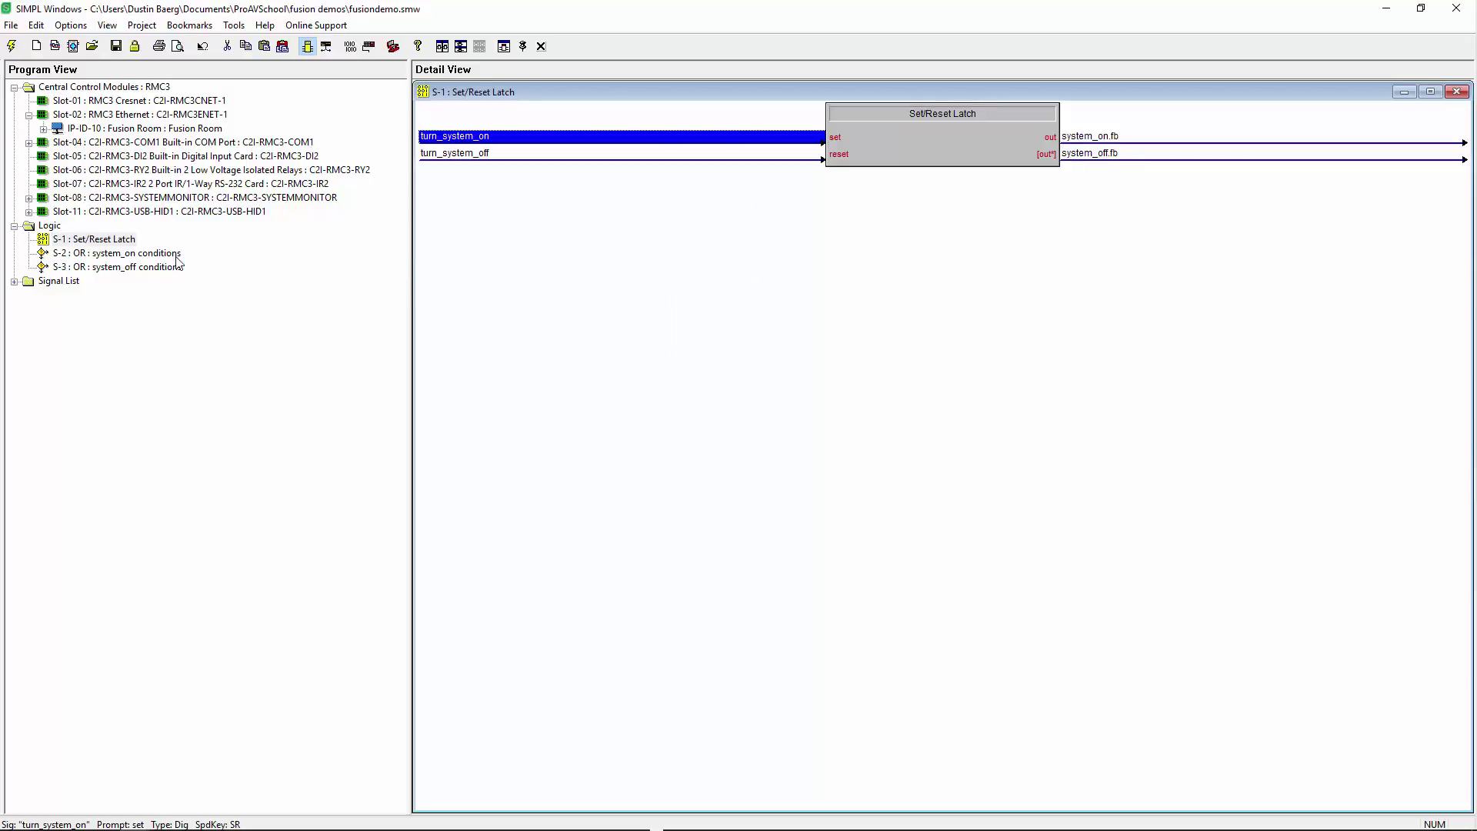
pyautogui.doubleClick(123, 255)
pyautogui.doubleClick(123, 269)
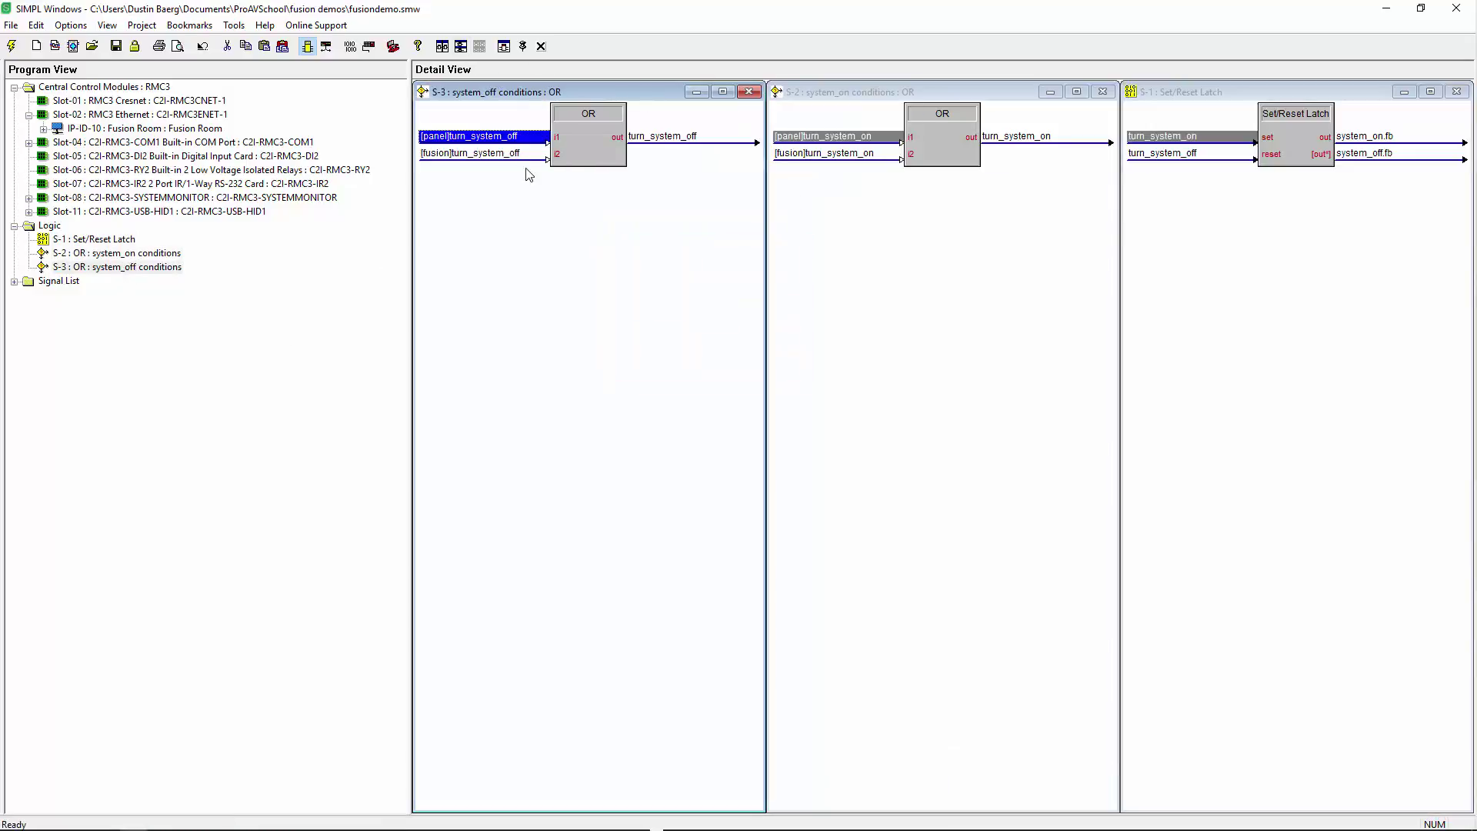
pyautogui.click(501, 154)
pyautogui.click(493, 137)
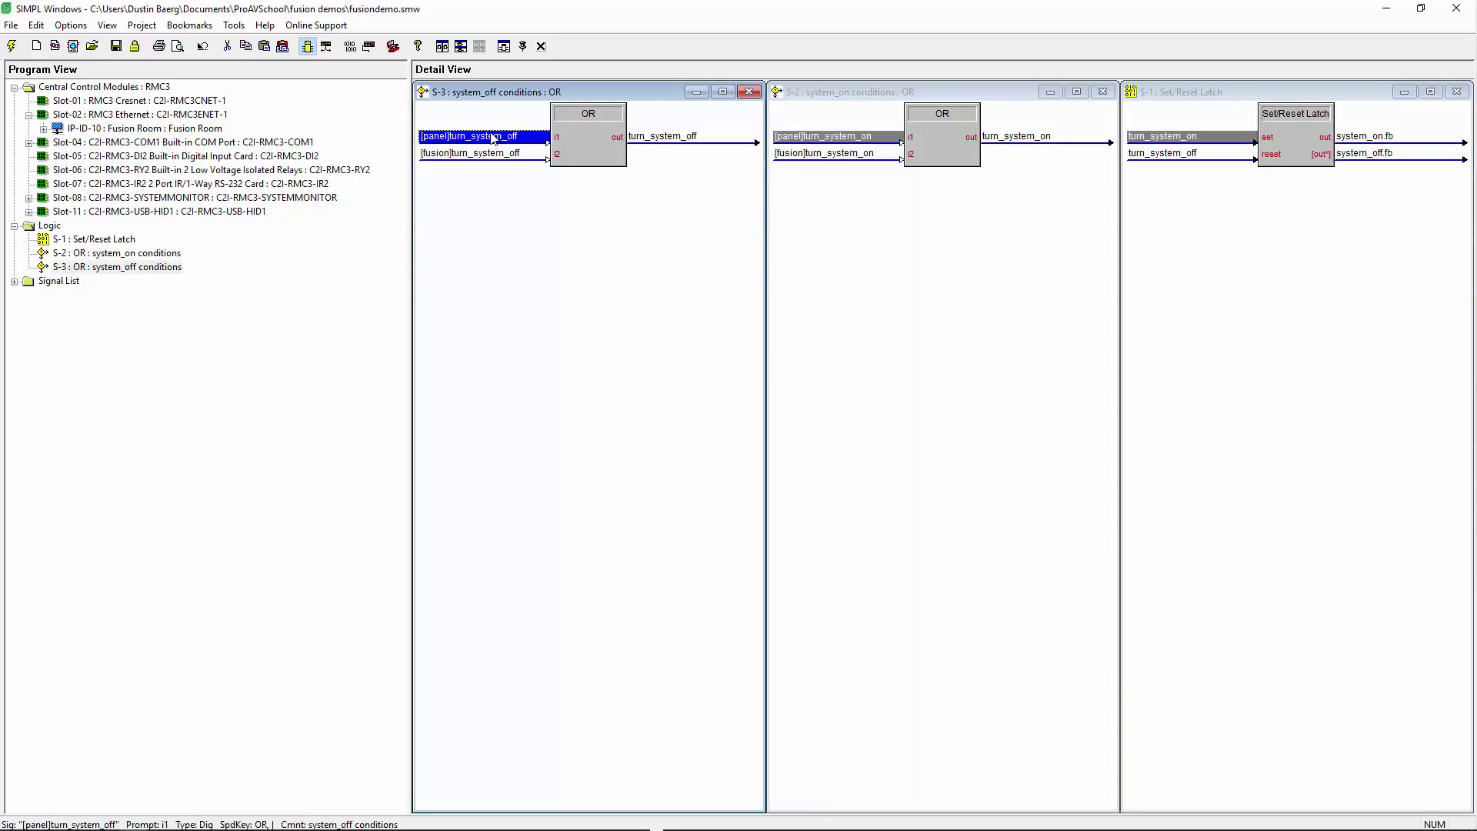
pyautogui.hotkey('ctrl', 'f')
pyautogui.press('Escape')
pyautogui.click(854, 143)
pyautogui.hotkey('ctrl', 'f')
pyautogui.press('Escape')
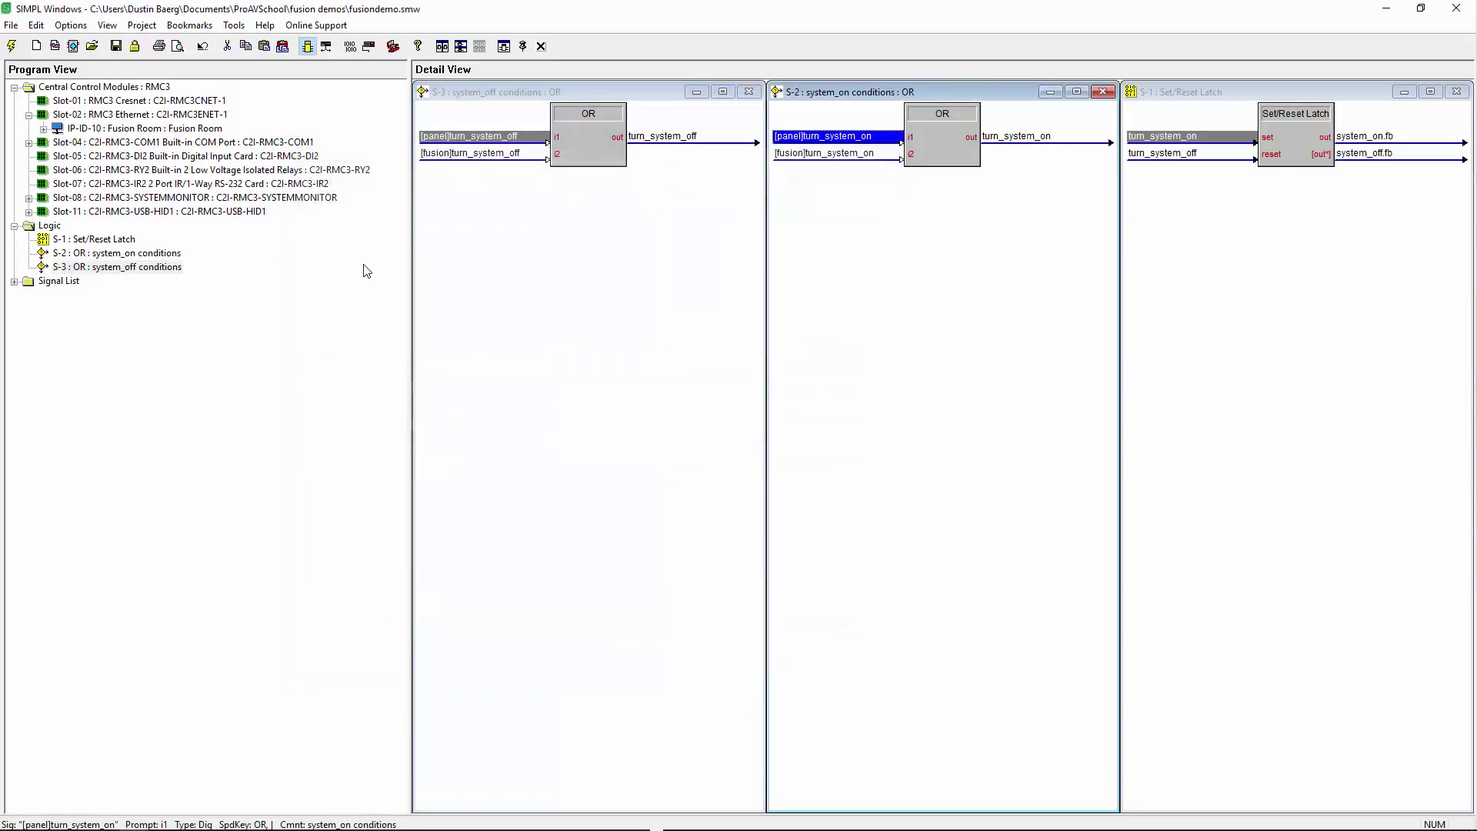
# Review the system_off OR inputs, the latch's system_on.fb/system_off.fb outputs and the Fusion Room details
pyautogui.click(493, 145)
pyautogui.click(496, 153)
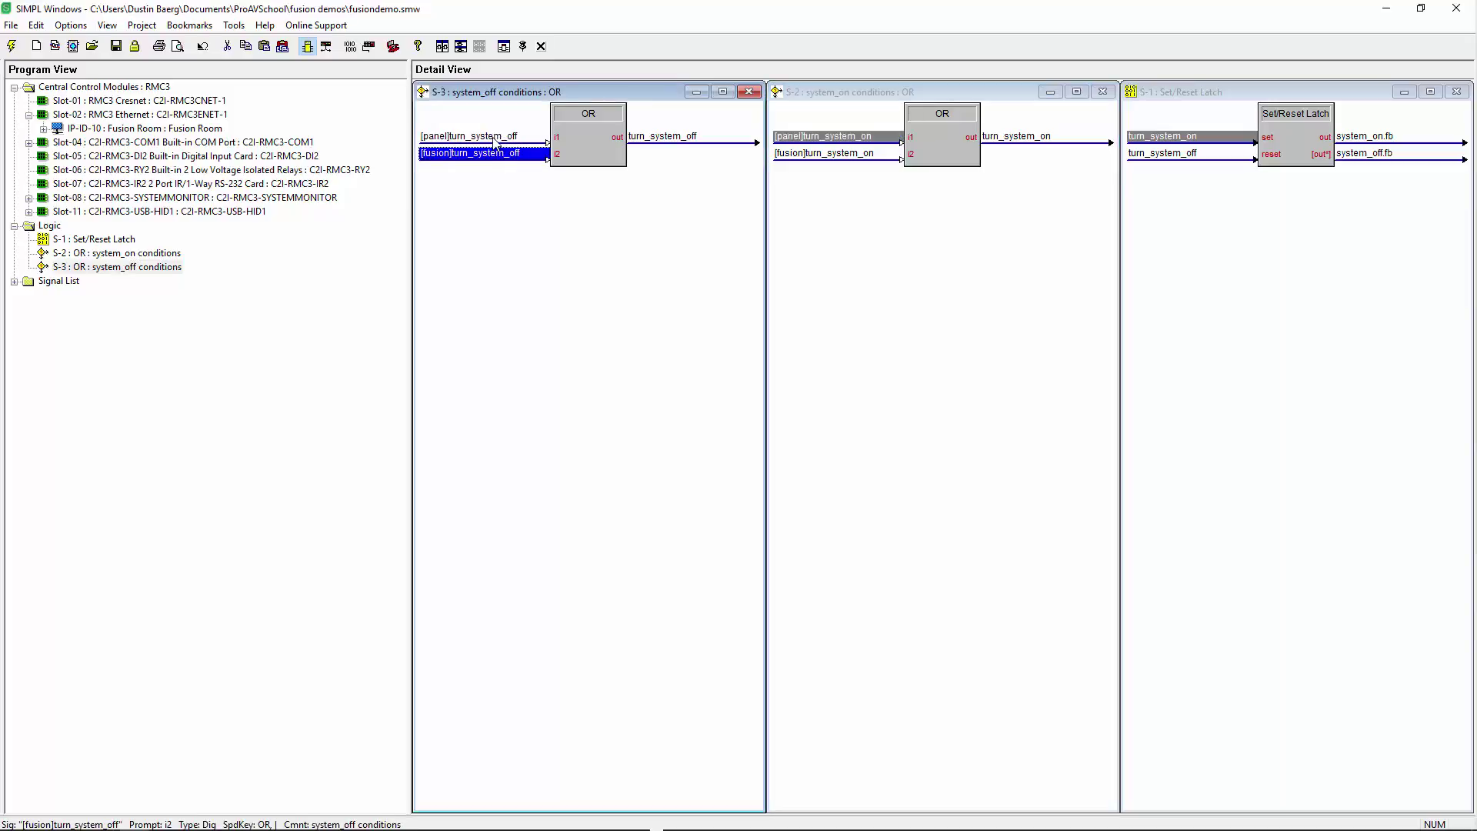
pyautogui.click(499, 143)
pyautogui.click(460, 153)
pyautogui.click(1356, 138)
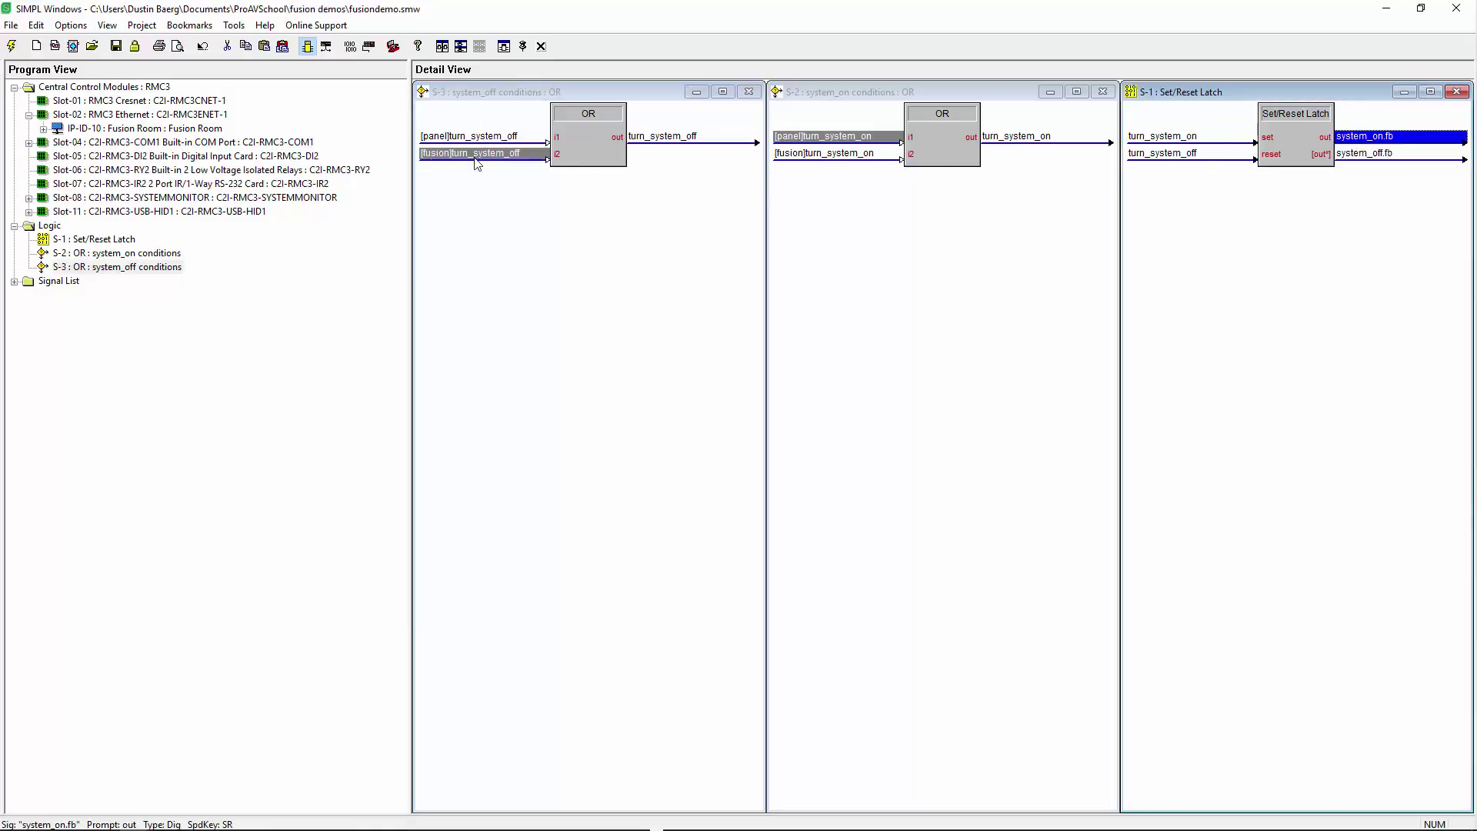
pyautogui.click(1384, 155)
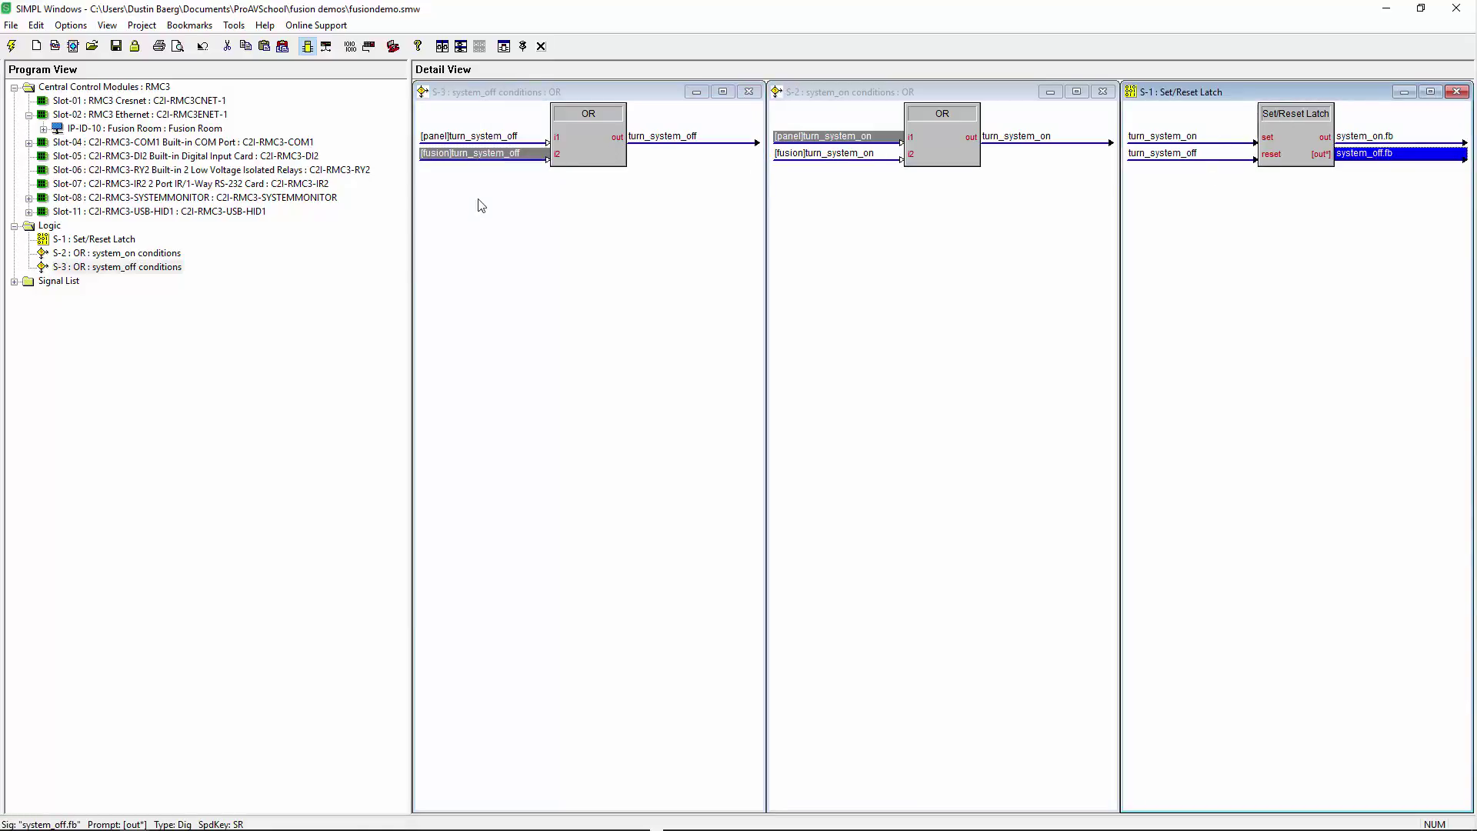
pyautogui.doubleClick(182, 131)
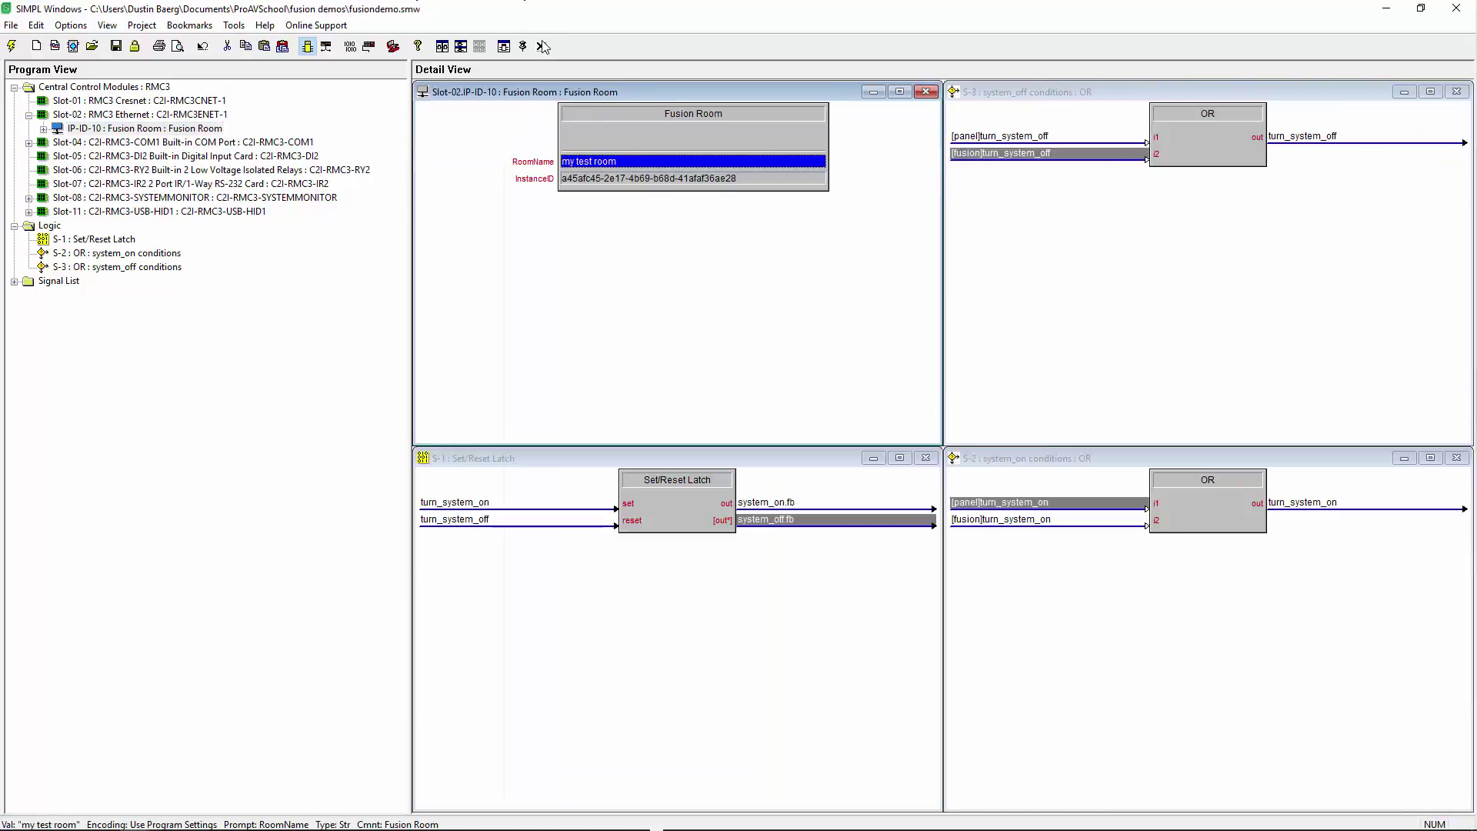
# Open the Fusion Digitals and Set/Reset Latch details side by side
pyautogui.click(44, 129)
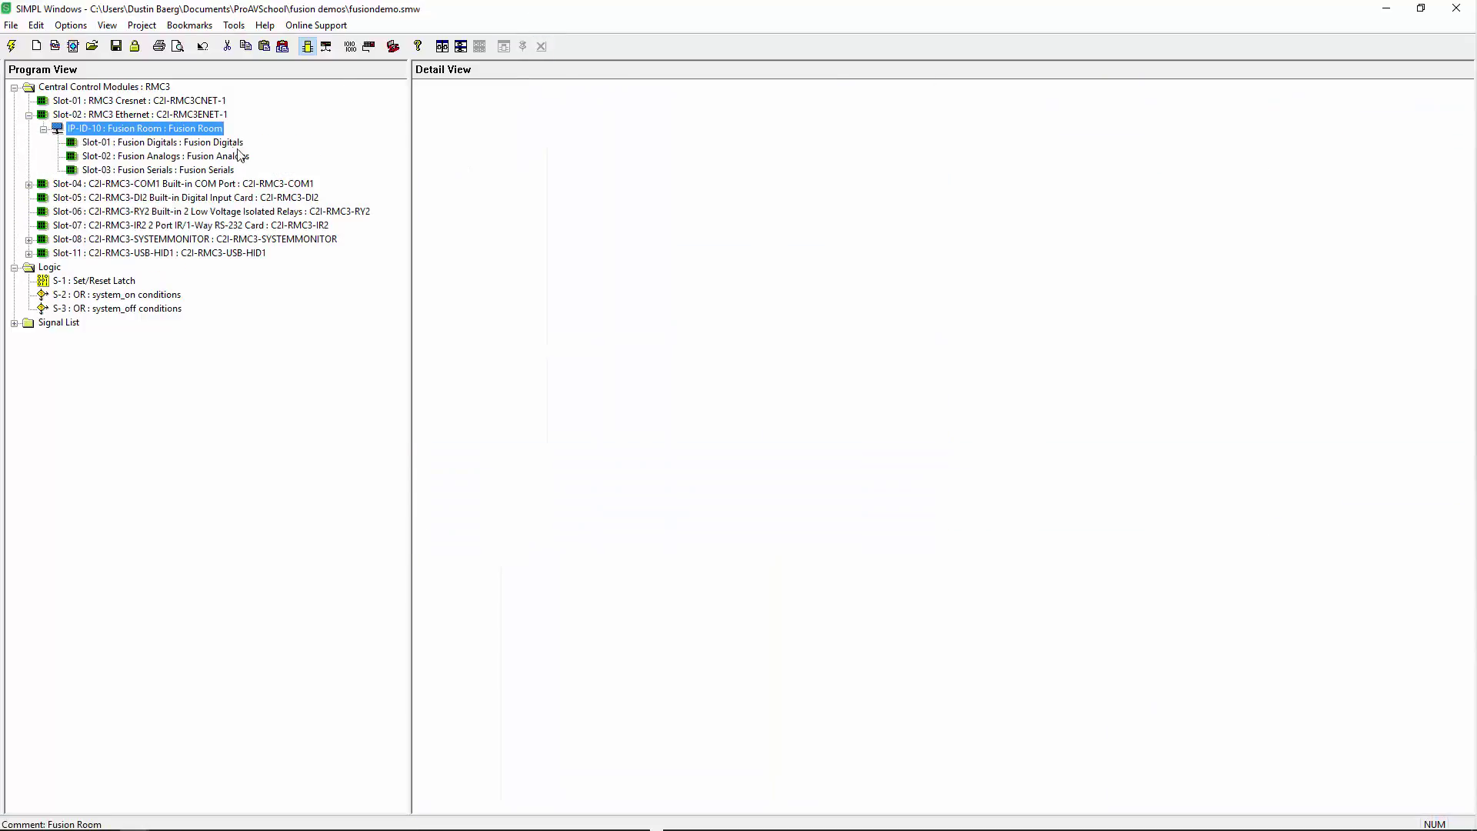
pyautogui.doubleClick(214, 143)
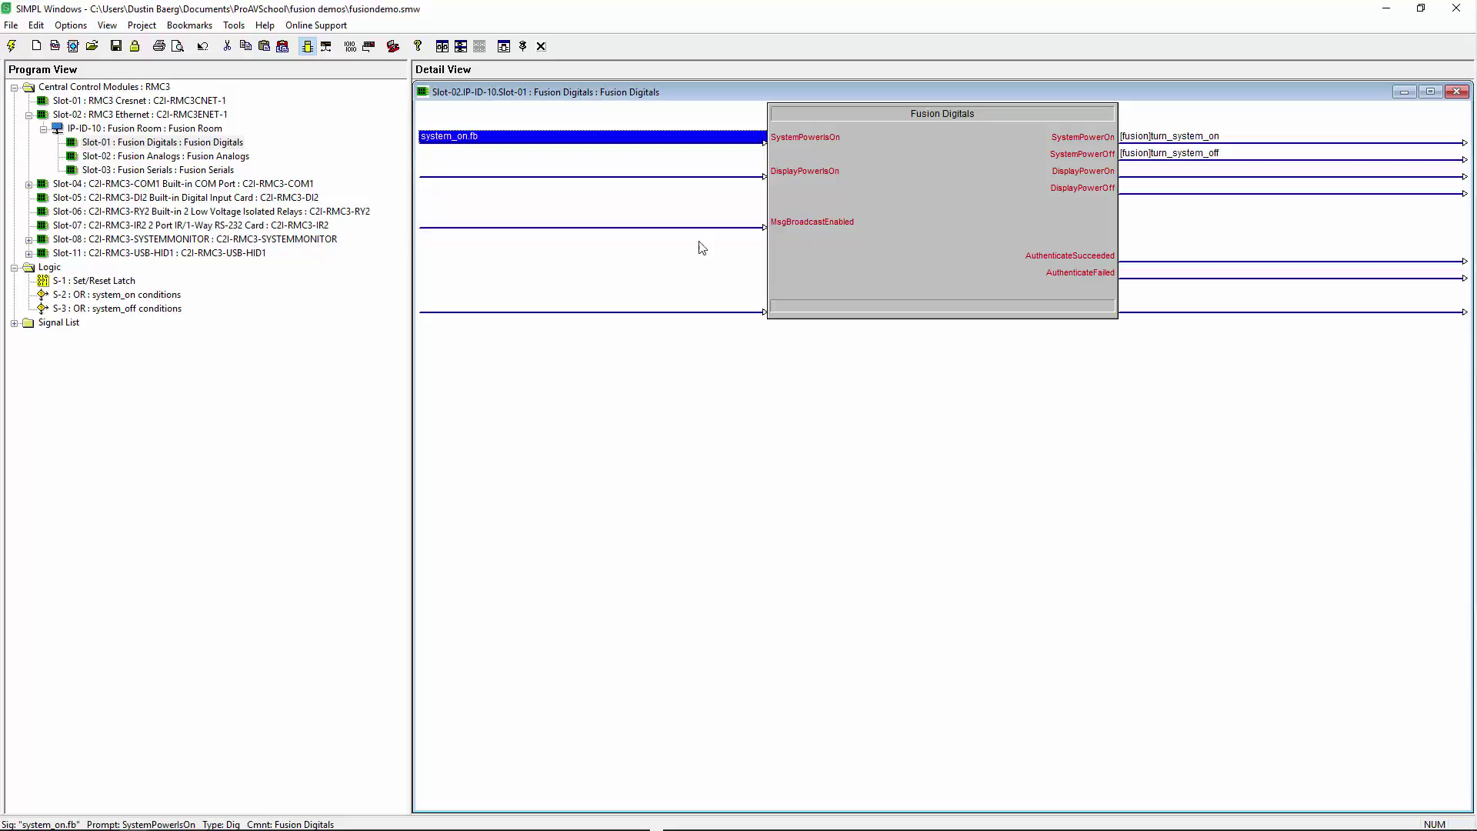
pyautogui.doubleClick(113, 281)
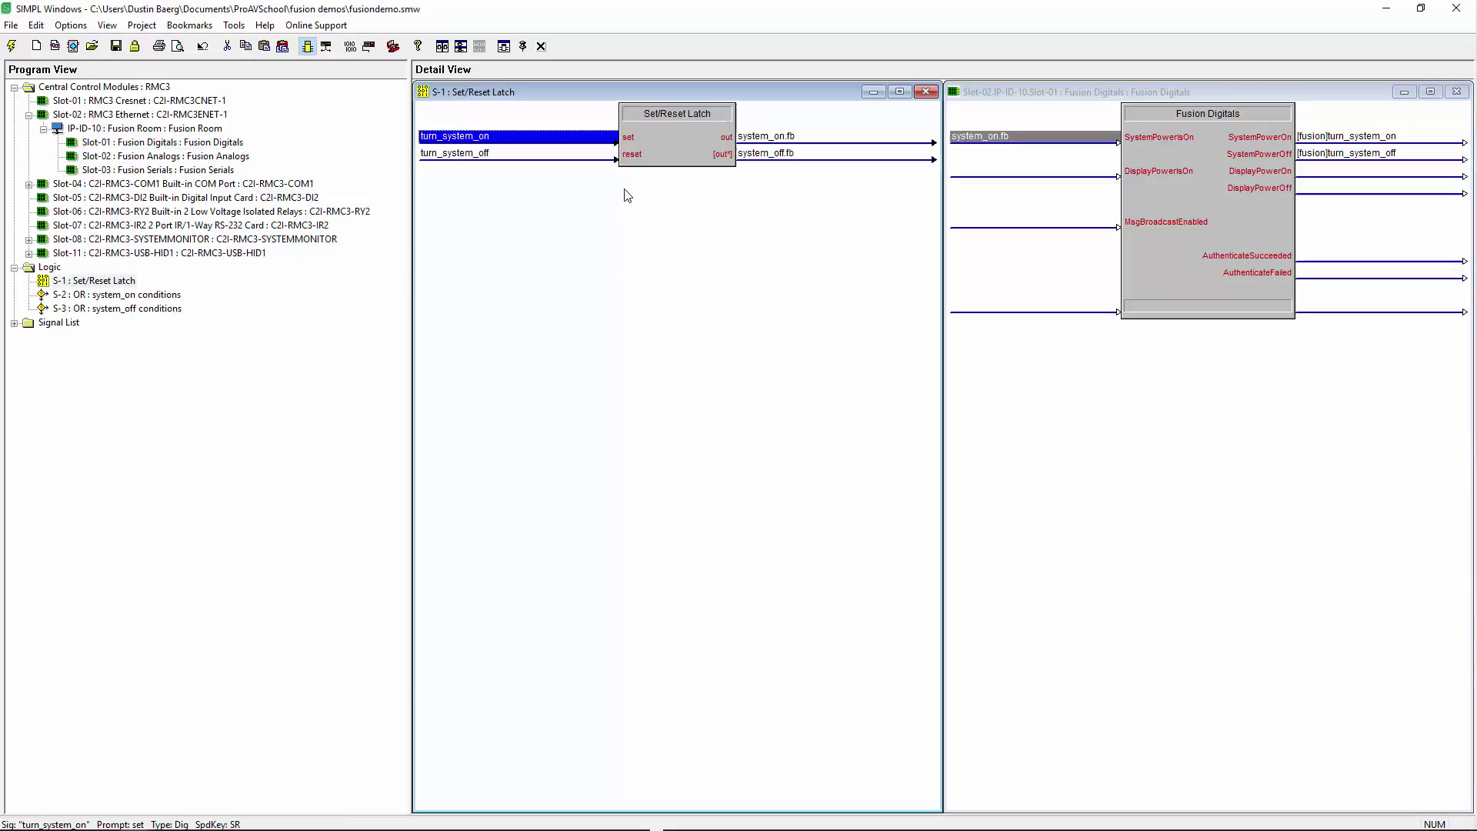
pyautogui.click(781, 139)
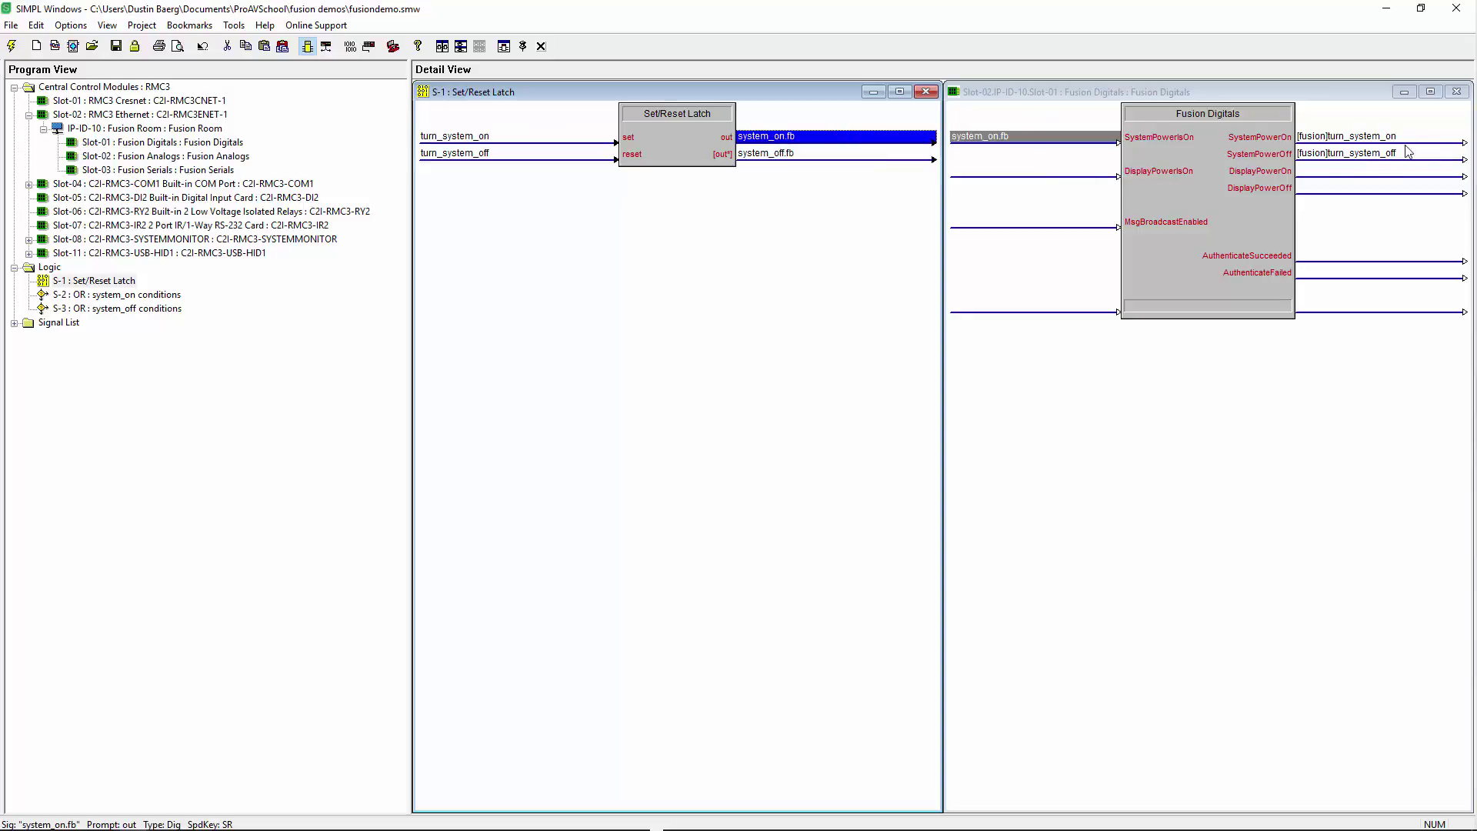
# Route [fusion]turn_system_off into the system_off OR beside [panel]turn_system_off
pyautogui.click(1381, 139)
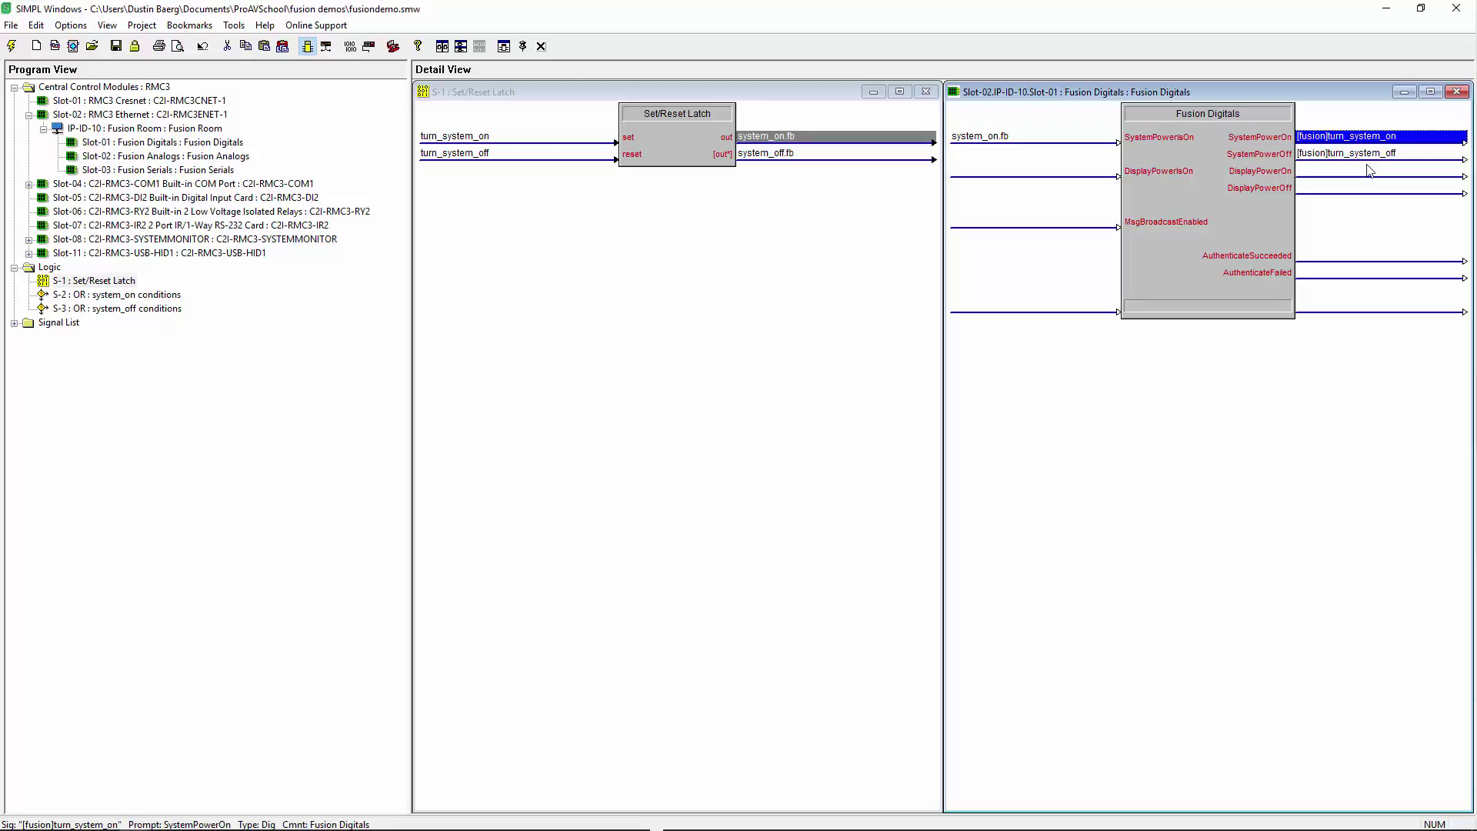
pyautogui.click(1362, 154)
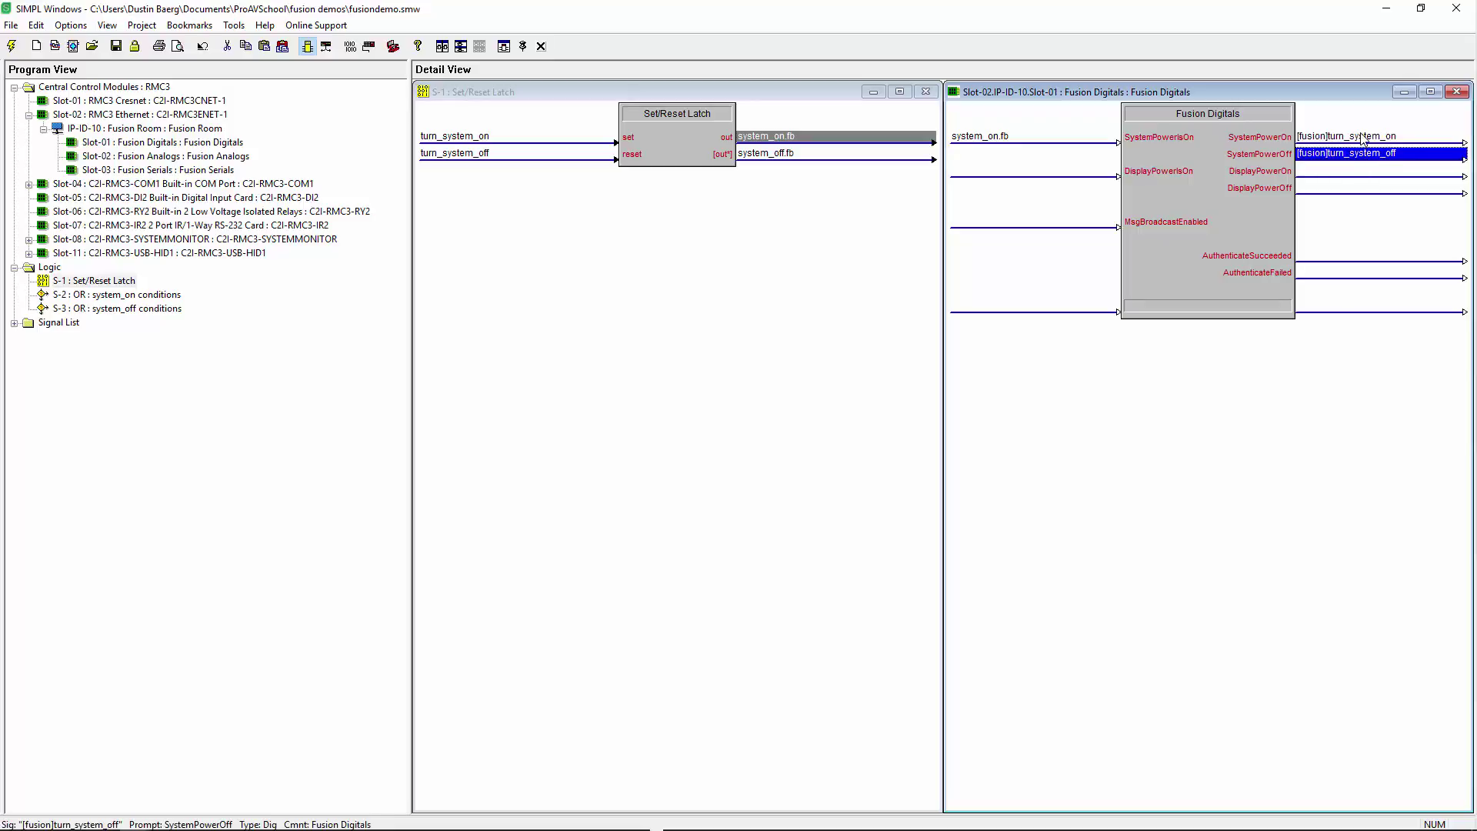
pyautogui.click(1367, 138)
pyautogui.click(1375, 156)
pyautogui.doubleClick(1369, 157)
pyautogui.click(477, 422)
pyautogui.doubleClick(477, 421)
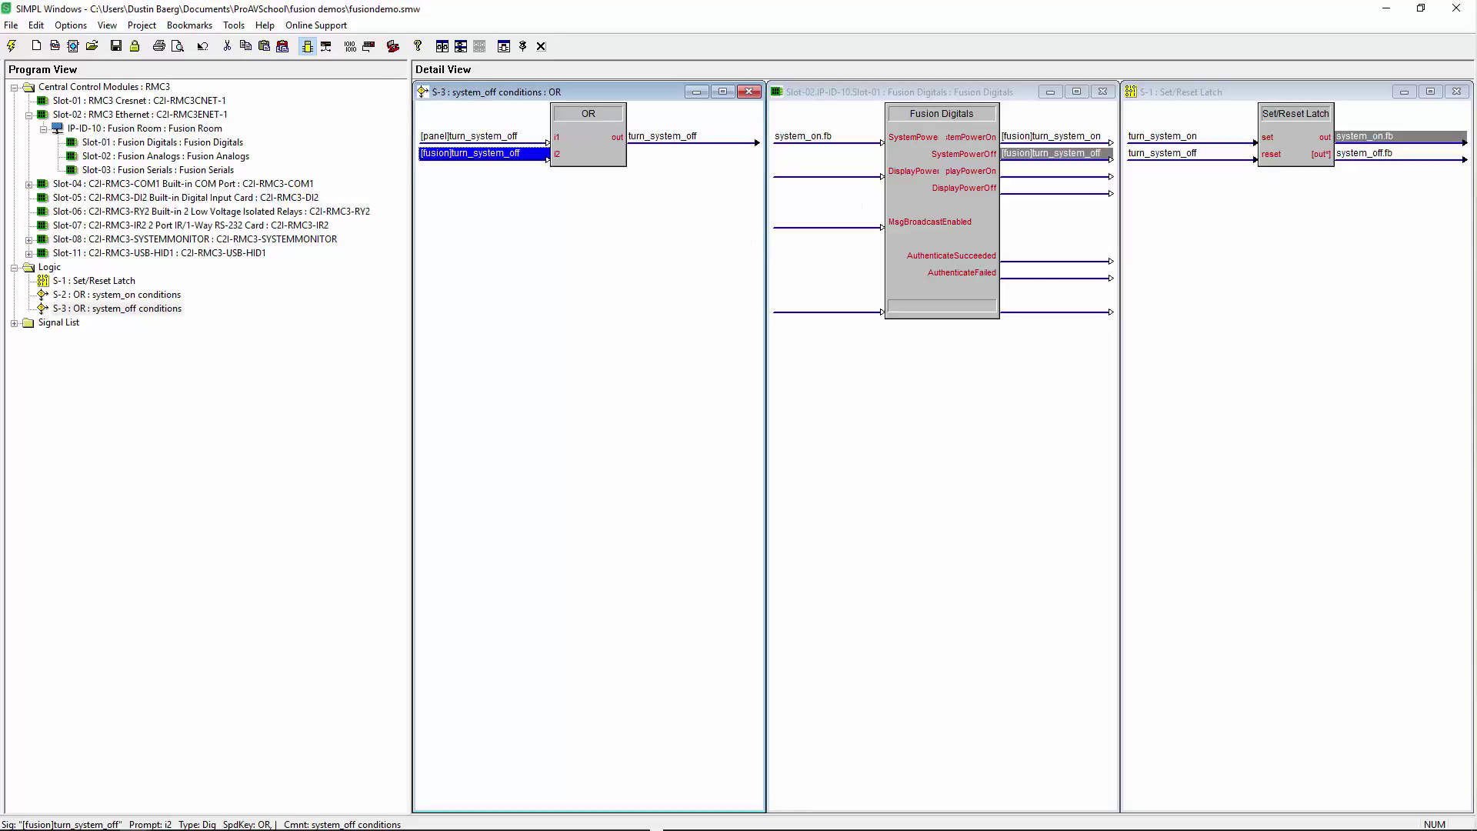
pyautogui.hotkey('alt', 'Tab')
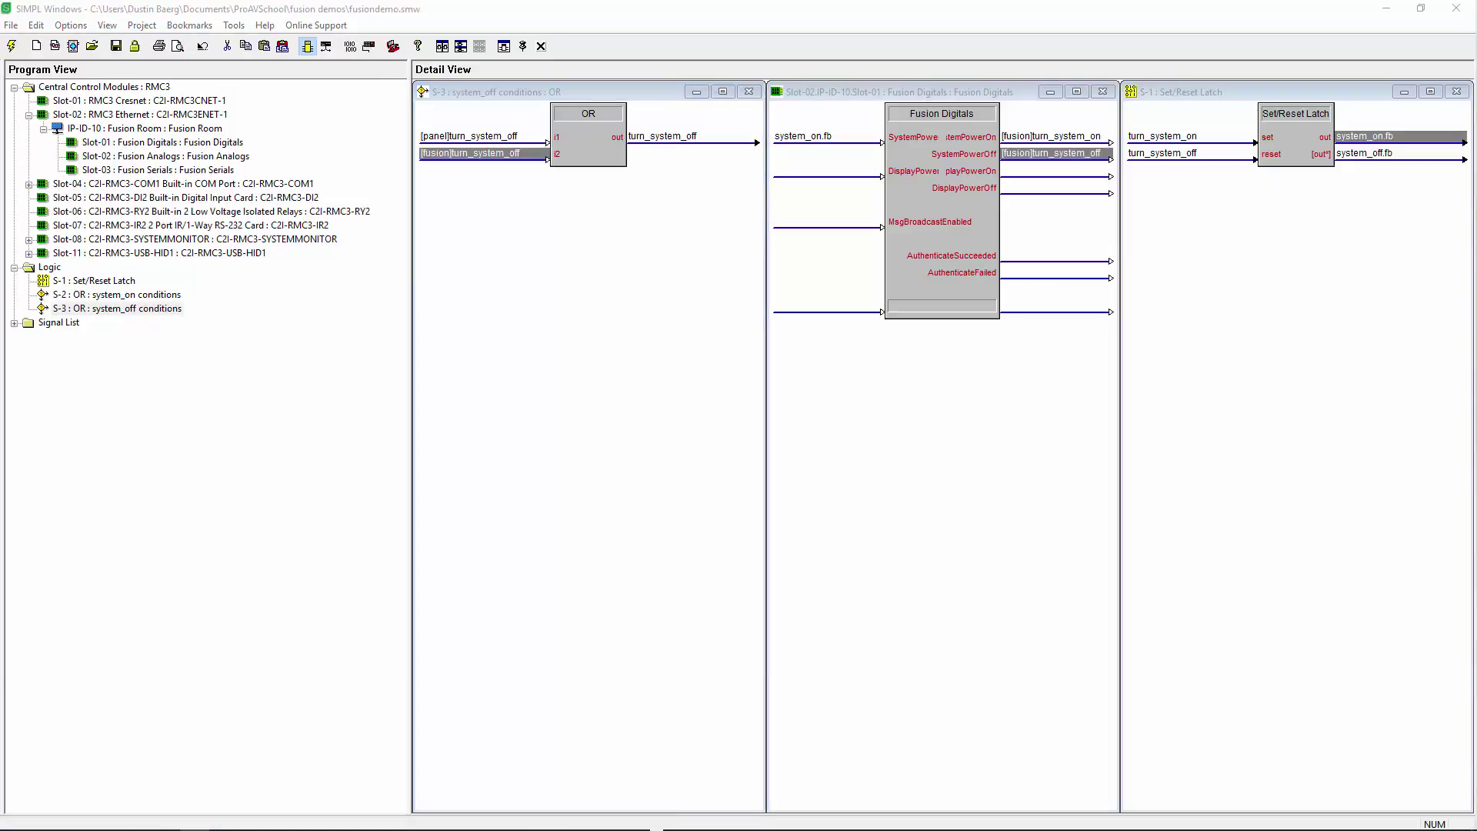
# Clear the Toolbox signal trace, refresh System Info for fusiondemo, and rearrange the debugger window
pyautogui.doubleClick(399, 312)
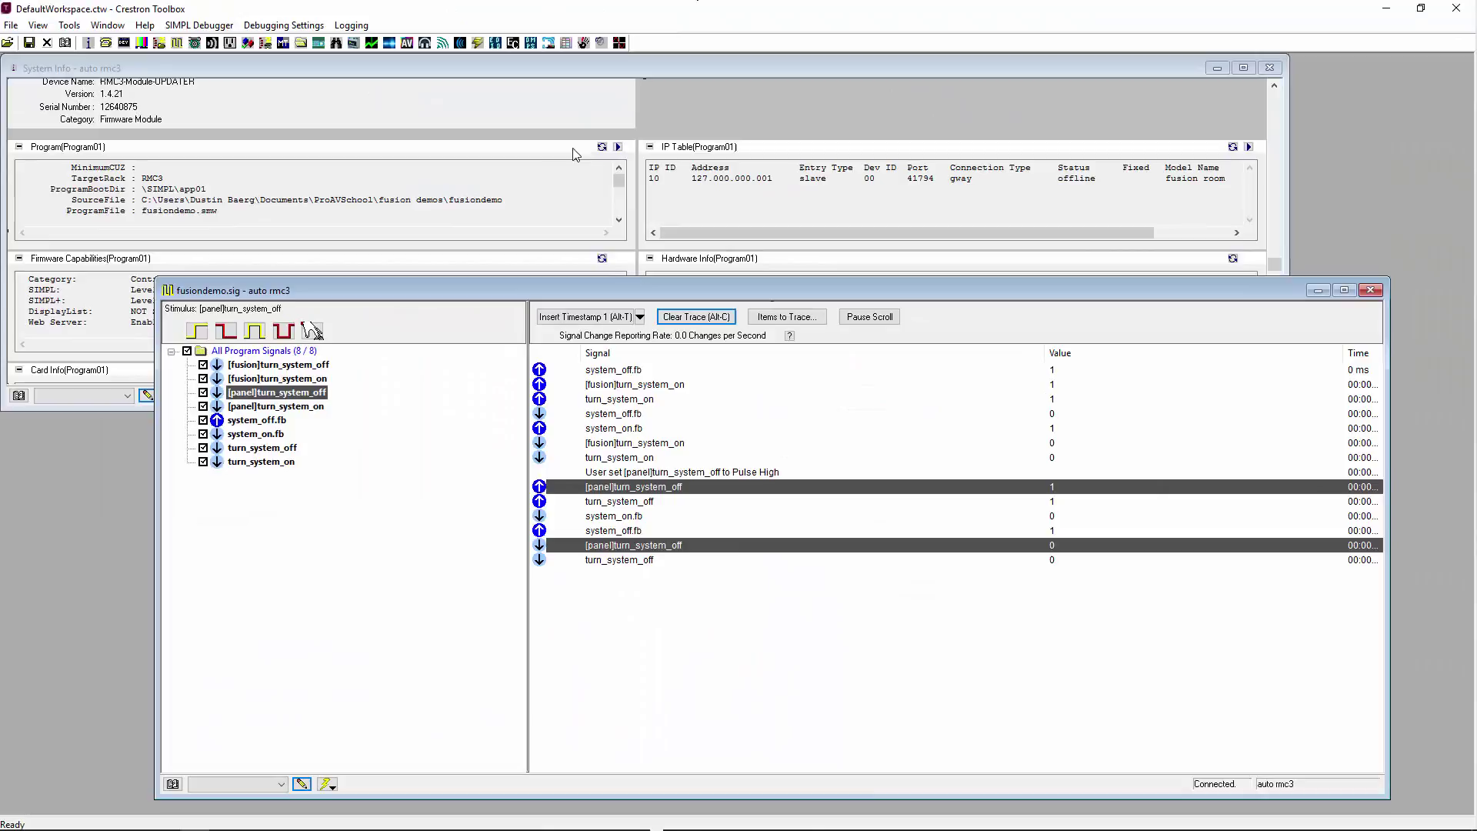
pyautogui.click(696, 316)
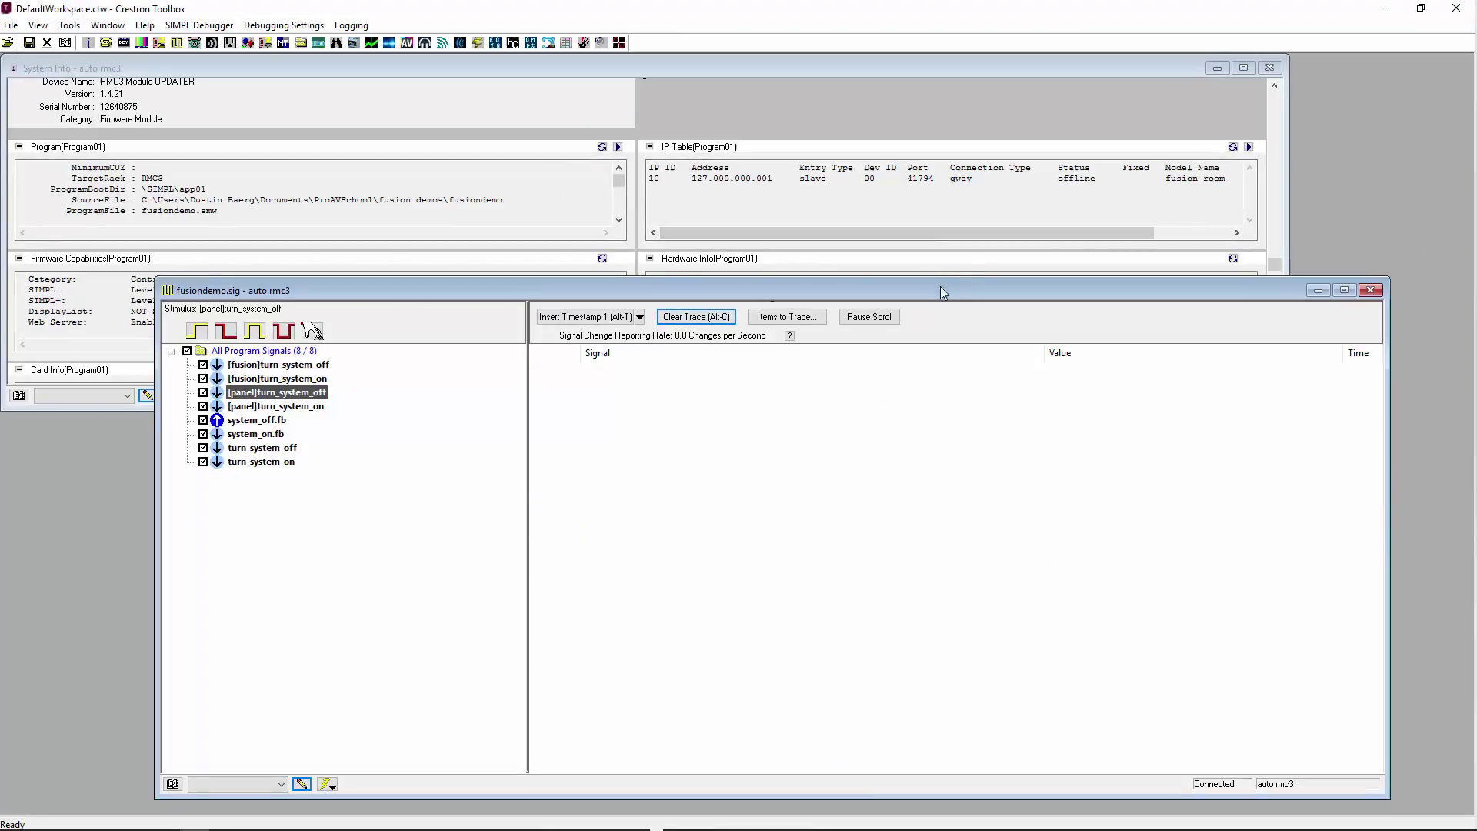
pyautogui.moveTo(966, 292); pyautogui.dragTo(992, 397)
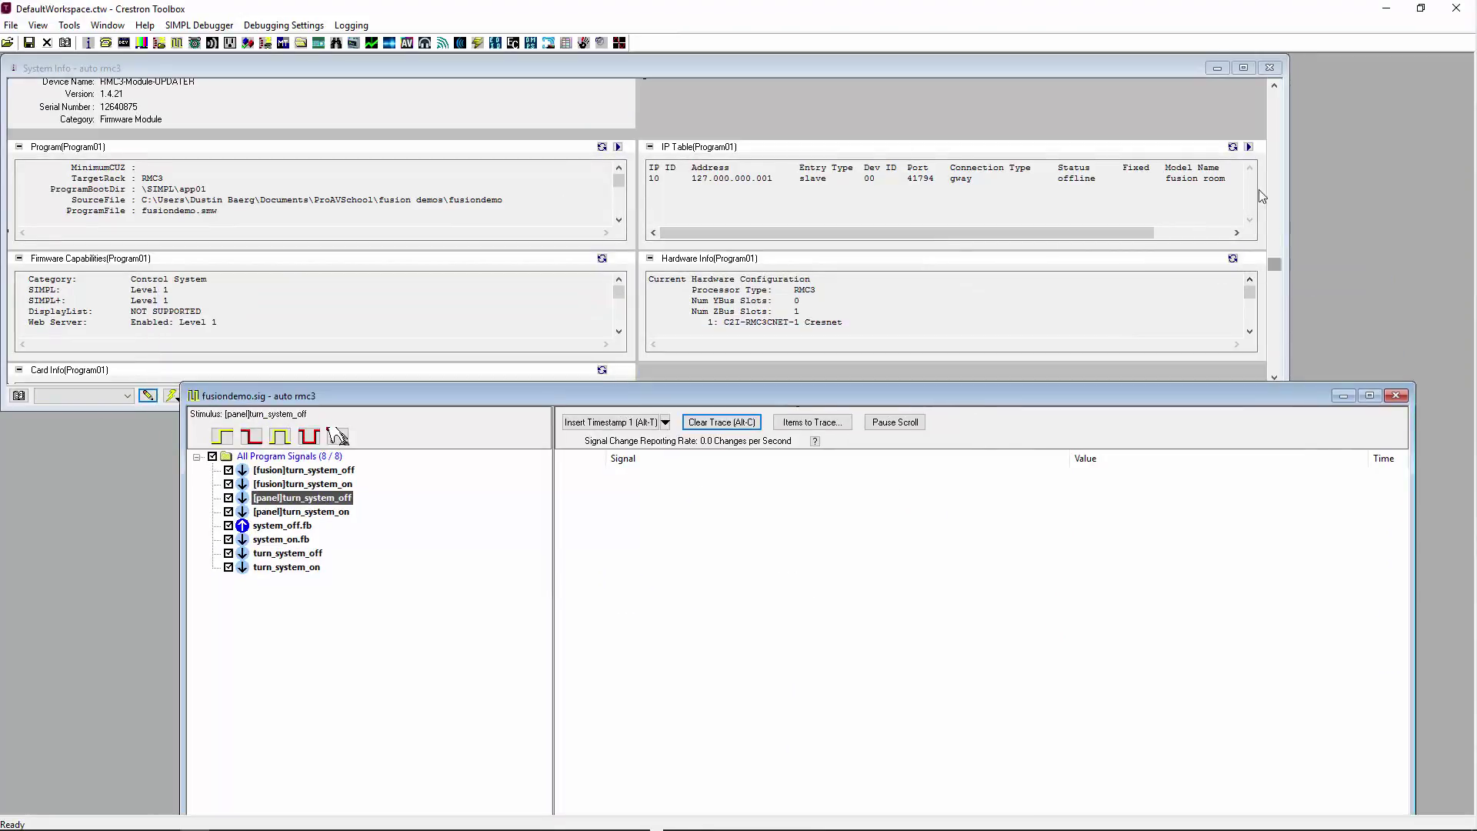
pyautogui.moveTo(1274, 264); pyautogui.dragTo(1273, 95)
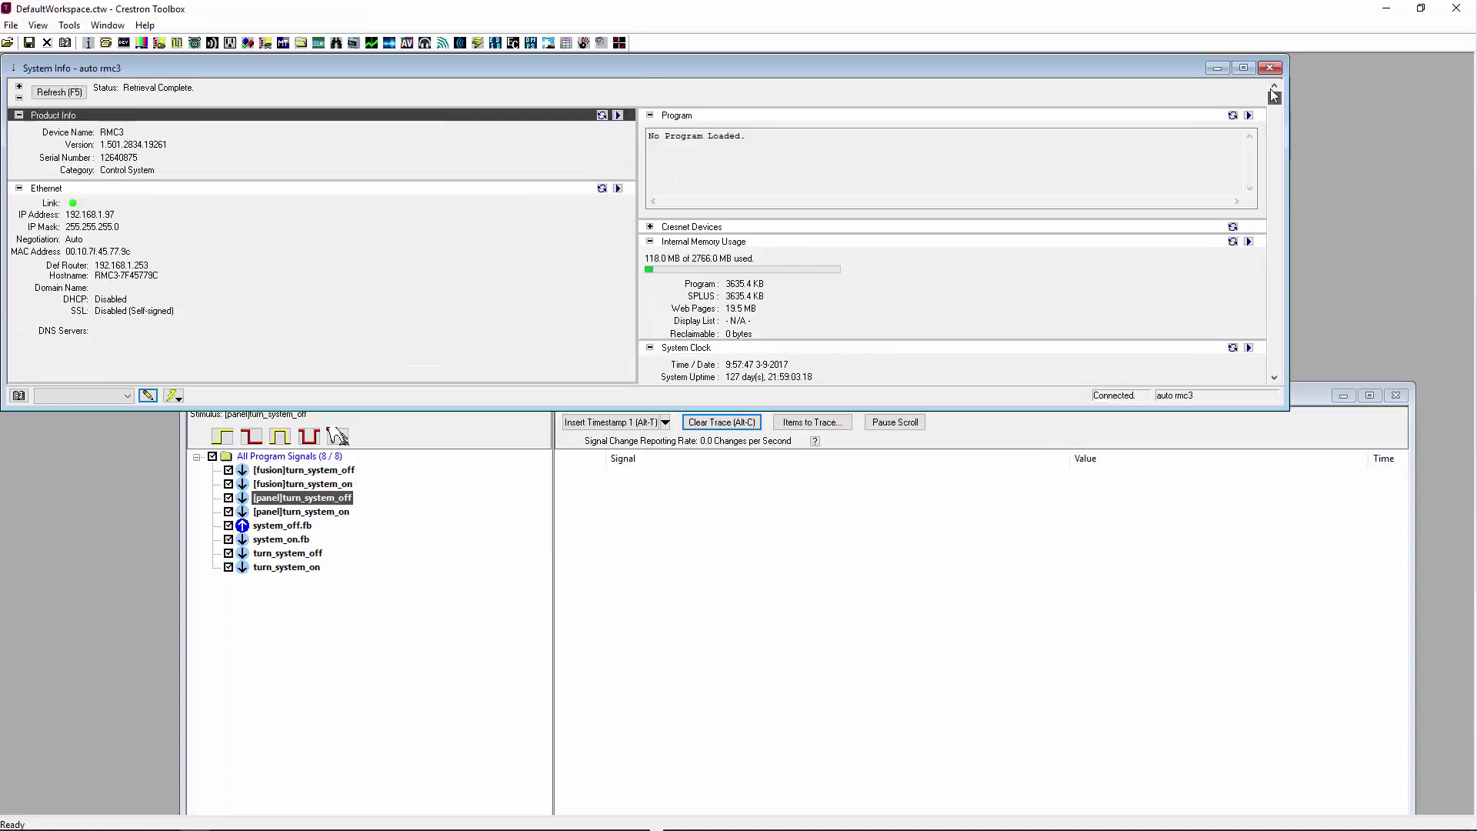
pyautogui.click(1232, 114)
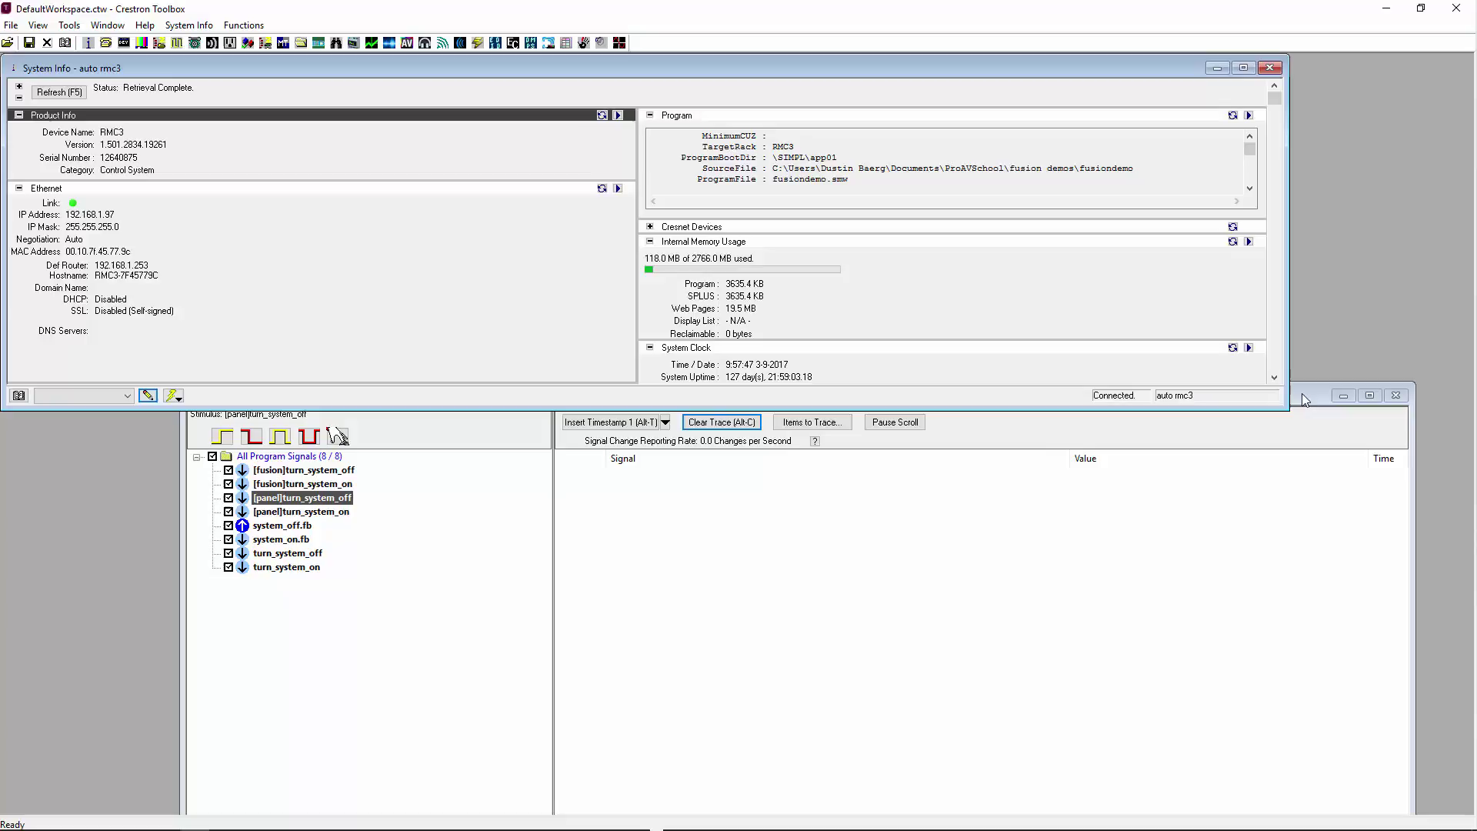
pyautogui.moveTo(1301, 393); pyautogui.dragTo(1183, 192)
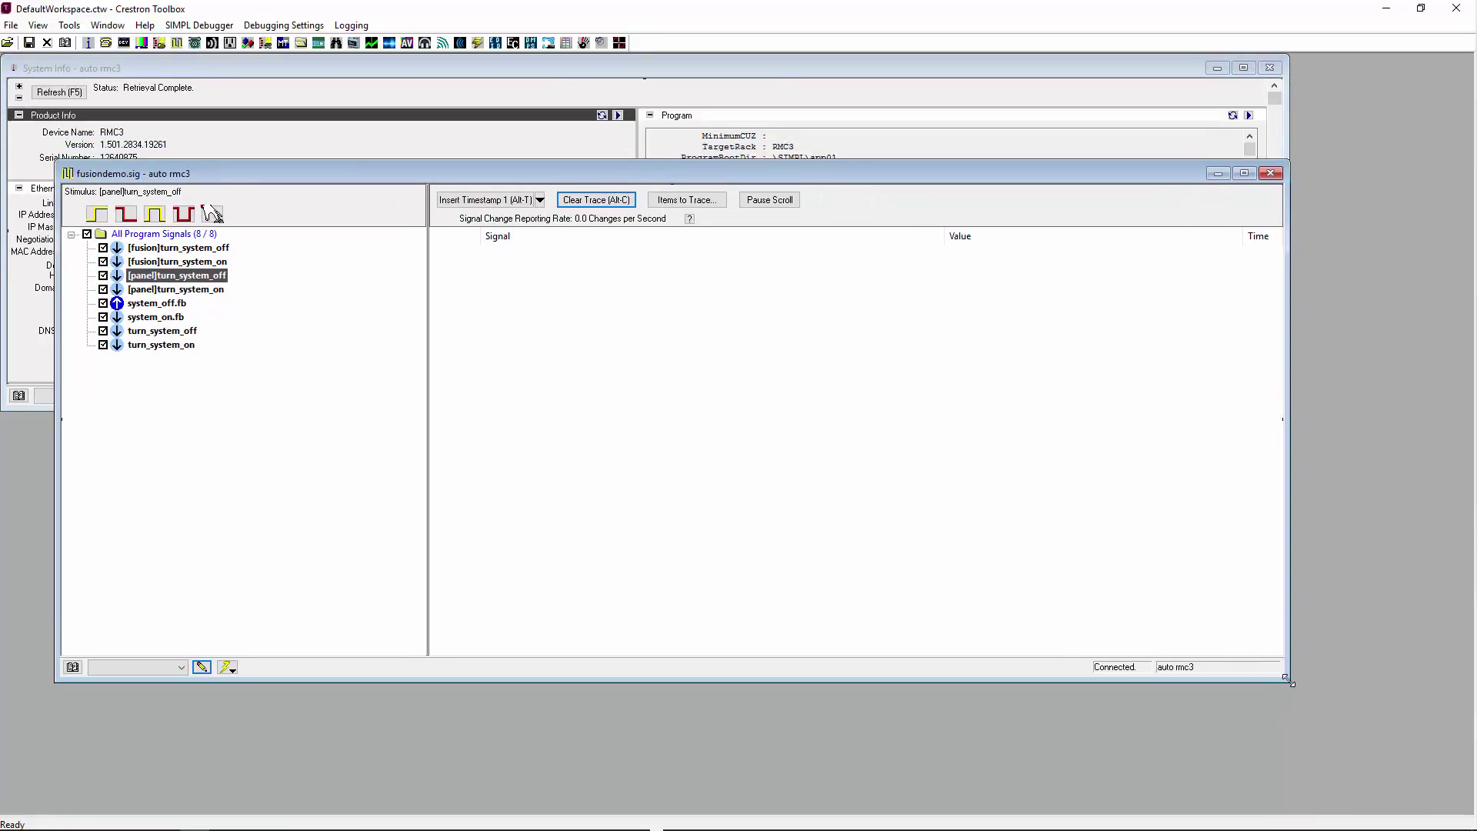
pyautogui.moveTo(1291, 681); pyautogui.dragTo(1278, 718)
# Snap Crestron Toolbox to the left half and the Fusion browser to the right half
pyautogui.doubleClick(876, 12)
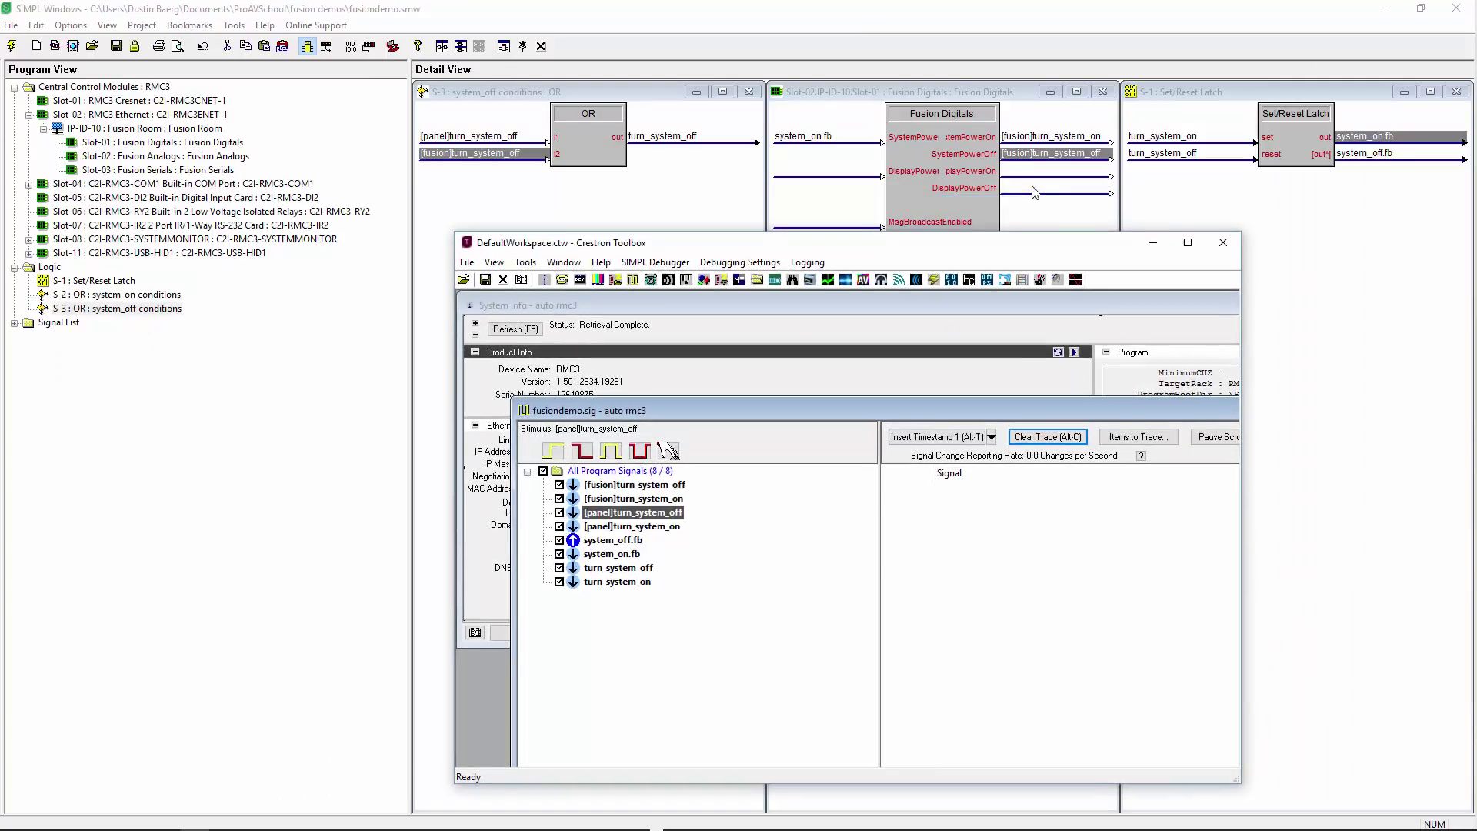
pyautogui.moveTo(905, 156); pyautogui.dragTo(1, 131)
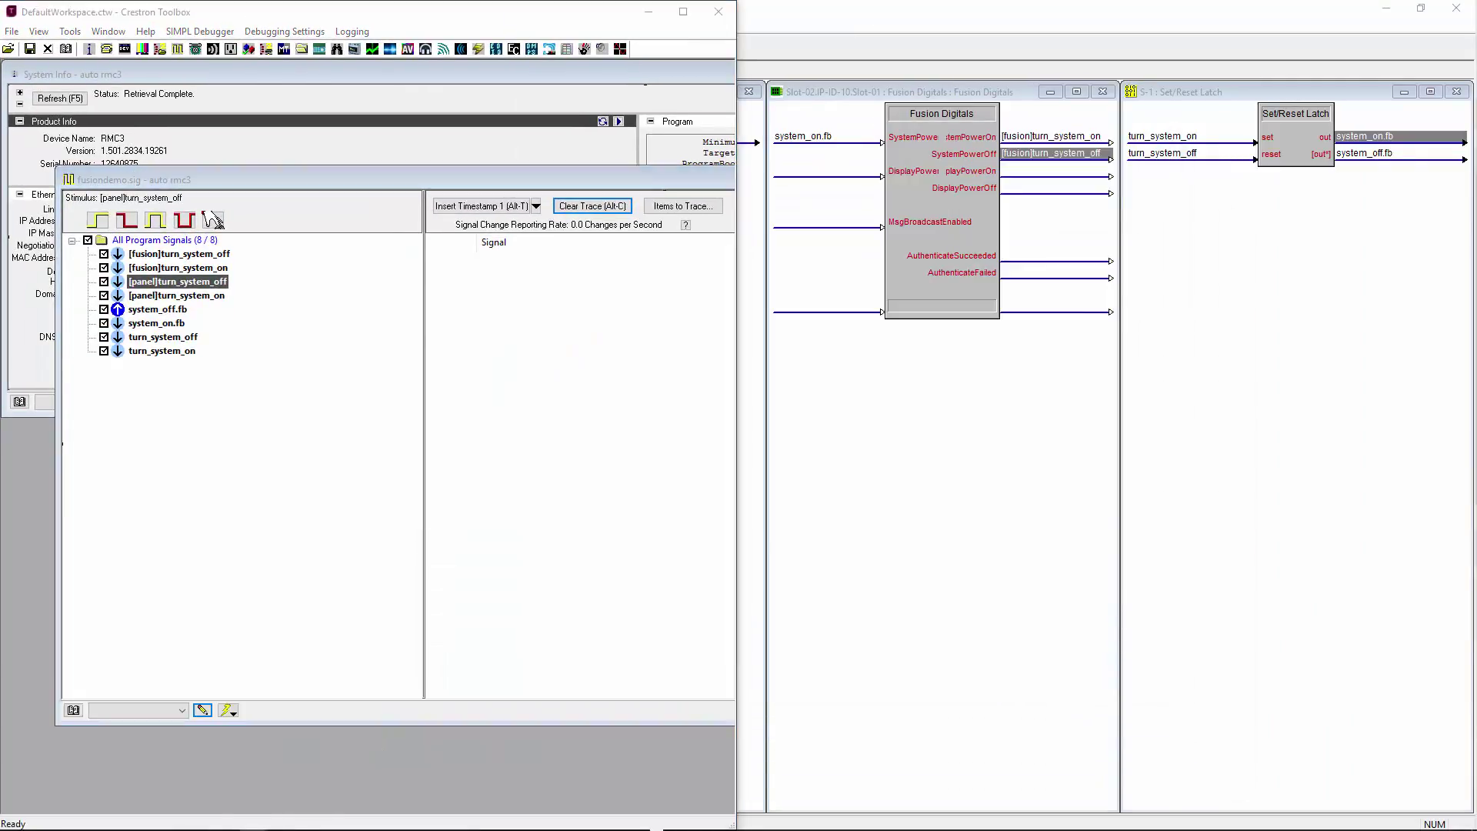
pyautogui.hotkey('alt', 'Tab')
pyautogui.press('super+Right')
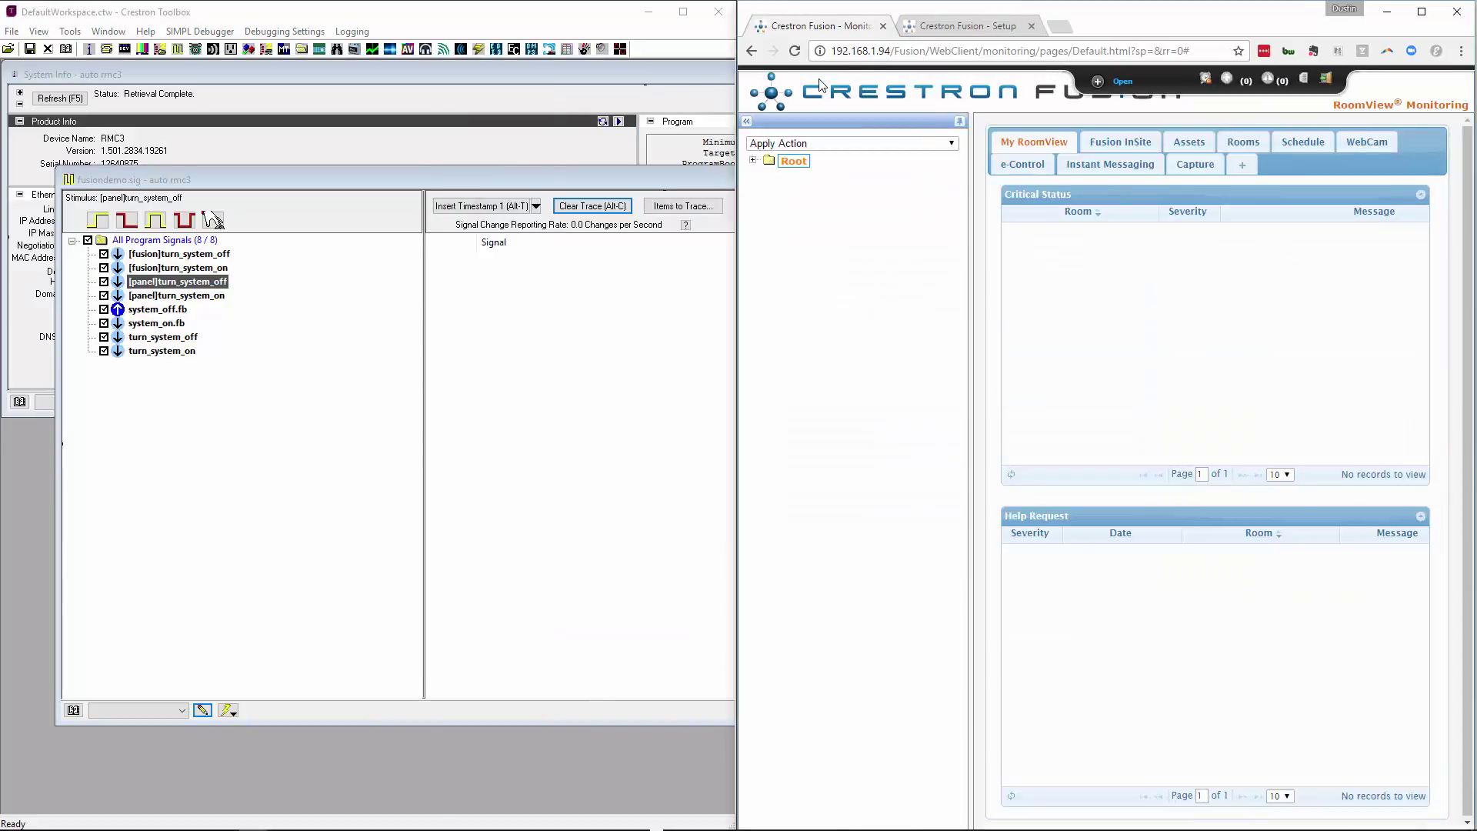
# Load the Fusion WebClient address in a test tab, then close that tab
pyautogui.doubleClick(971, 52)
pyautogui.click(968, 51)
pyautogui.moveTo(832, 51); pyautogui.dragTo(976, 50)
pyautogui.click(981, 48)
pyautogui.moveTo(846, 65); pyautogui.dragTo(827, 65)
pyautogui.hotkey('ctrl', 'c')
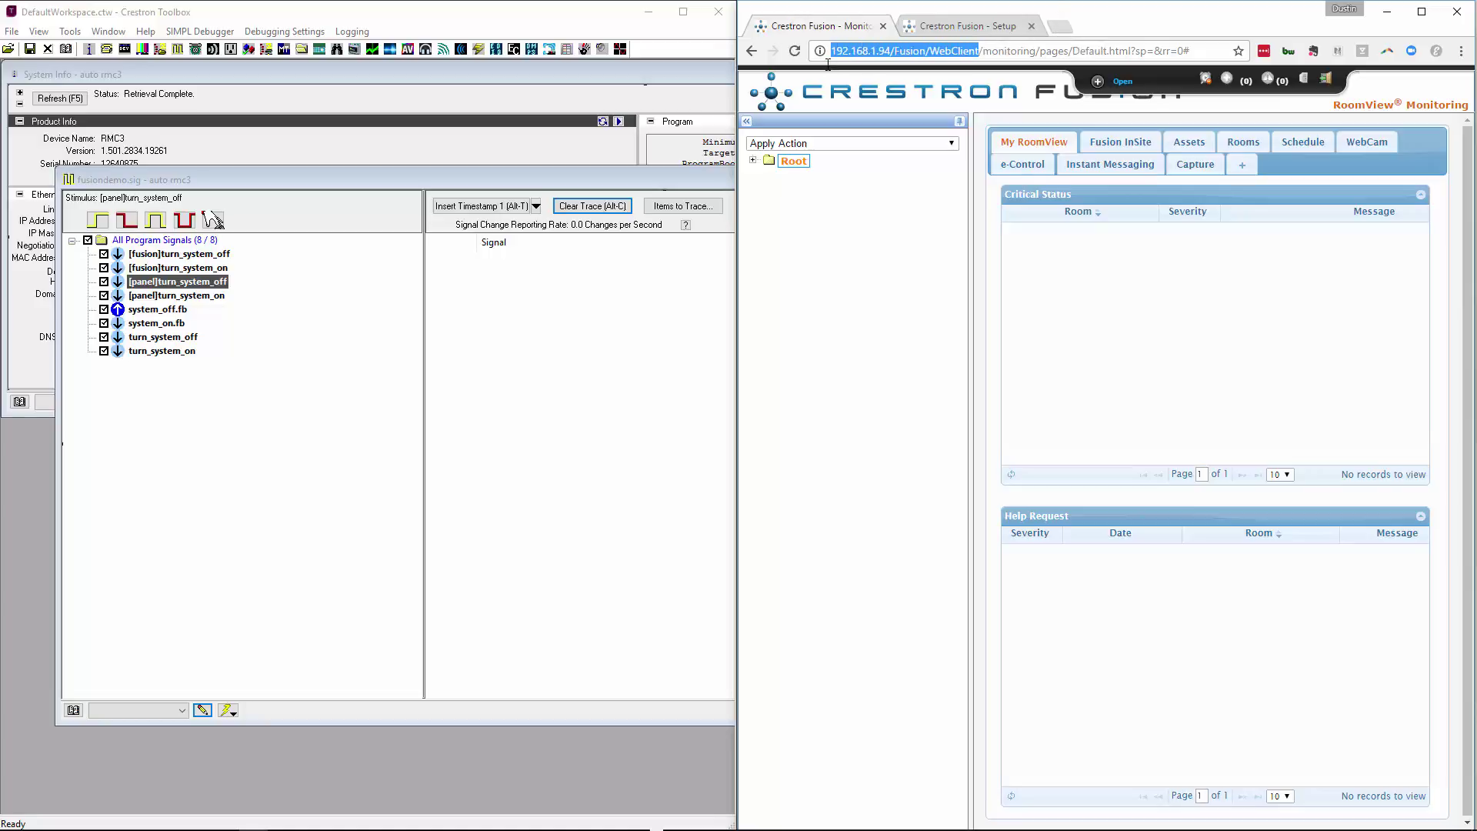
pyautogui.click(1057, 27)
pyautogui.hotkey('ctrl', 'v')
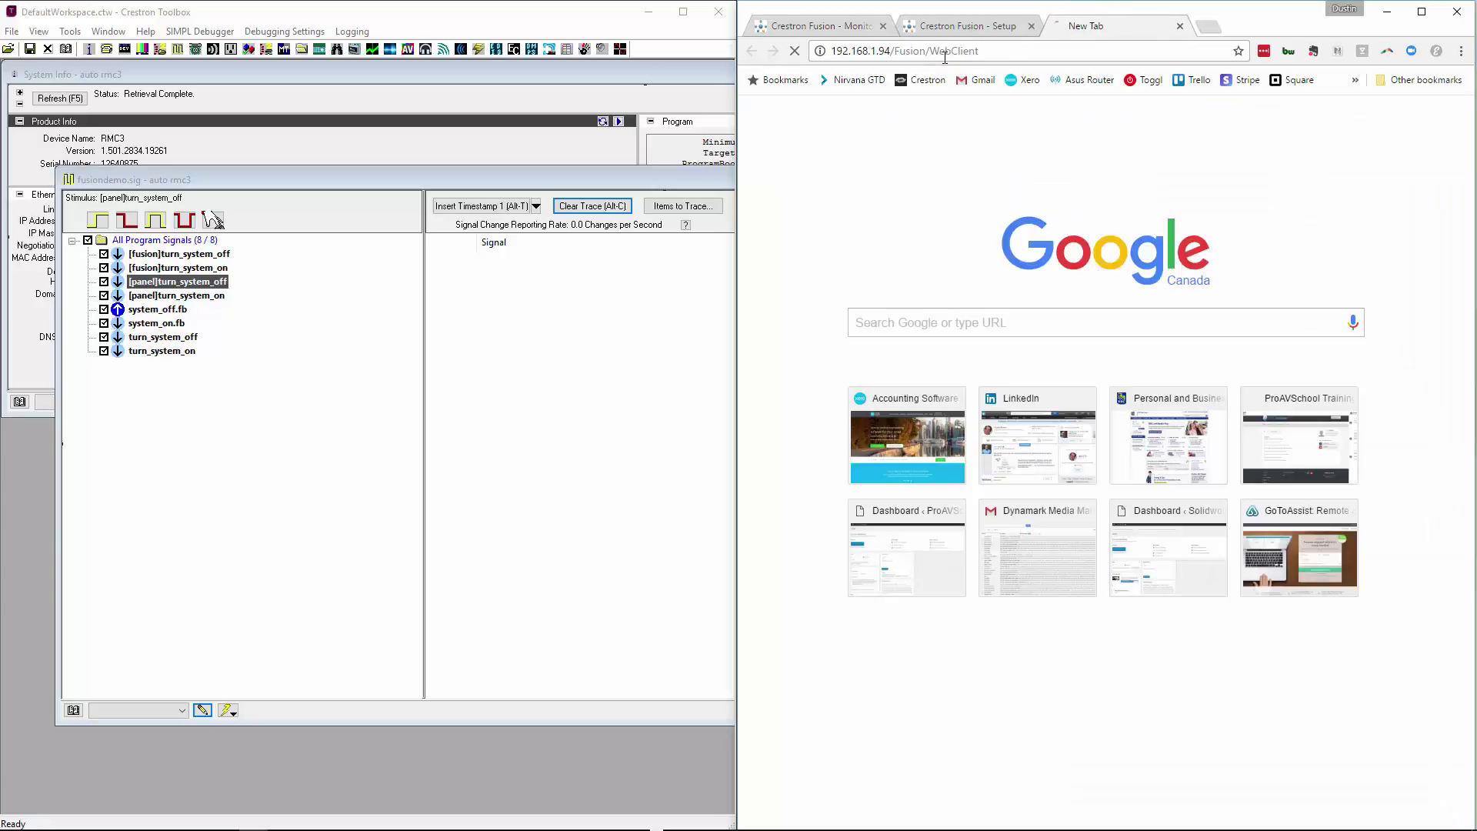
pyautogui.press('Return')
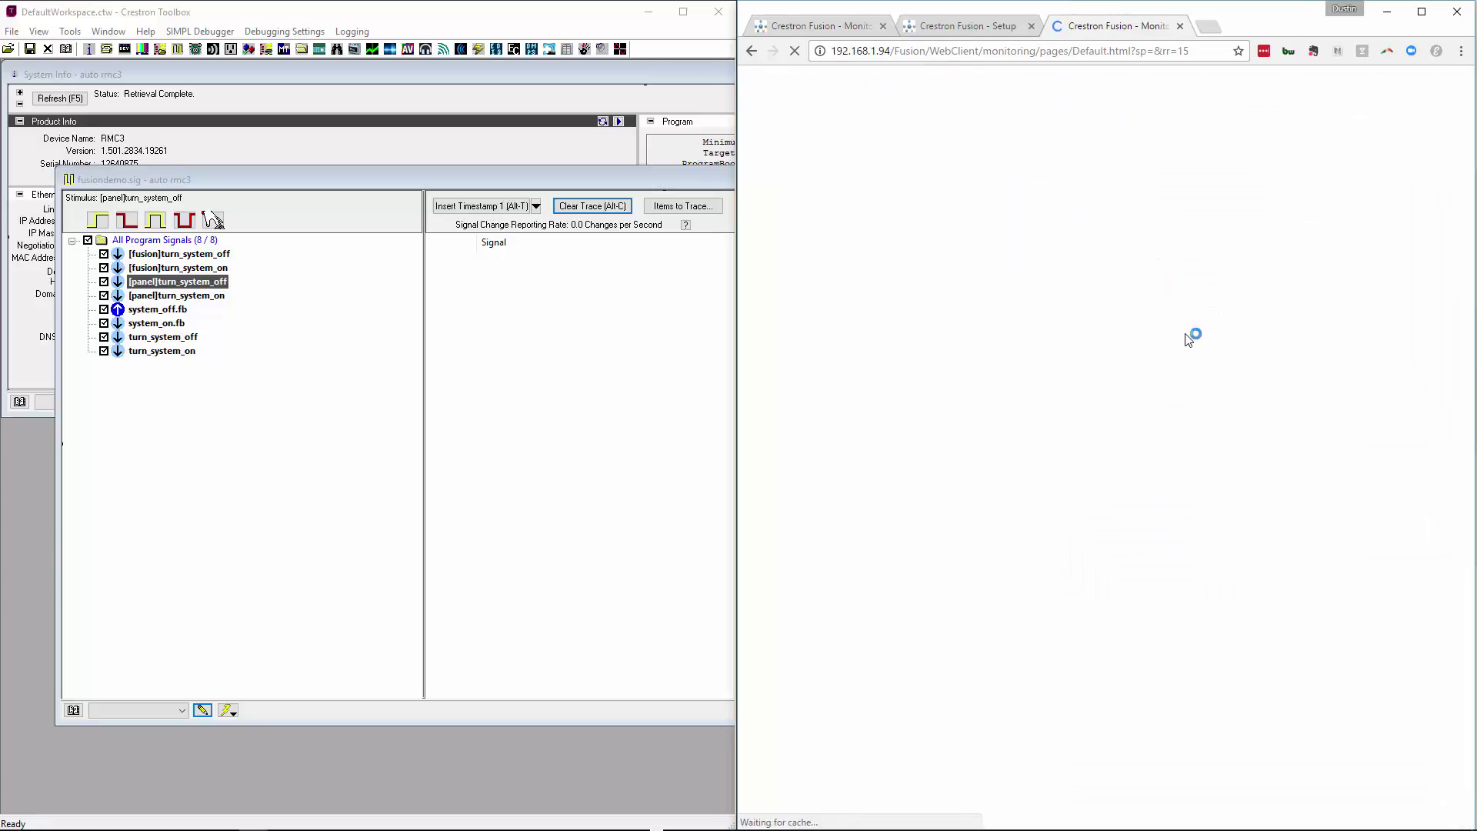
pyautogui.click(1181, 30)
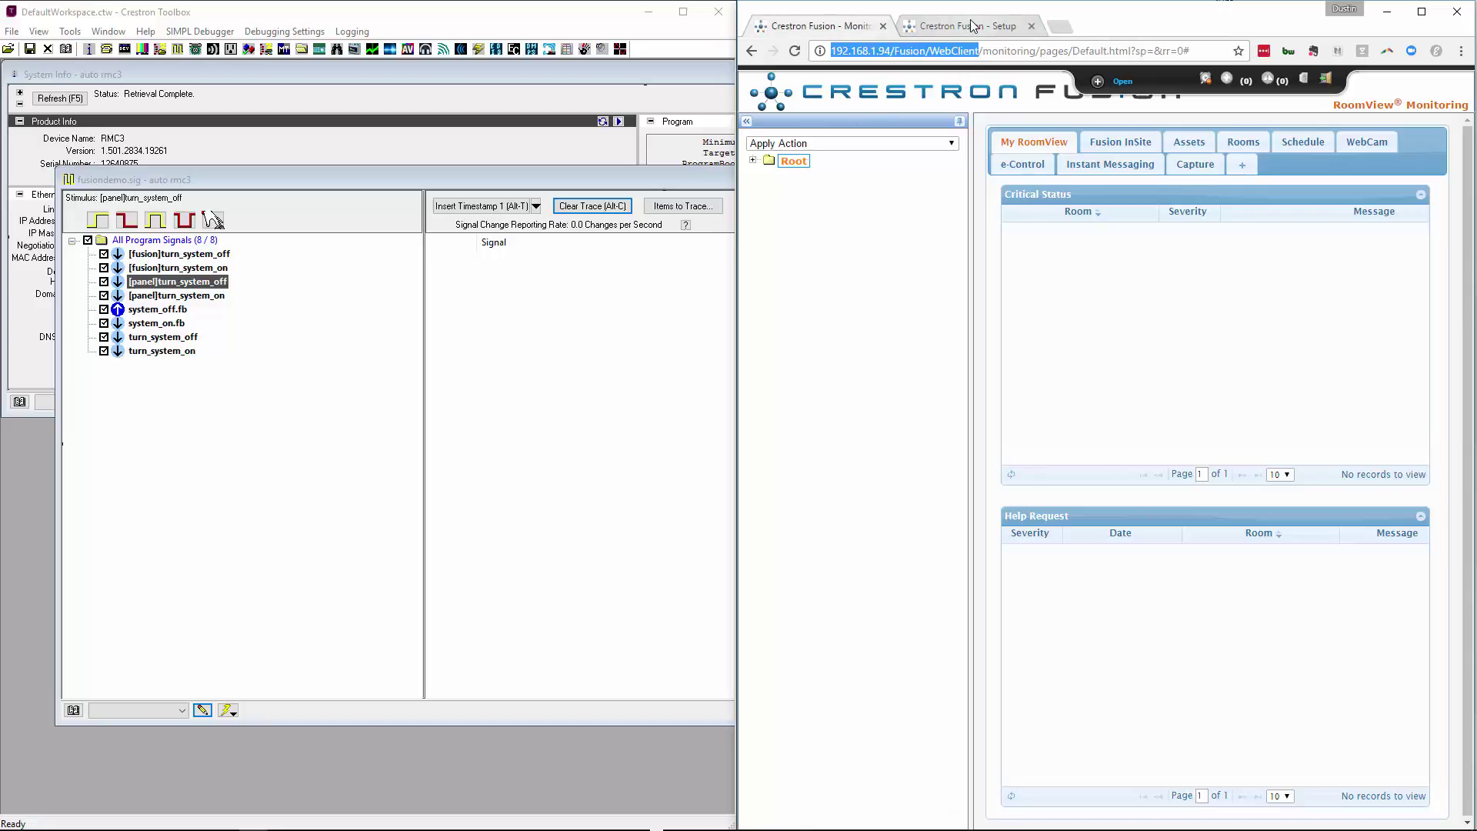
# Toggle the Fusion navigation panel open and closed, and maximize the browser window
pyautogui.click(1121, 83)
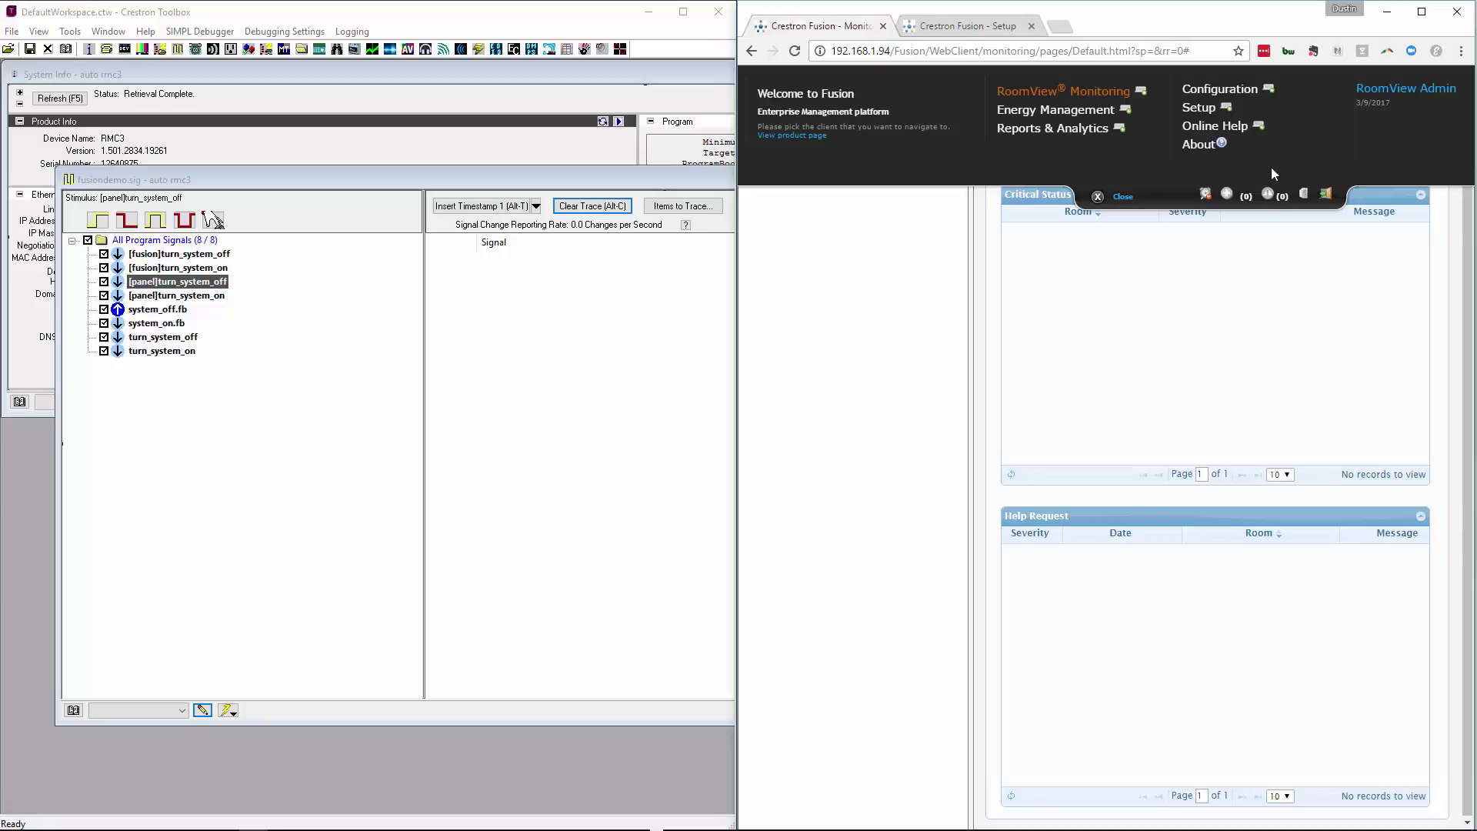
pyautogui.click(1117, 196)
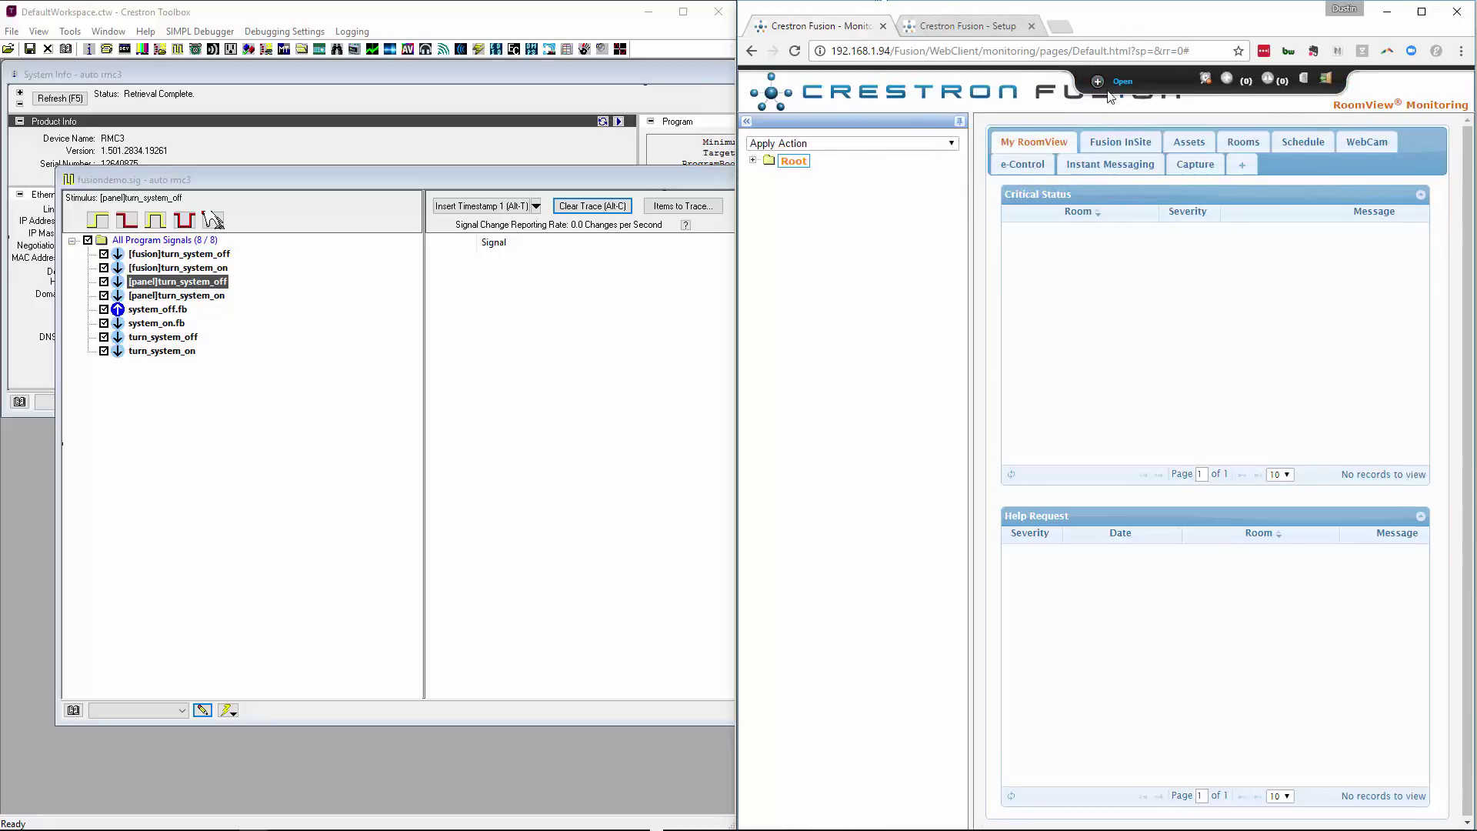
pyautogui.doubleClick(1131, 17)
pyautogui.click(197, 12)
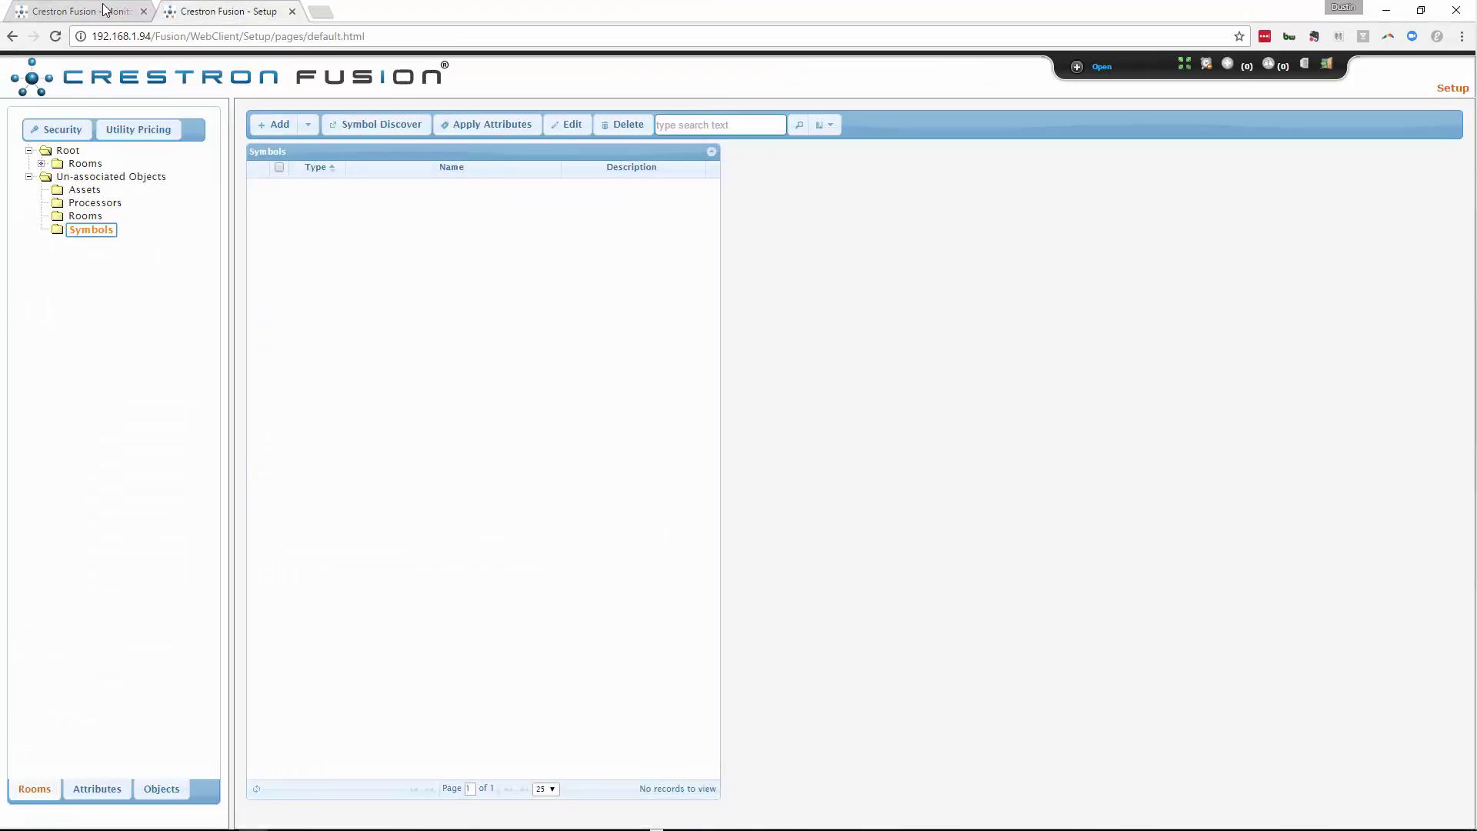
pyautogui.hotkey('ctrl', 'pageup')
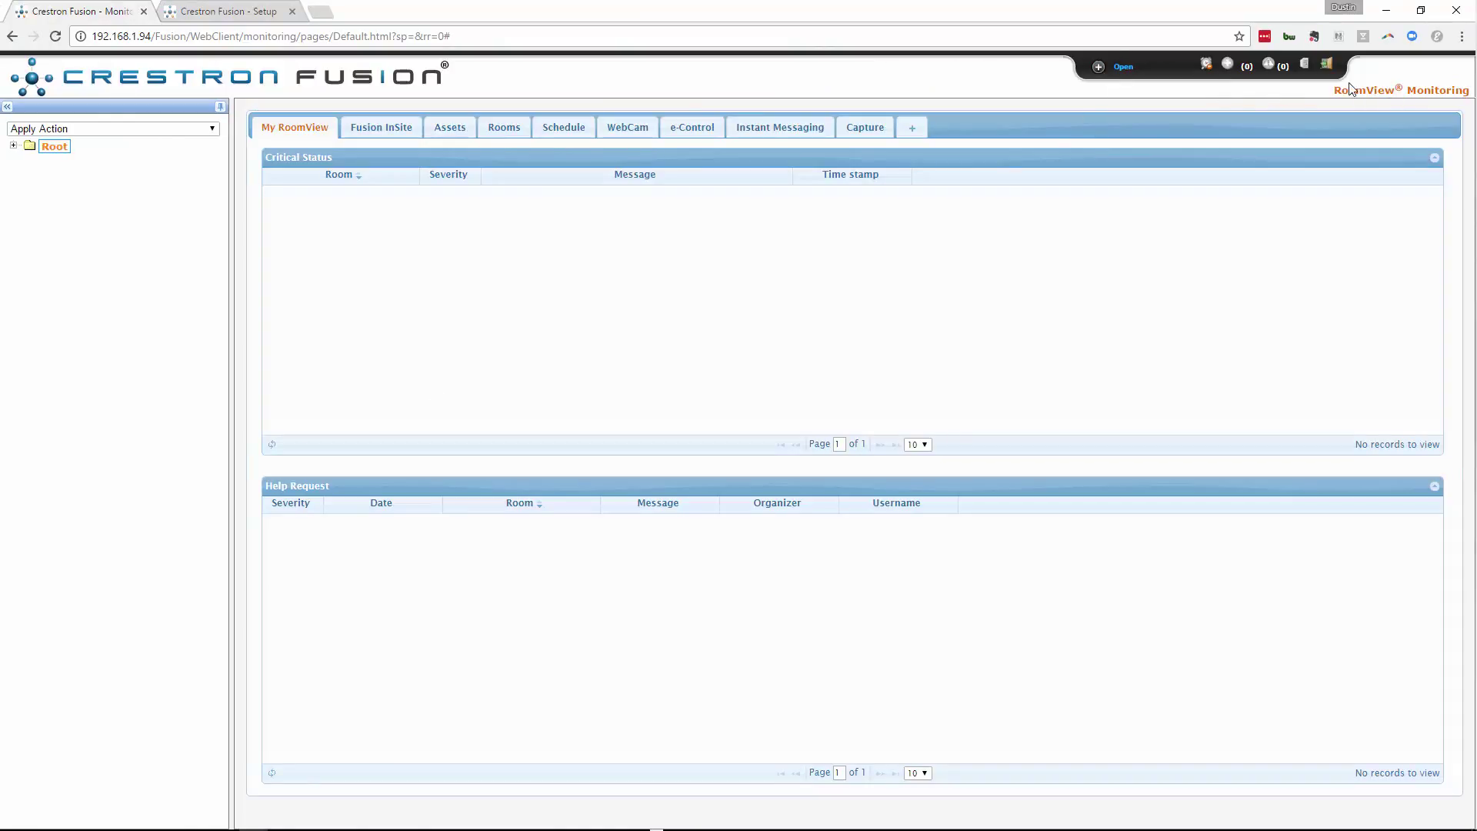
pyautogui.hotkey('ctrl', 'pagedown')
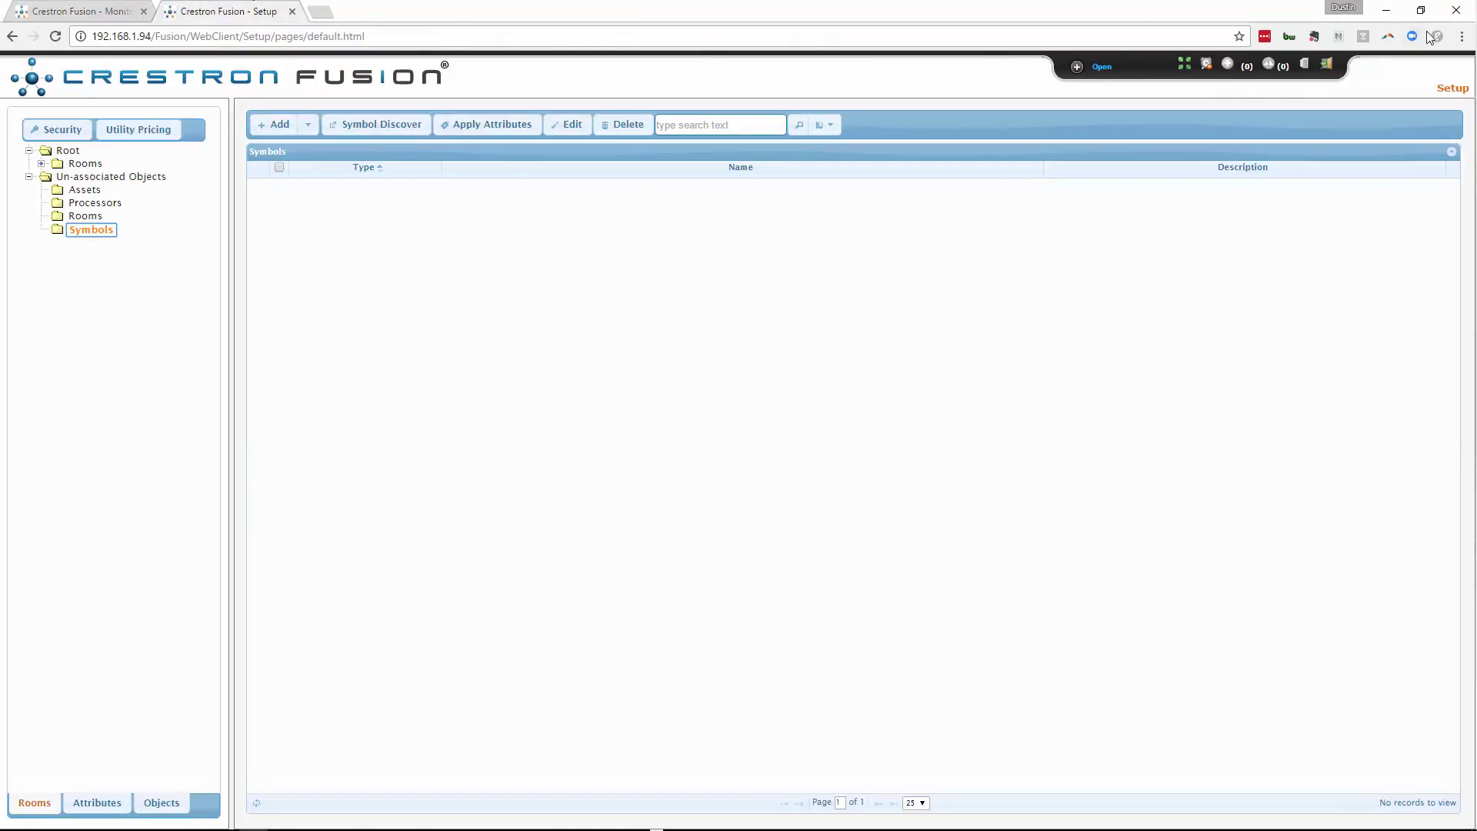
pyautogui.hotkey('ctrl', 'pageup')
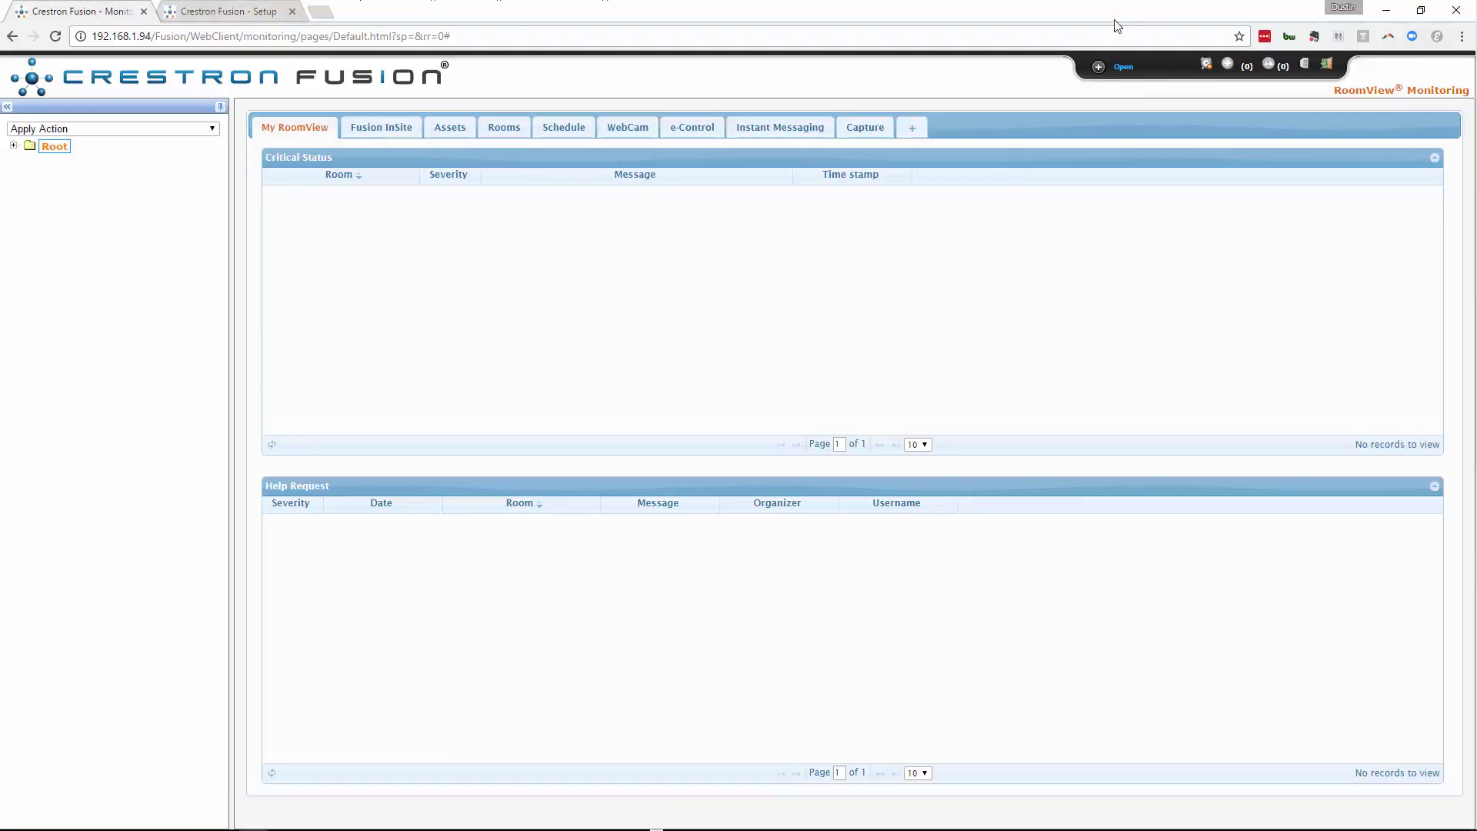
pyautogui.click(1121, 69)
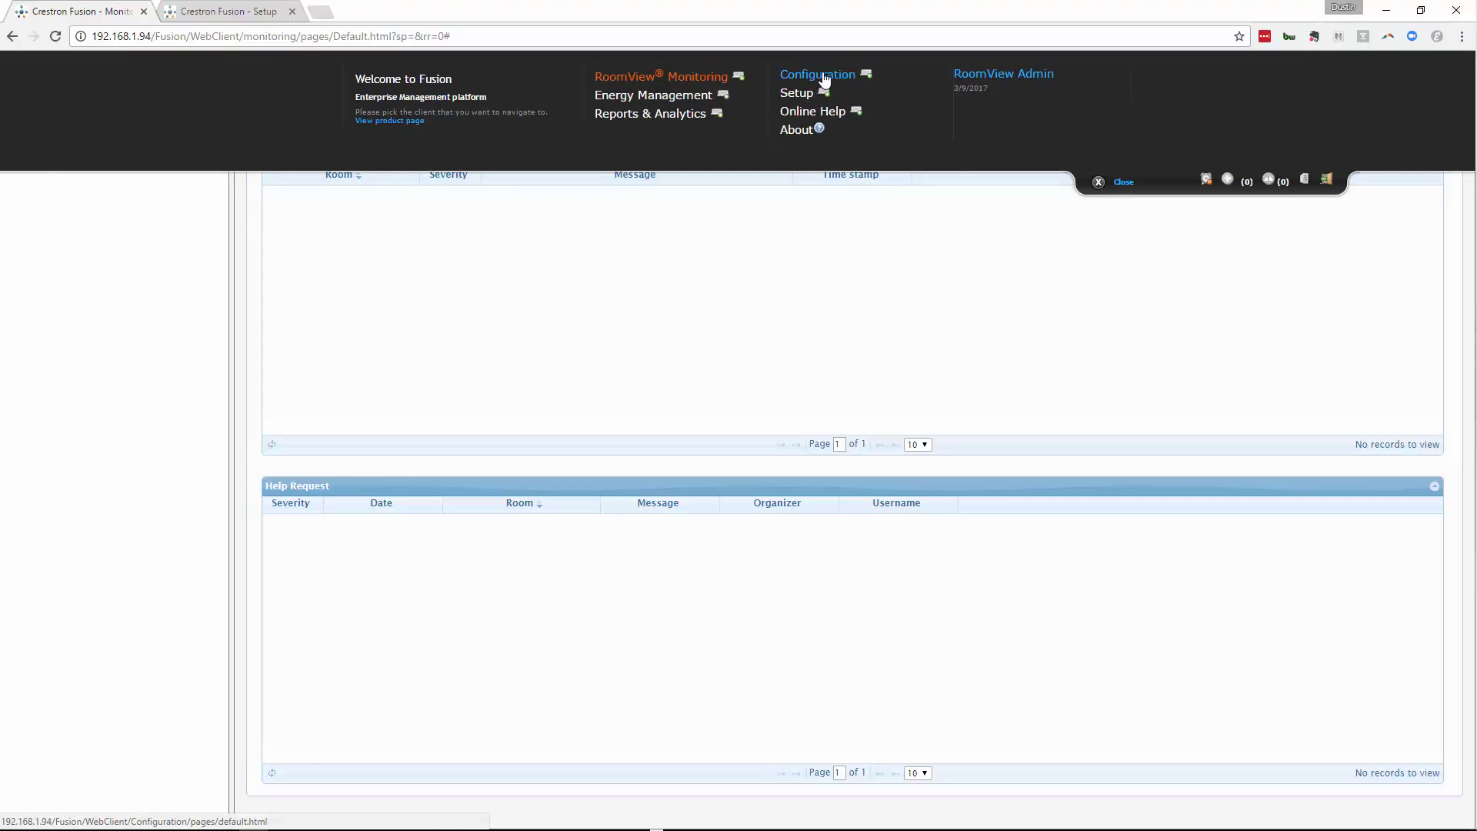
pyautogui.middleClick(818, 77)
pyautogui.click(292, 12)
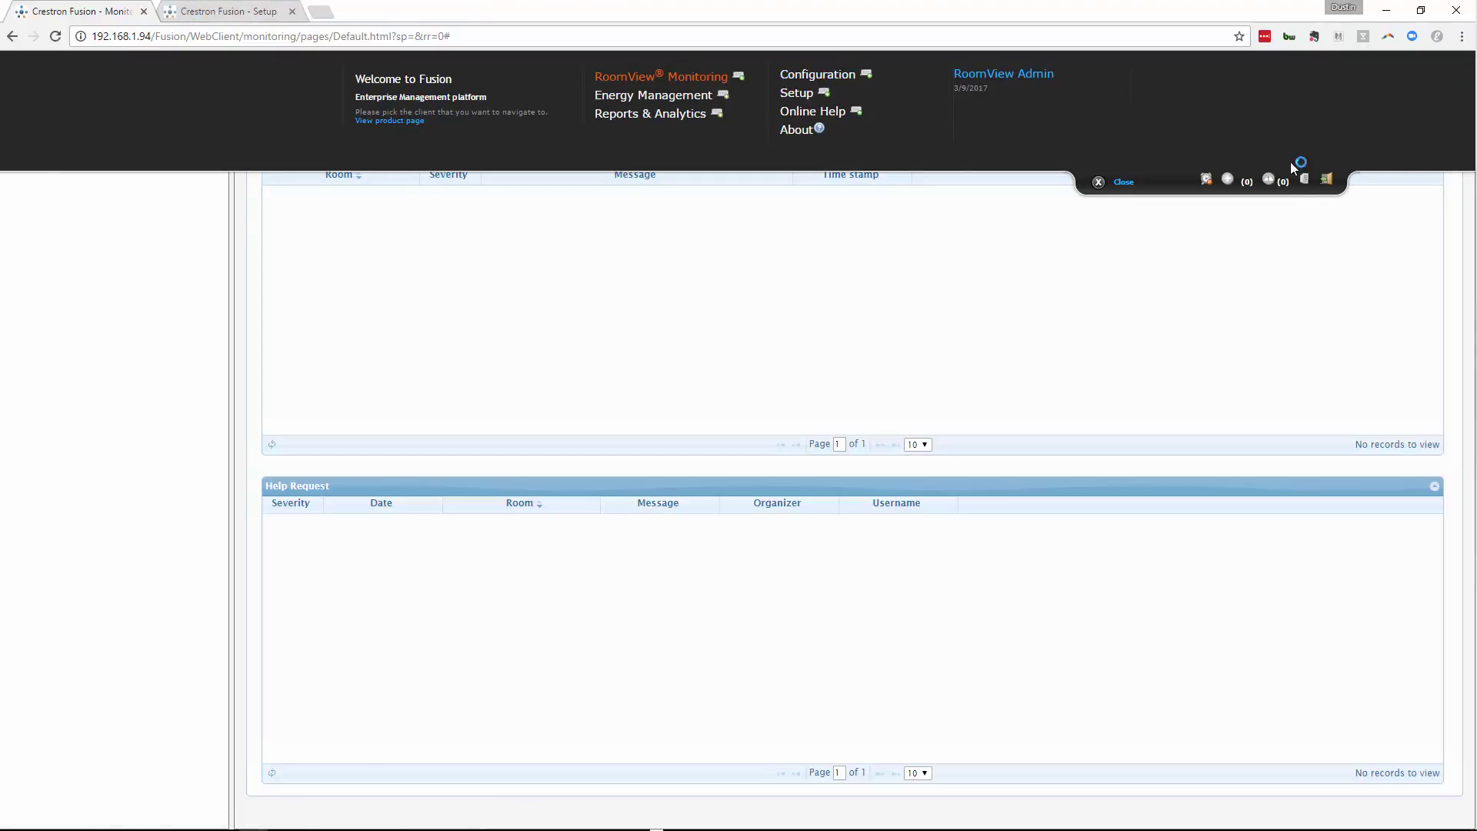
pyautogui.click(1120, 182)
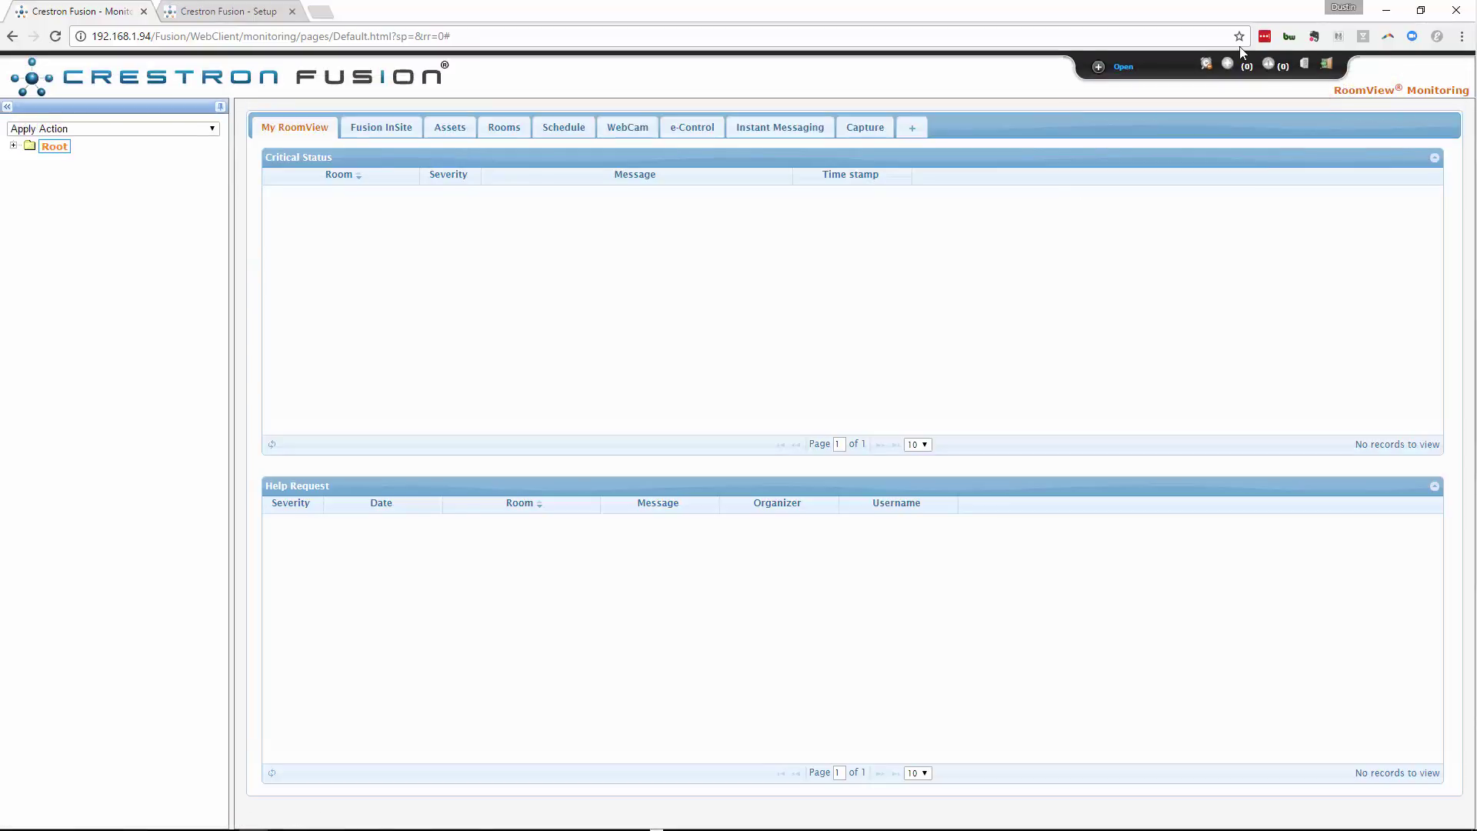
# Go to the Fusion Setup page and close the Symbol Discover error dialog
pyautogui.click(218, 9)
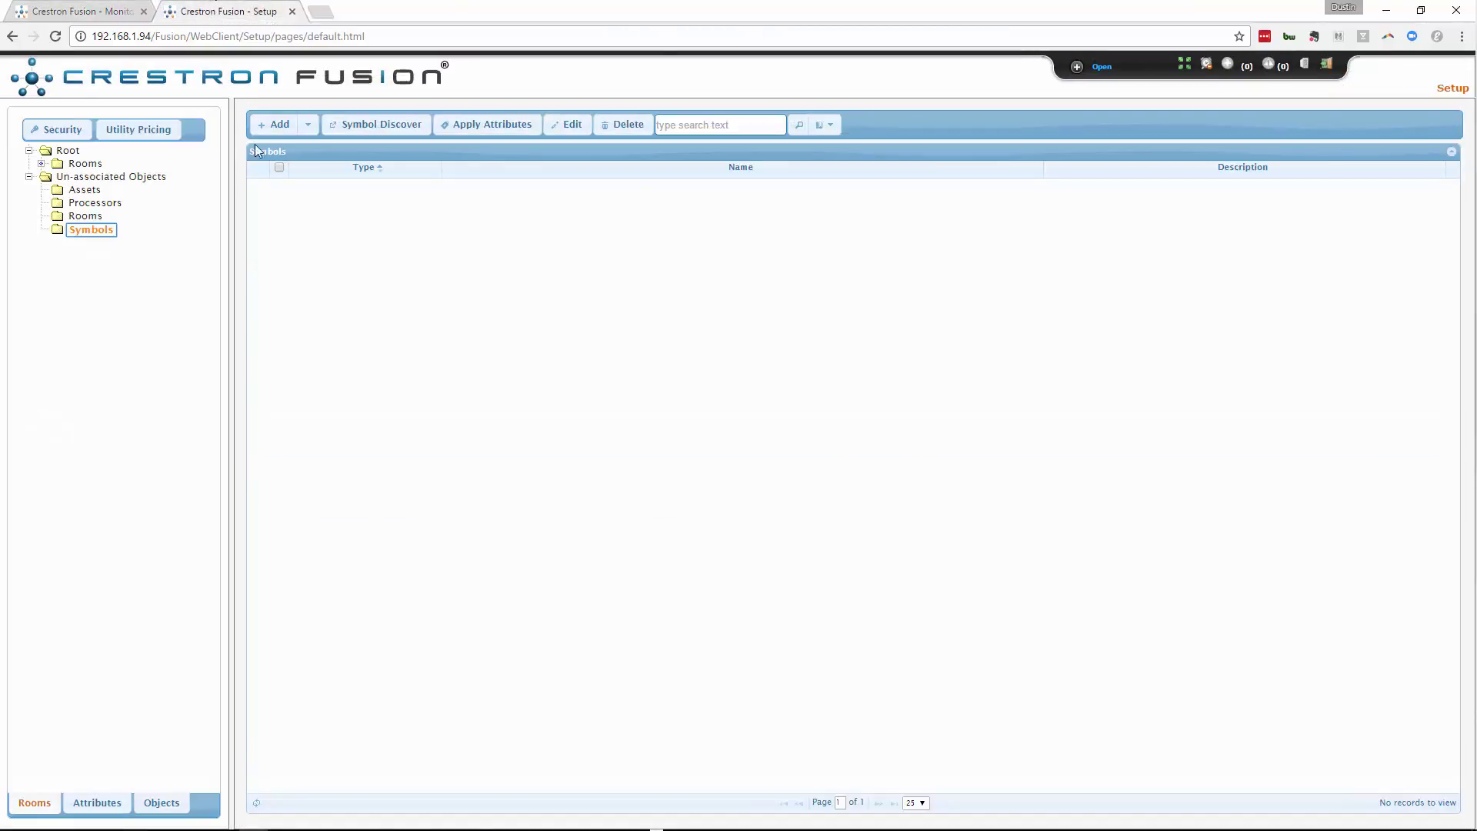
pyautogui.click(376, 130)
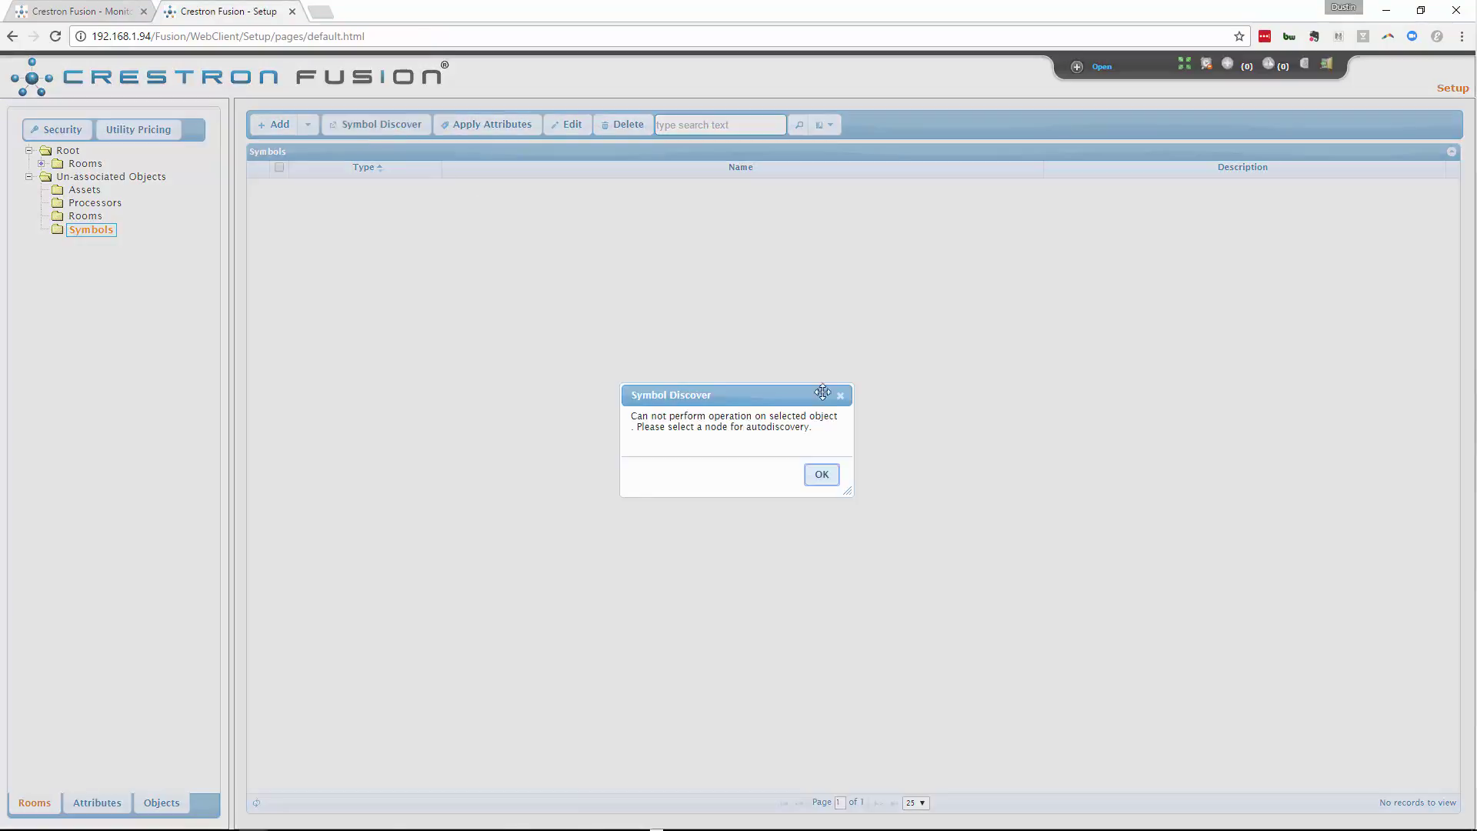
pyautogui.click(821, 473)
pyautogui.click(367, 131)
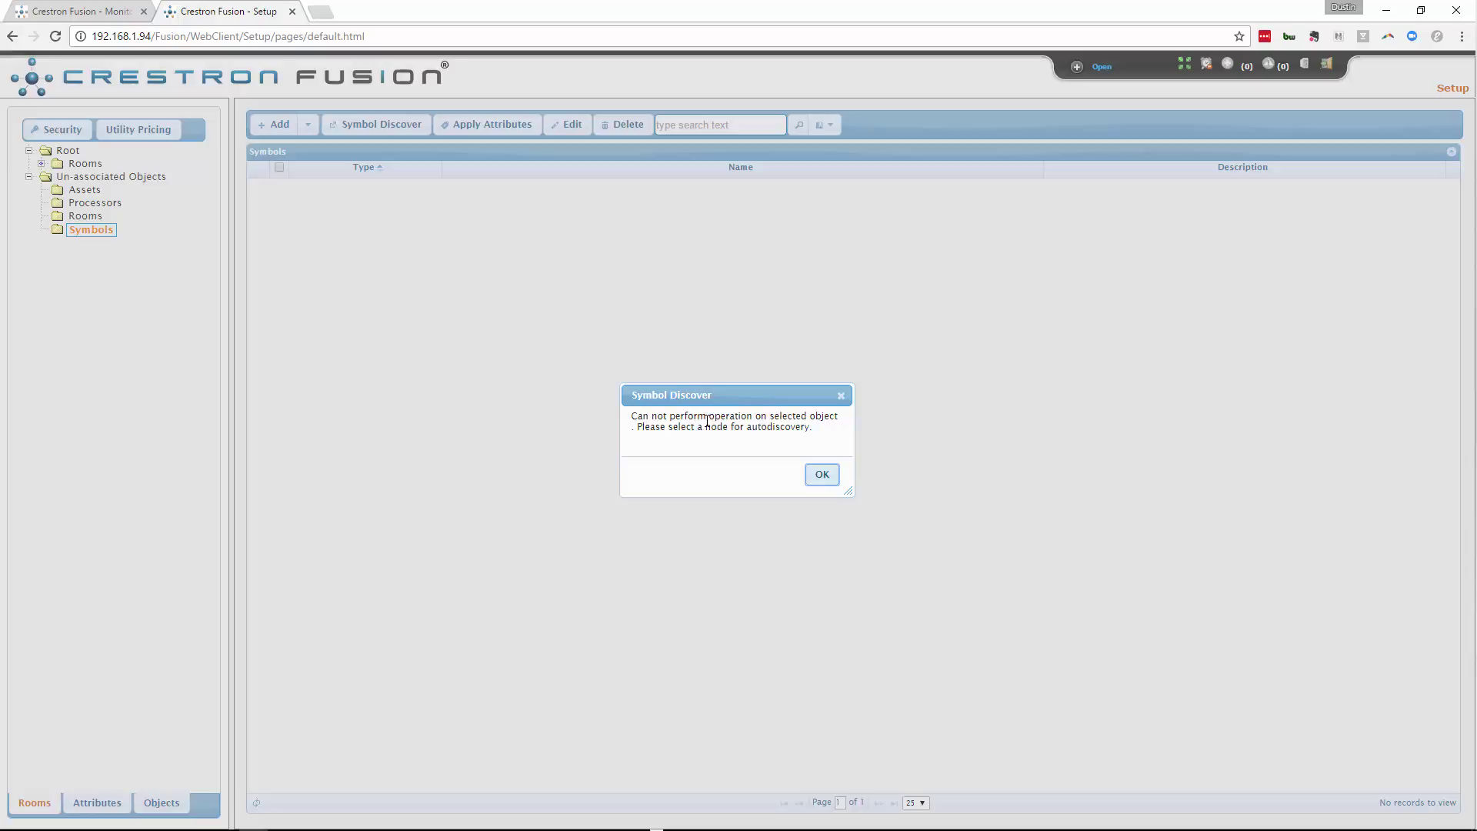
pyautogui.moveTo(676, 417); pyautogui.dragTo(769, 425)
pyautogui.click(788, 419)
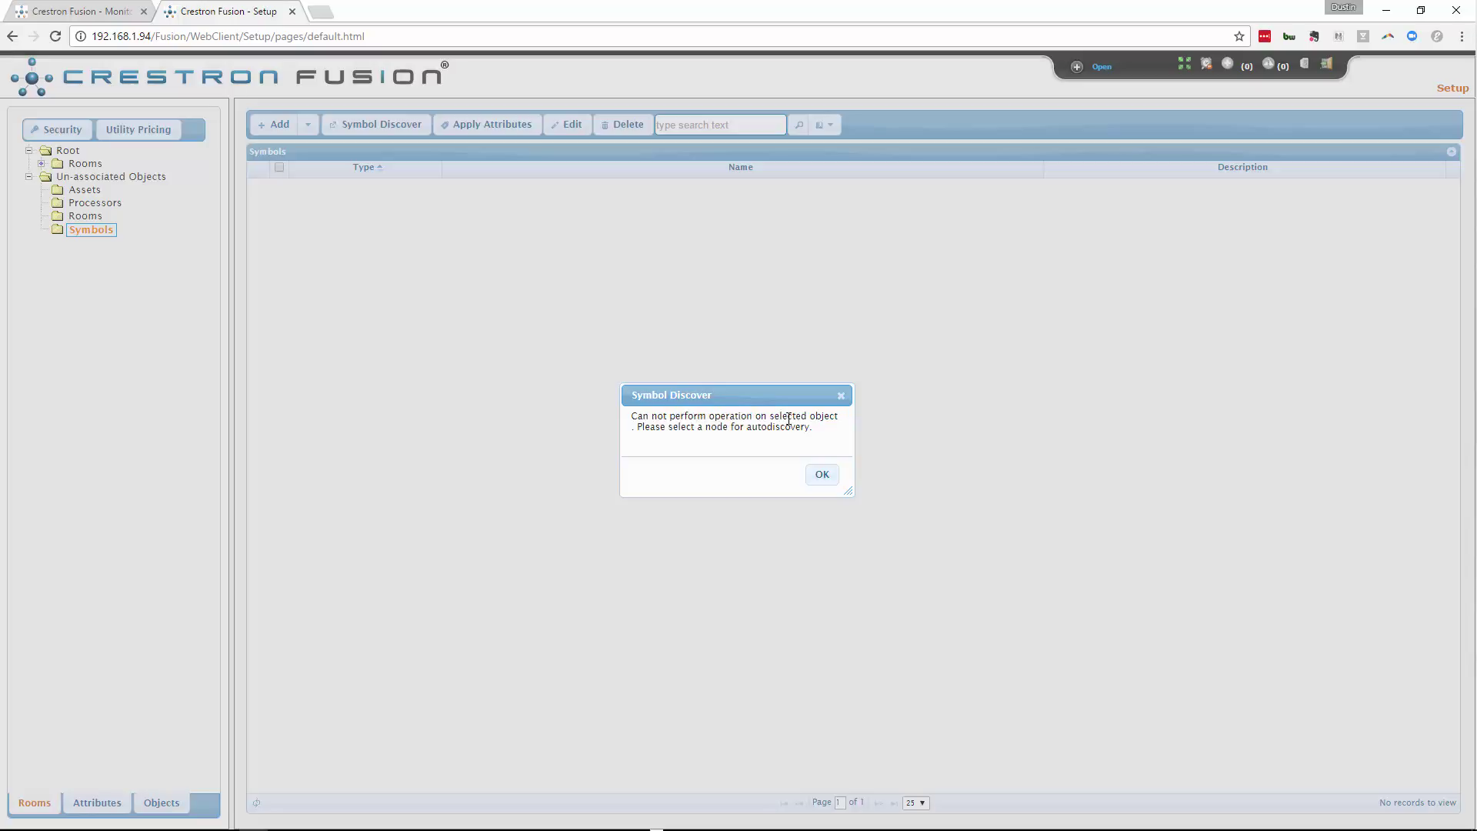
pyautogui.click(822, 473)
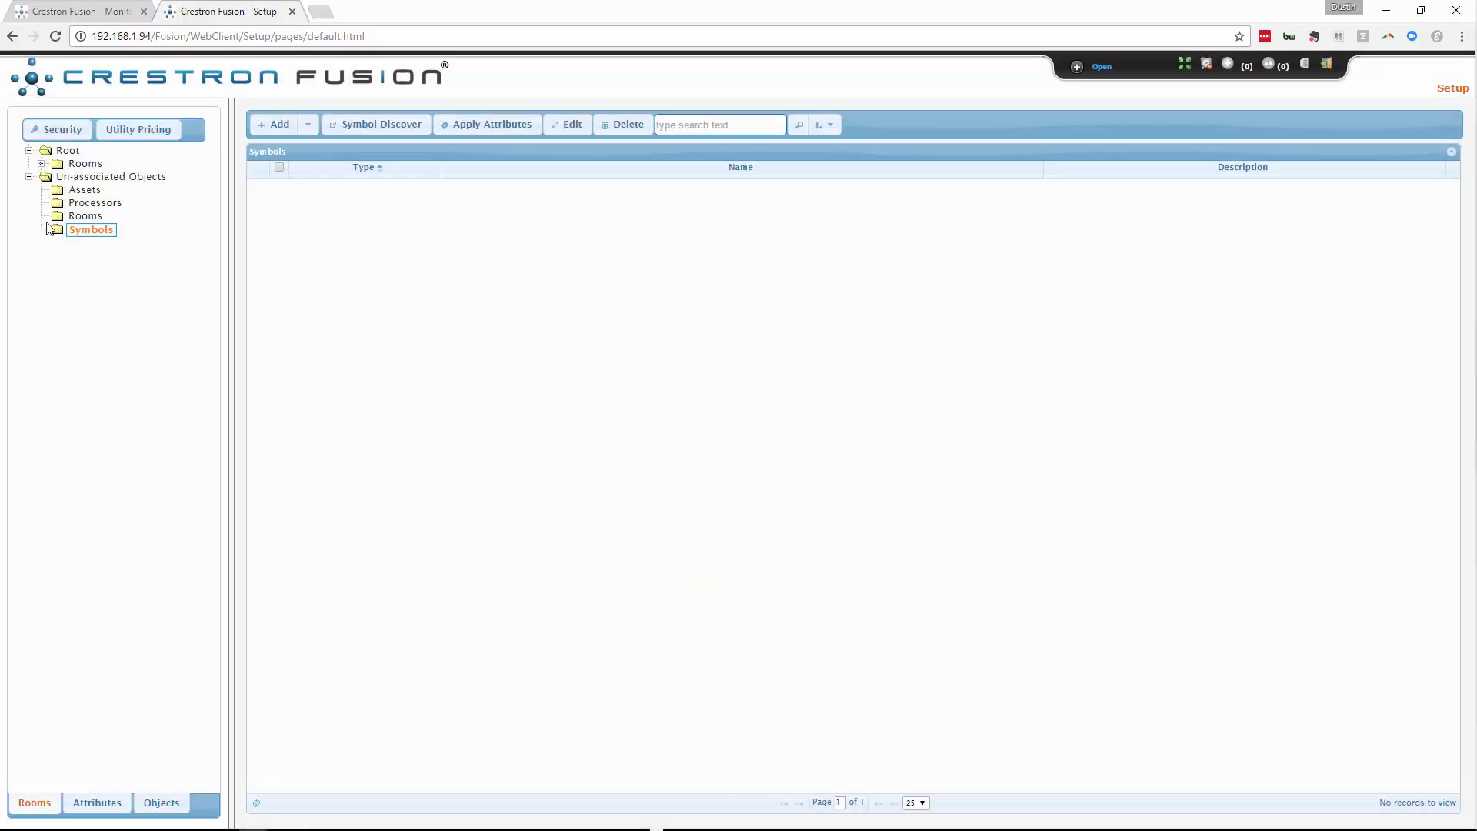
# Inspect the Root node and expand its Rooms node, which holds no rooms yet
pyautogui.click(68, 151)
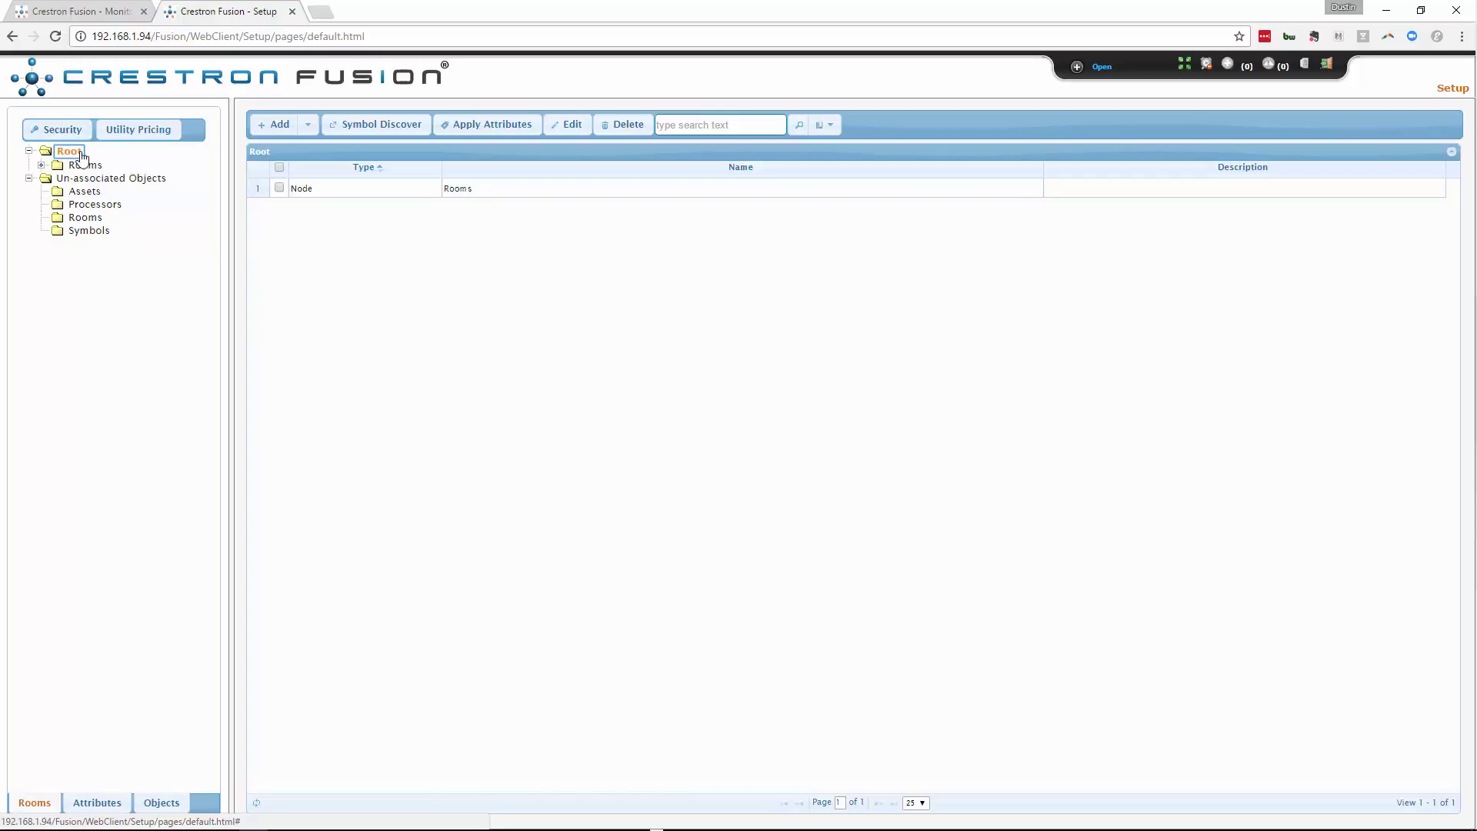
pyautogui.click(69, 151)
pyautogui.click(42, 165)
pyautogui.click(69, 152)
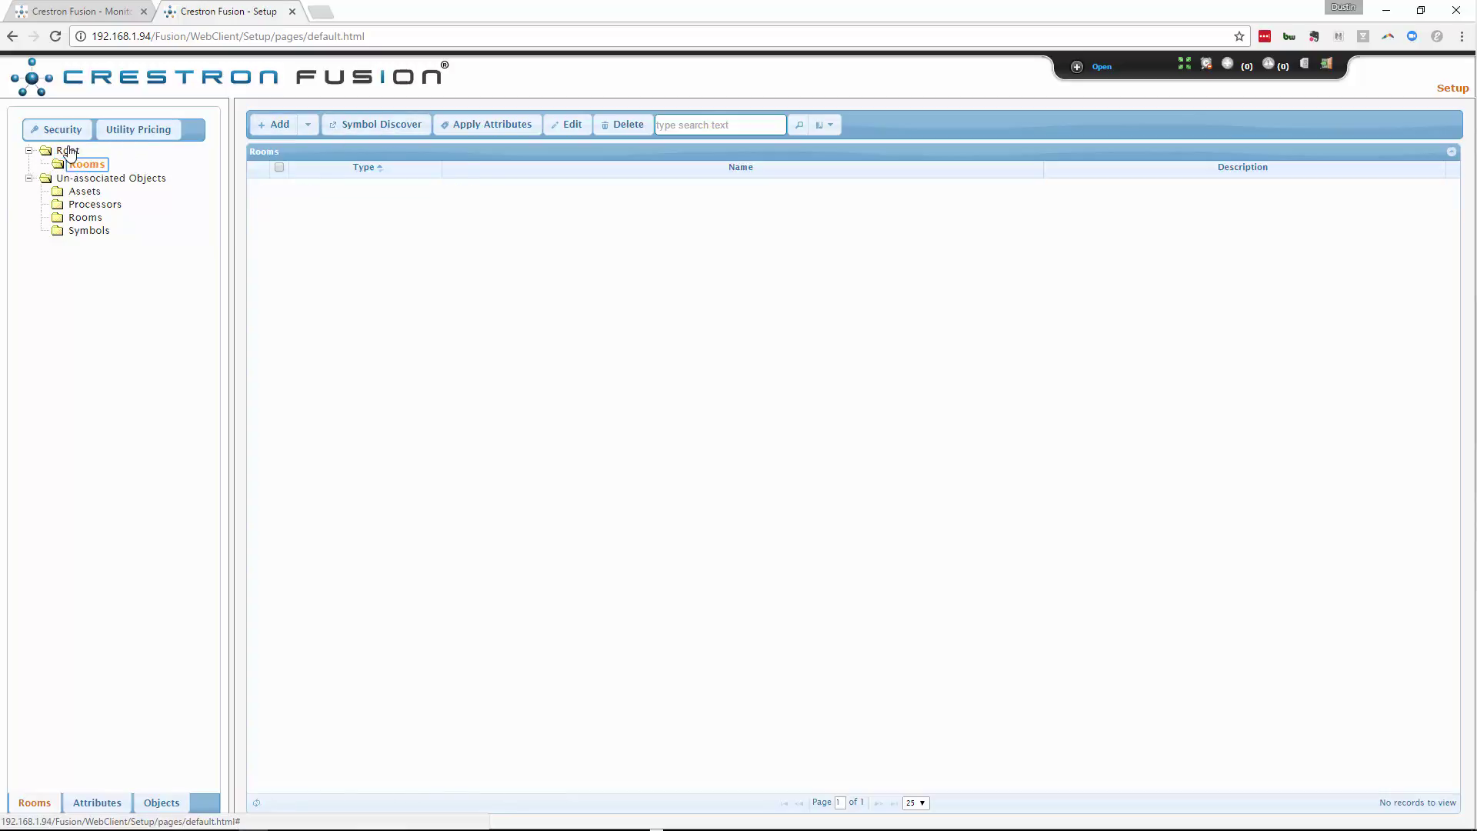
# Run Symbol Discover on single IP 192.168.1.97 and confirm, adding 'my test room' under Root
pyautogui.click(387, 127)
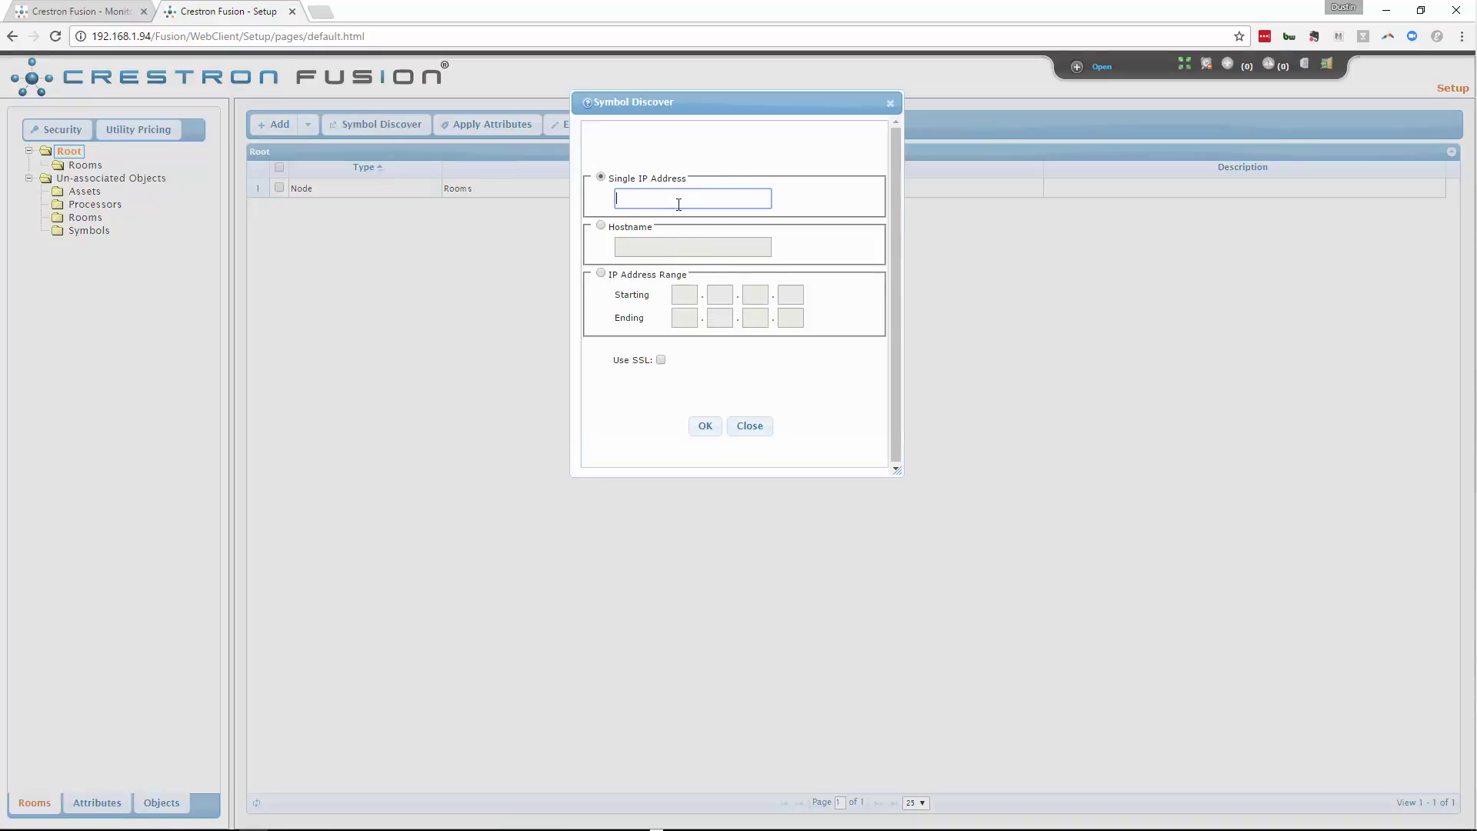
pyautogui.write('192.168.1.')
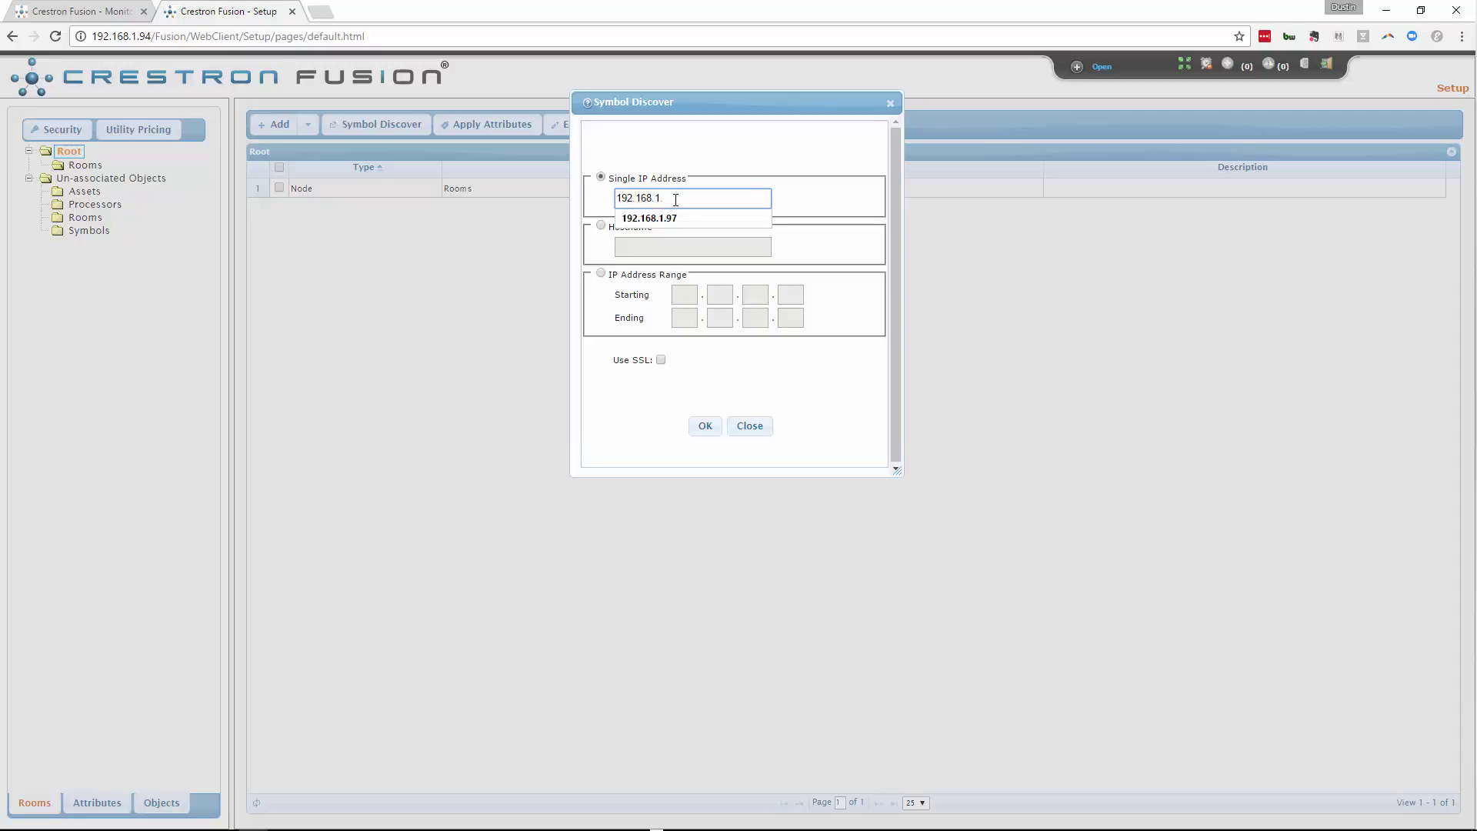
pyautogui.write('97')
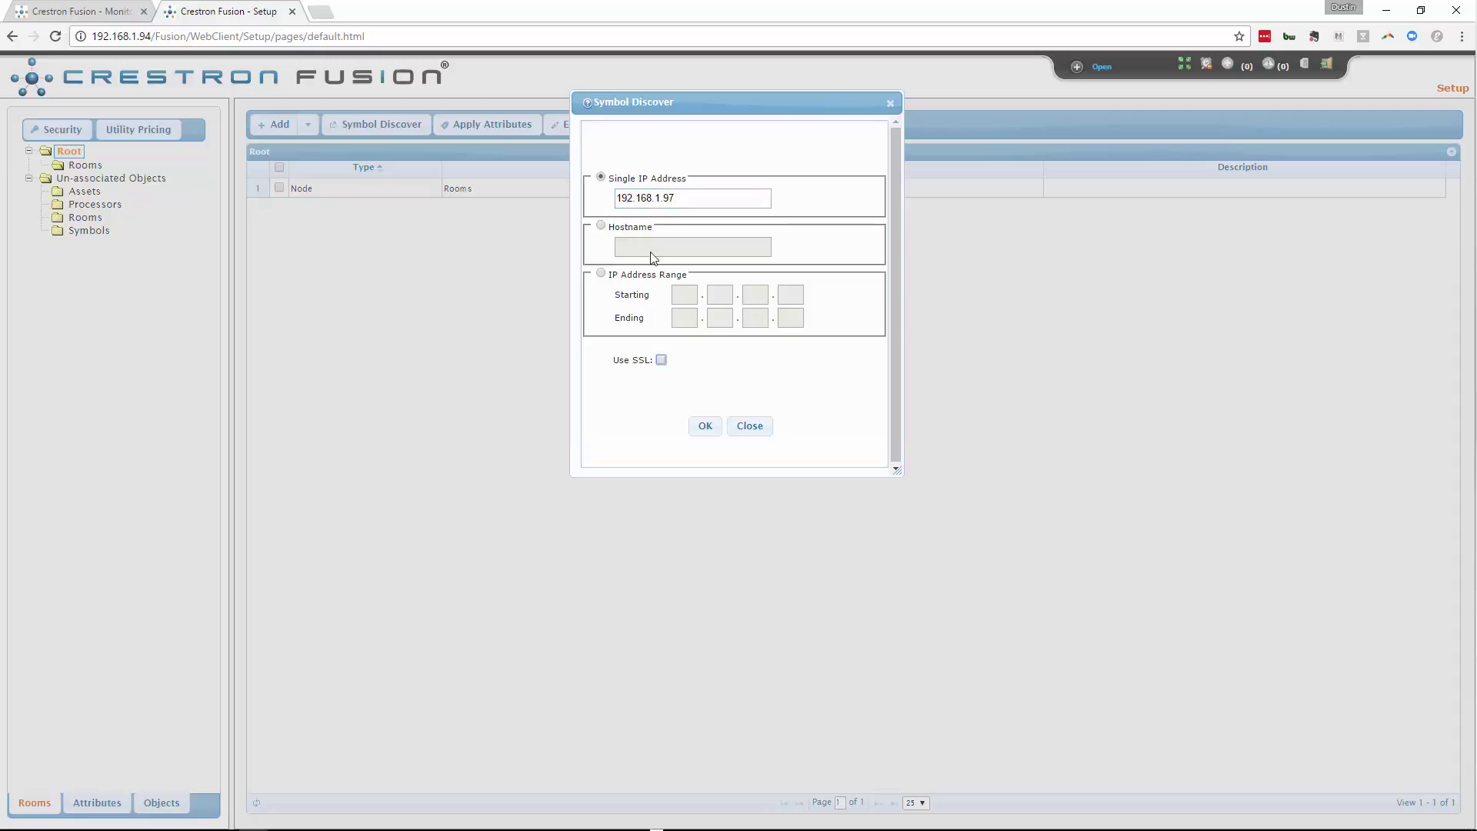
pyautogui.click(704, 425)
pyautogui.moveTo(731, 209); pyautogui.dragTo(799, 231)
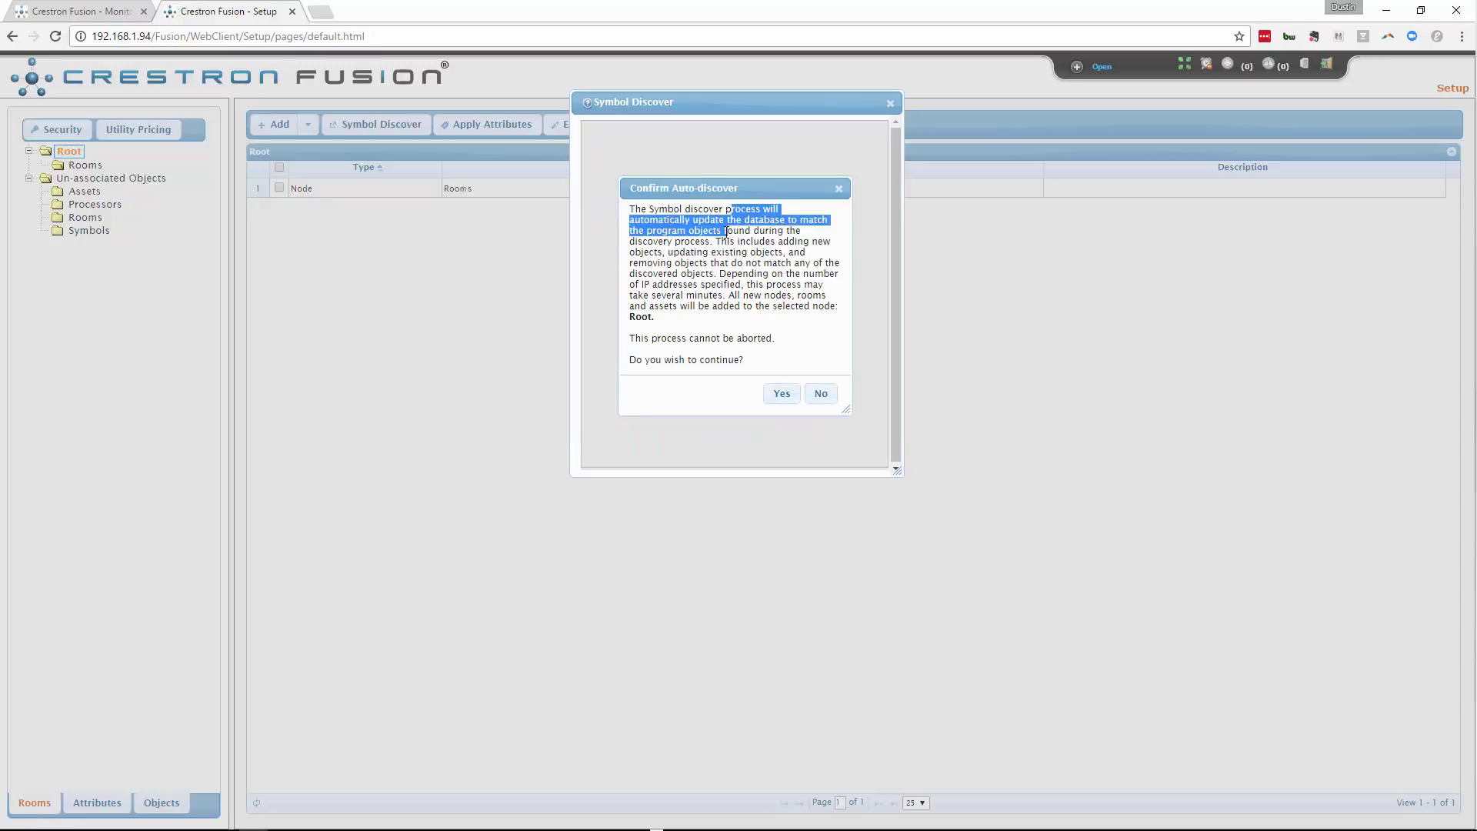
pyautogui.click(746, 246)
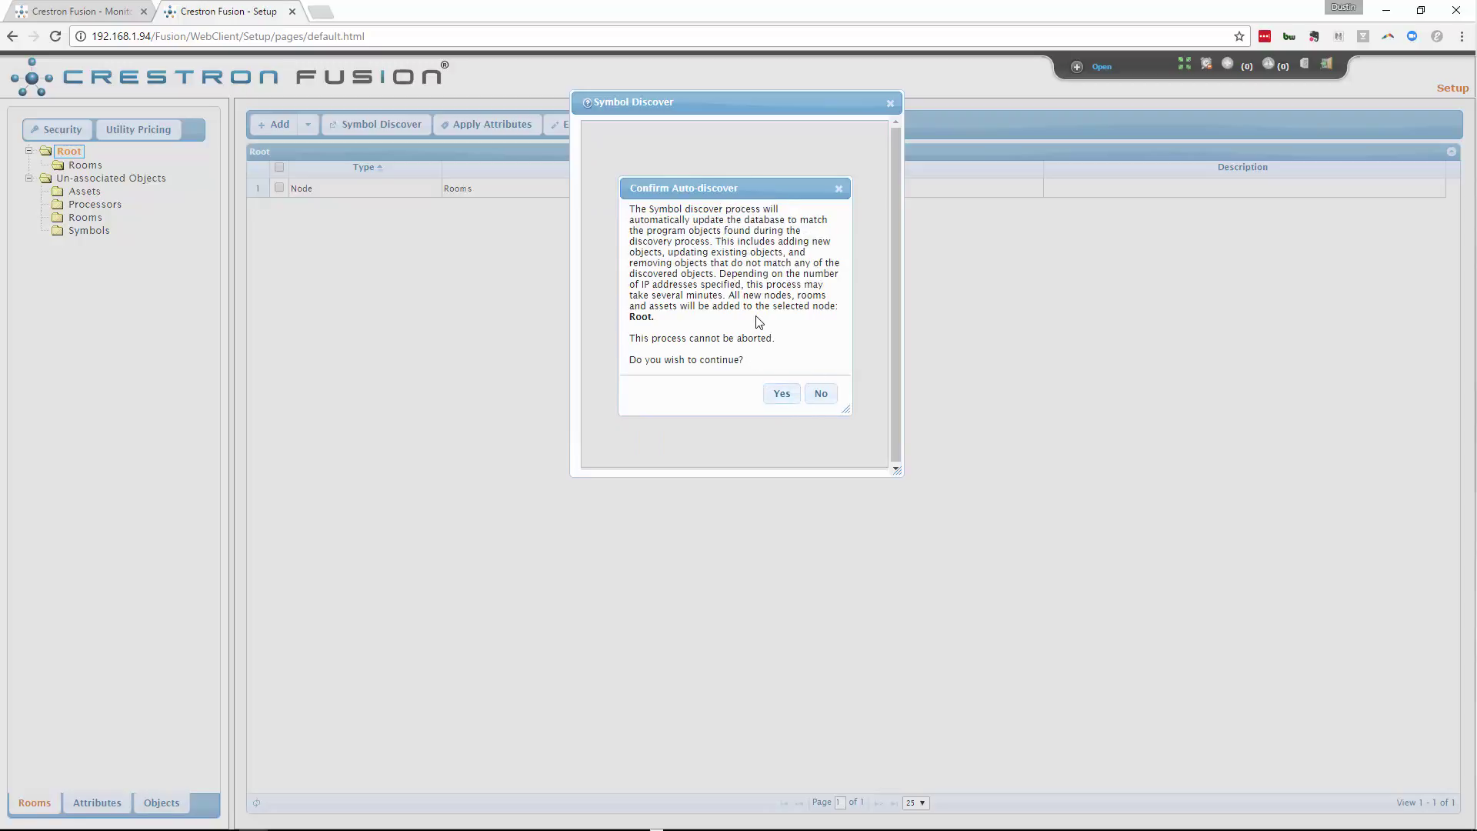
pyautogui.click(783, 395)
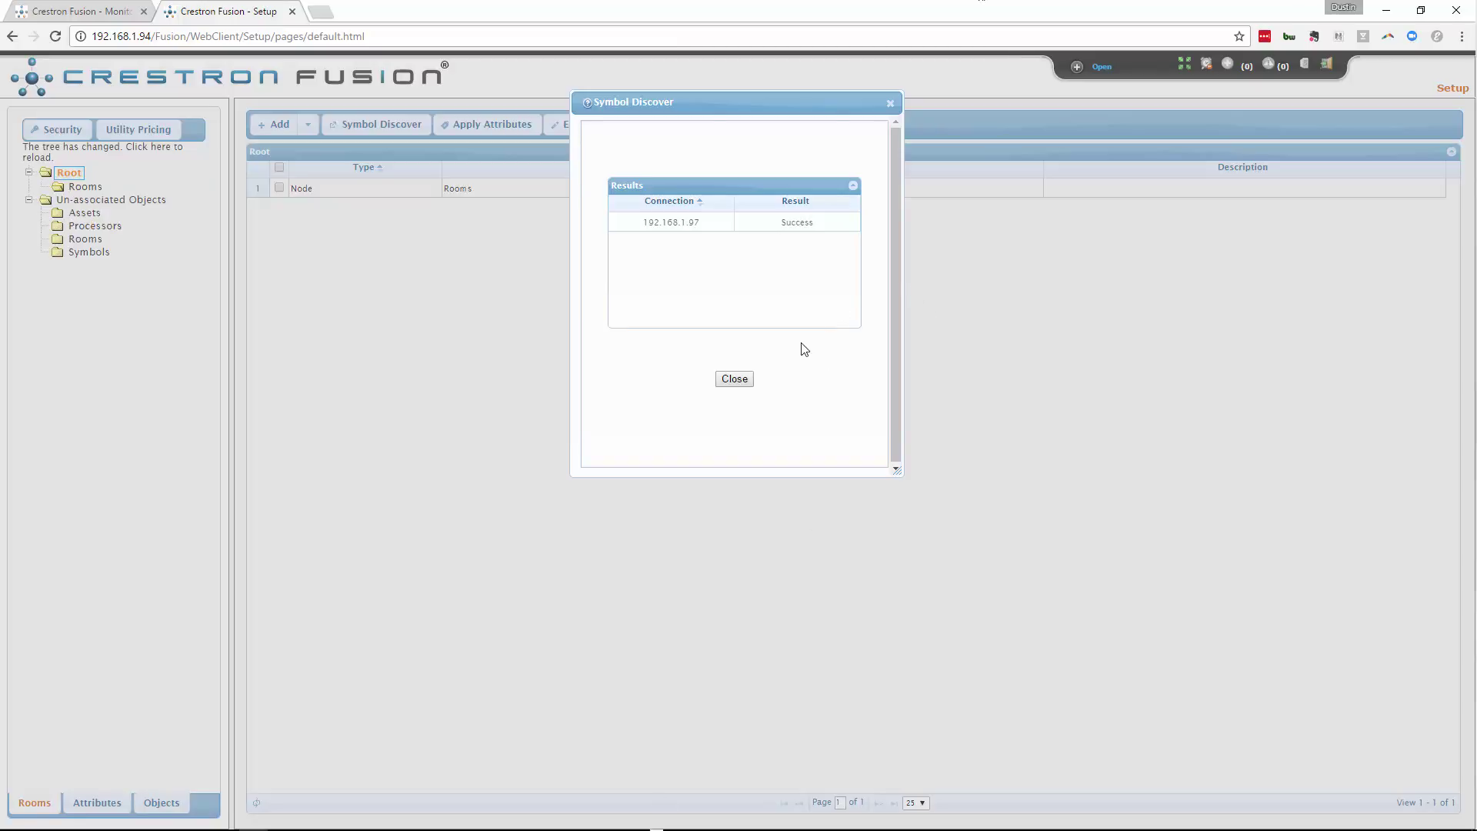
pyautogui.click(734, 379)
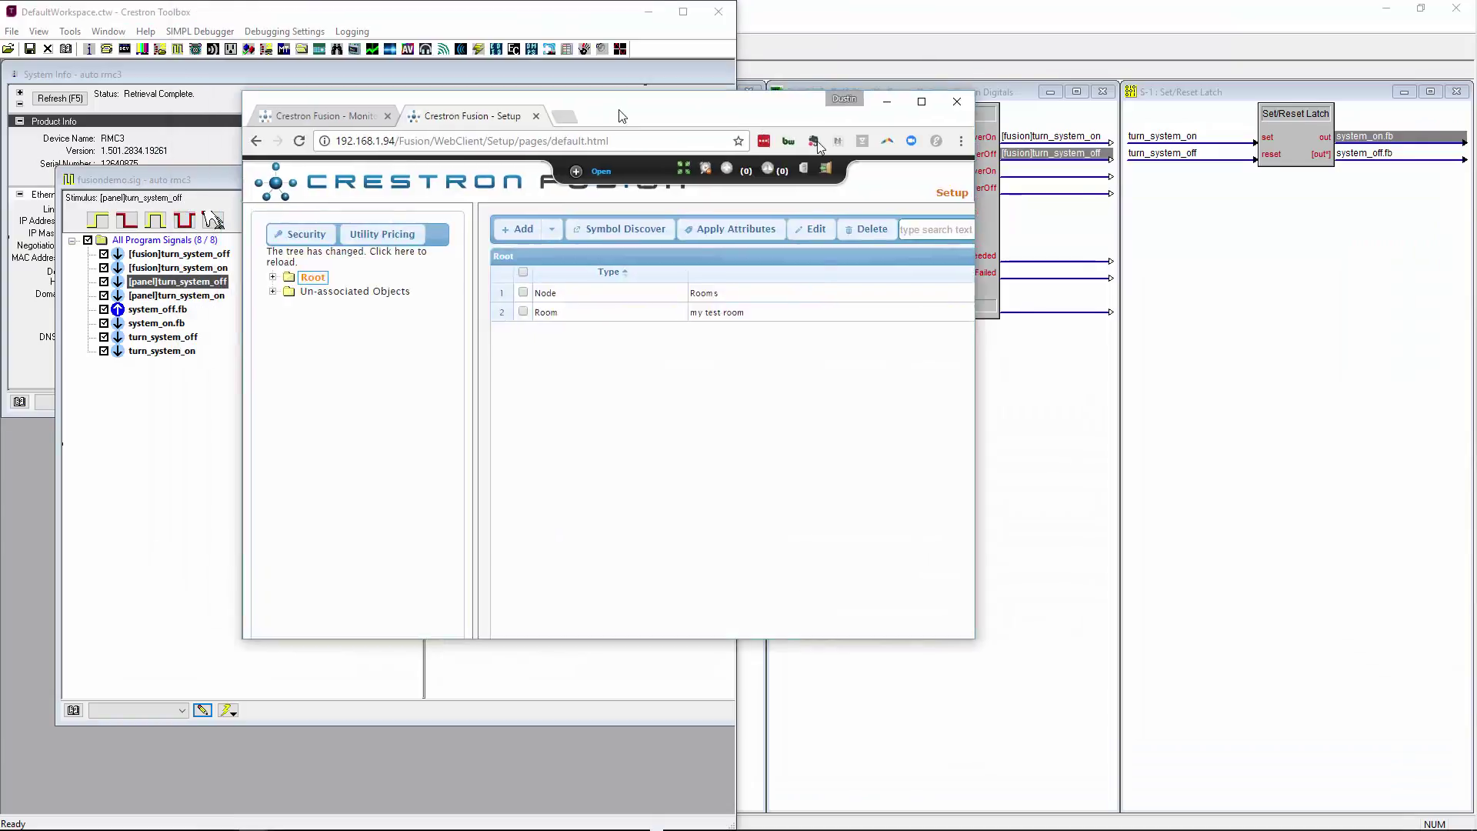
# Refresh Toolbox's IP table, showing the fusion room at IP ID 10 offline, then return to Fusion
pyautogui.click(683, 12)
pyautogui.moveTo(709, 171); pyautogui.dragTo(737, 330)
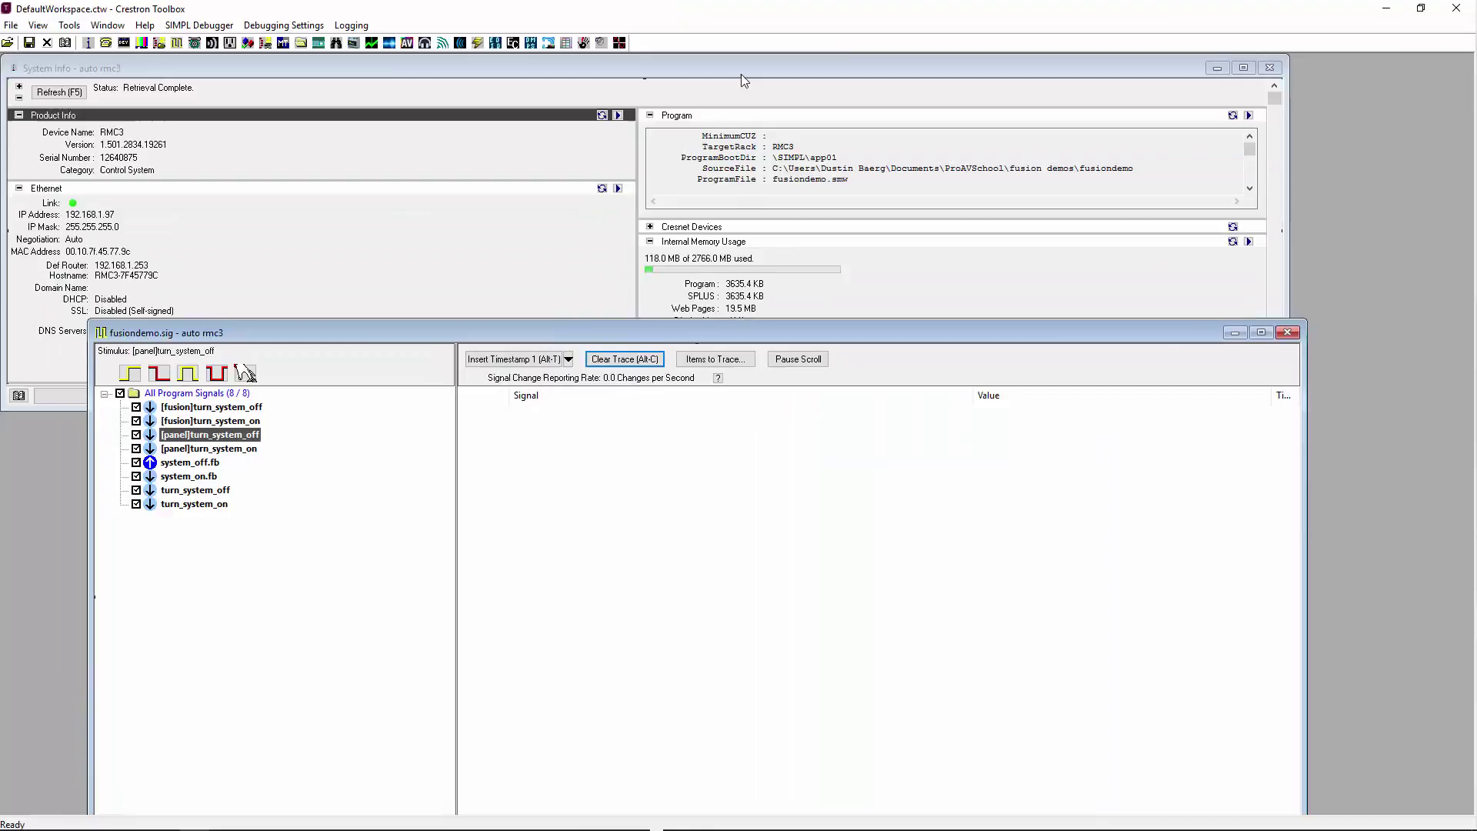
pyautogui.click(740, 73)
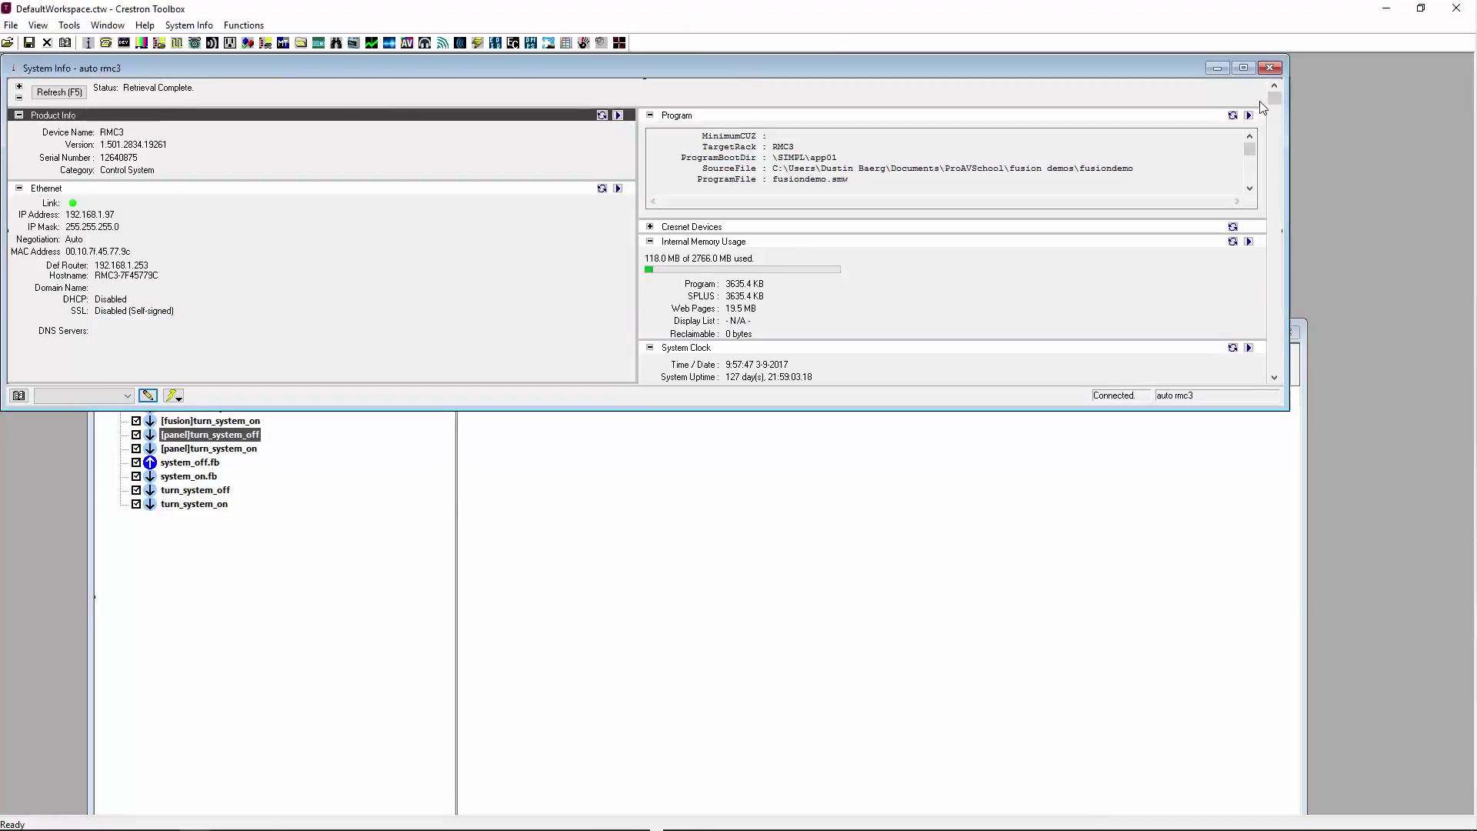
pyautogui.scroll(-10, 1276, 165)
pyautogui.scroll(-4, 1278, 268)
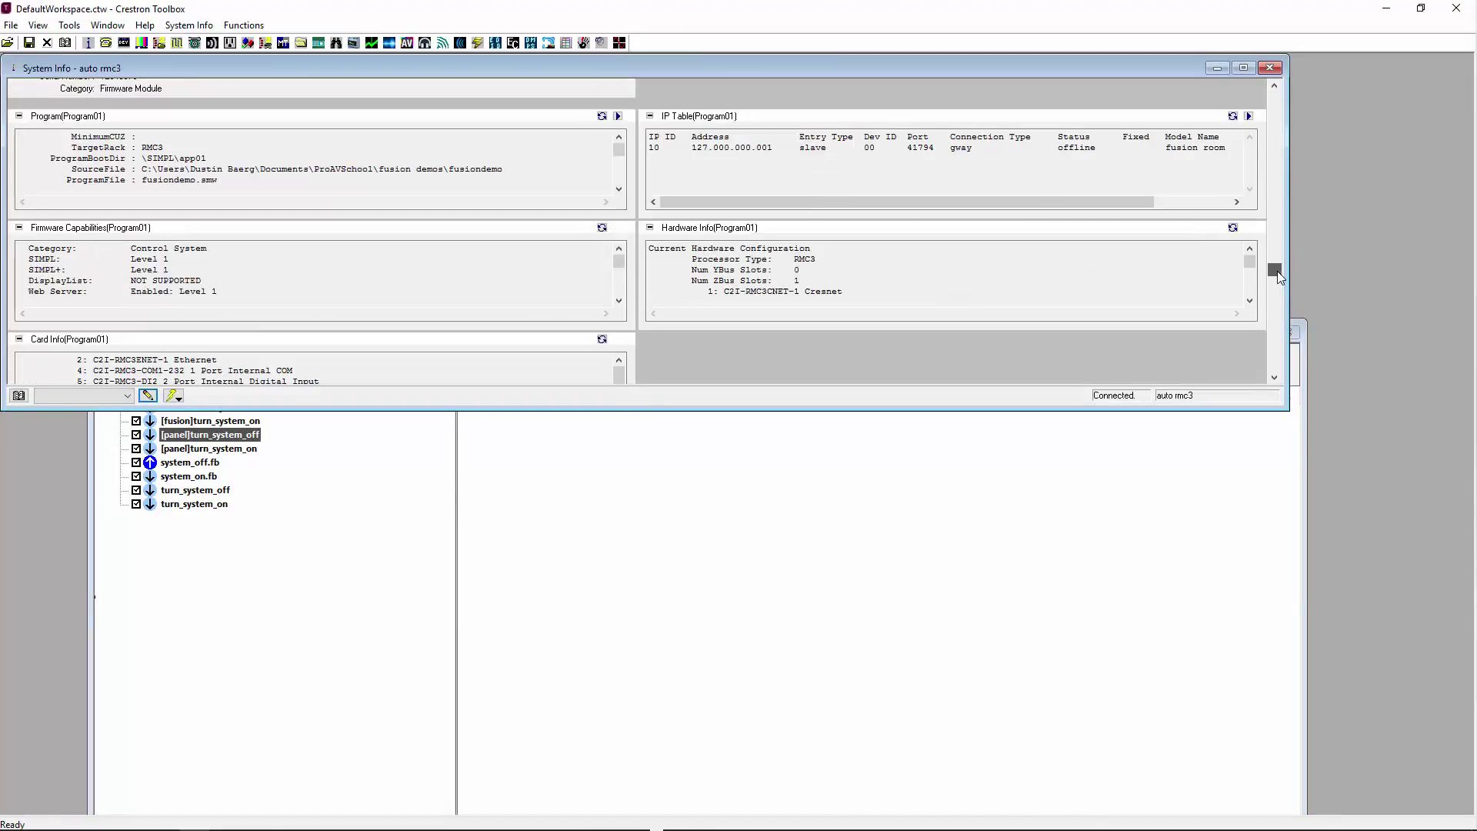
pyautogui.click(1233, 117)
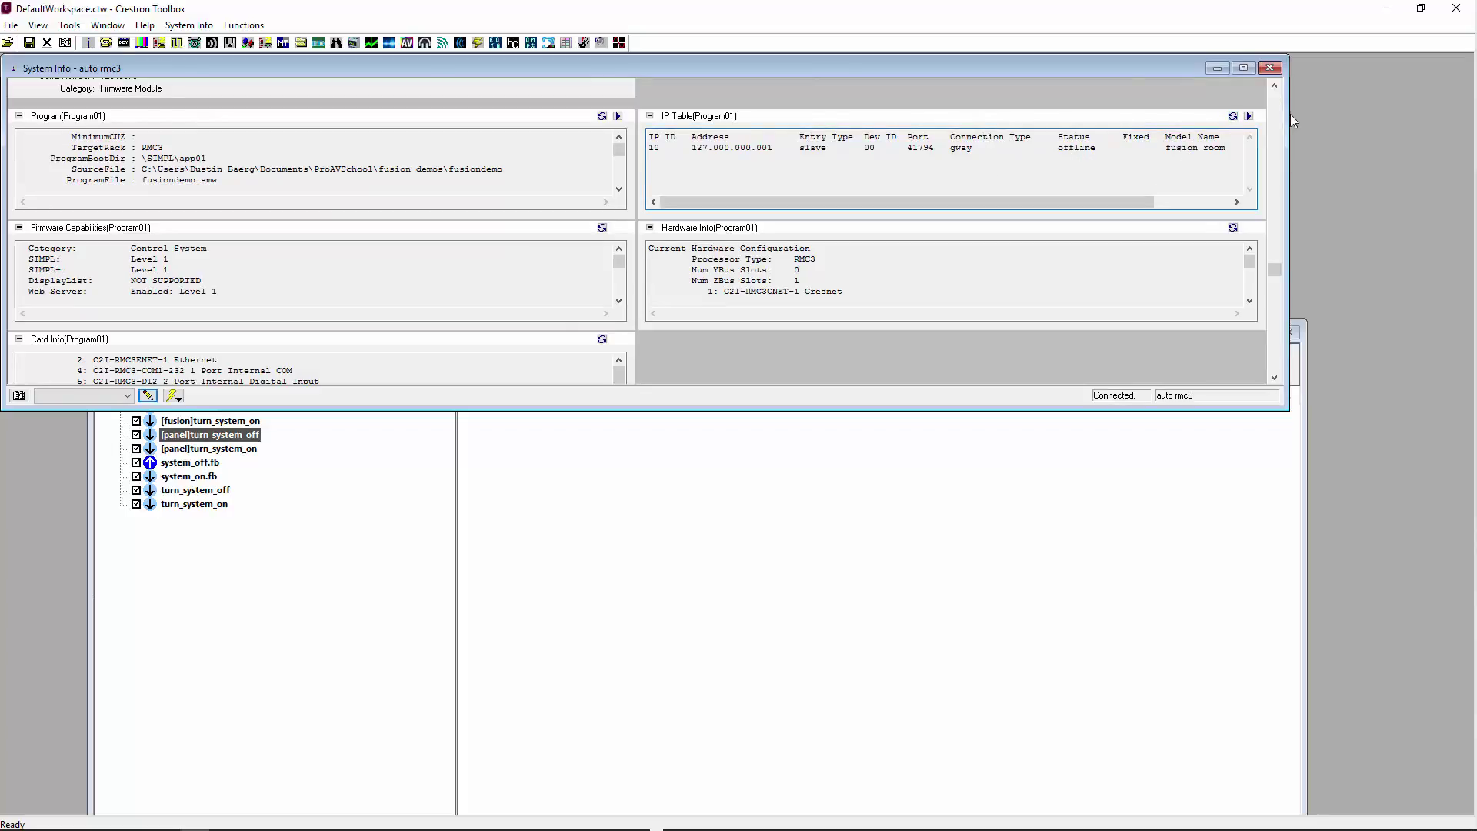
pyautogui.click(1233, 116)
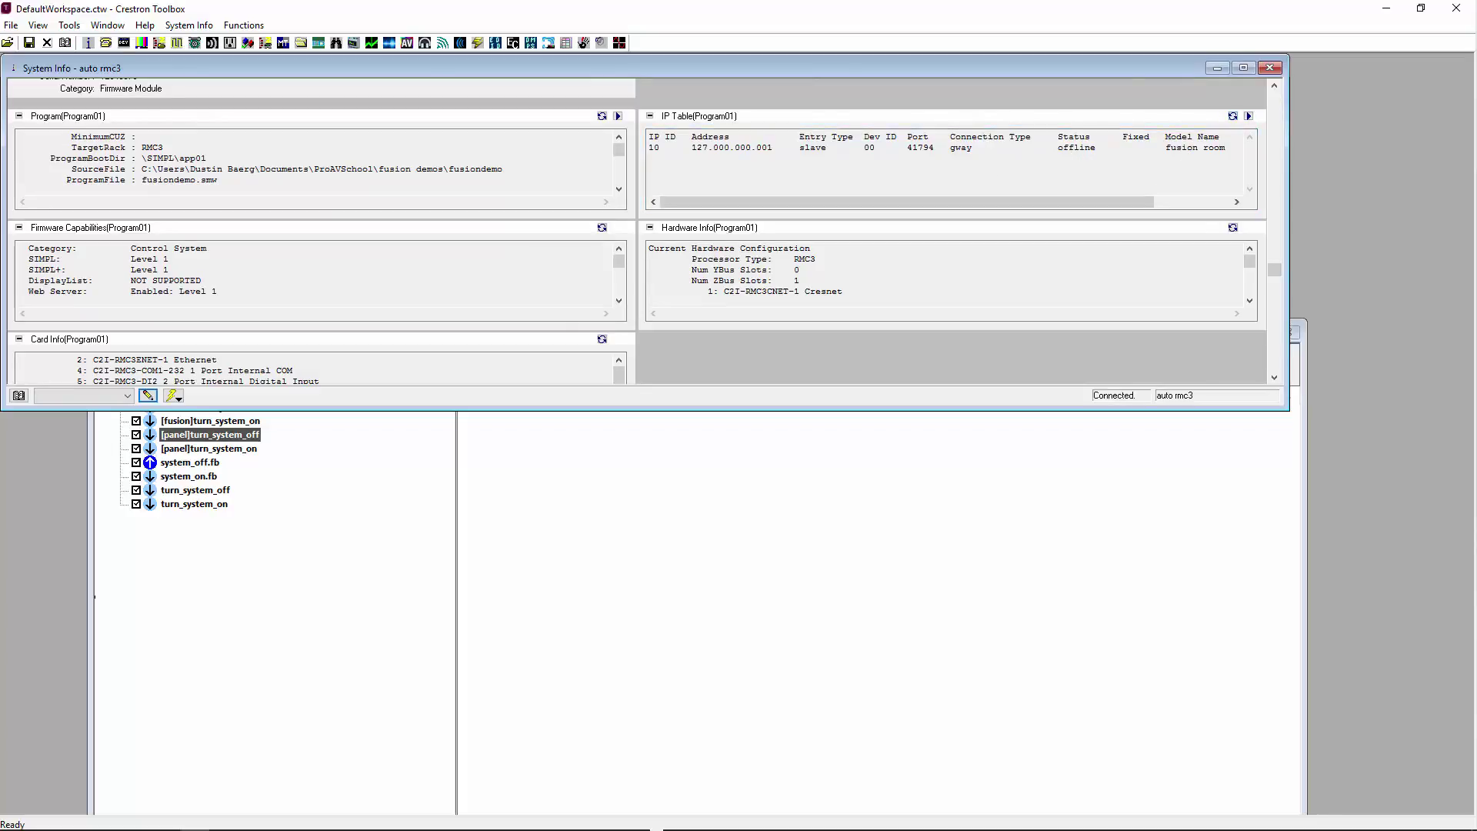
pyautogui.hotkey('alt', 'Tab')
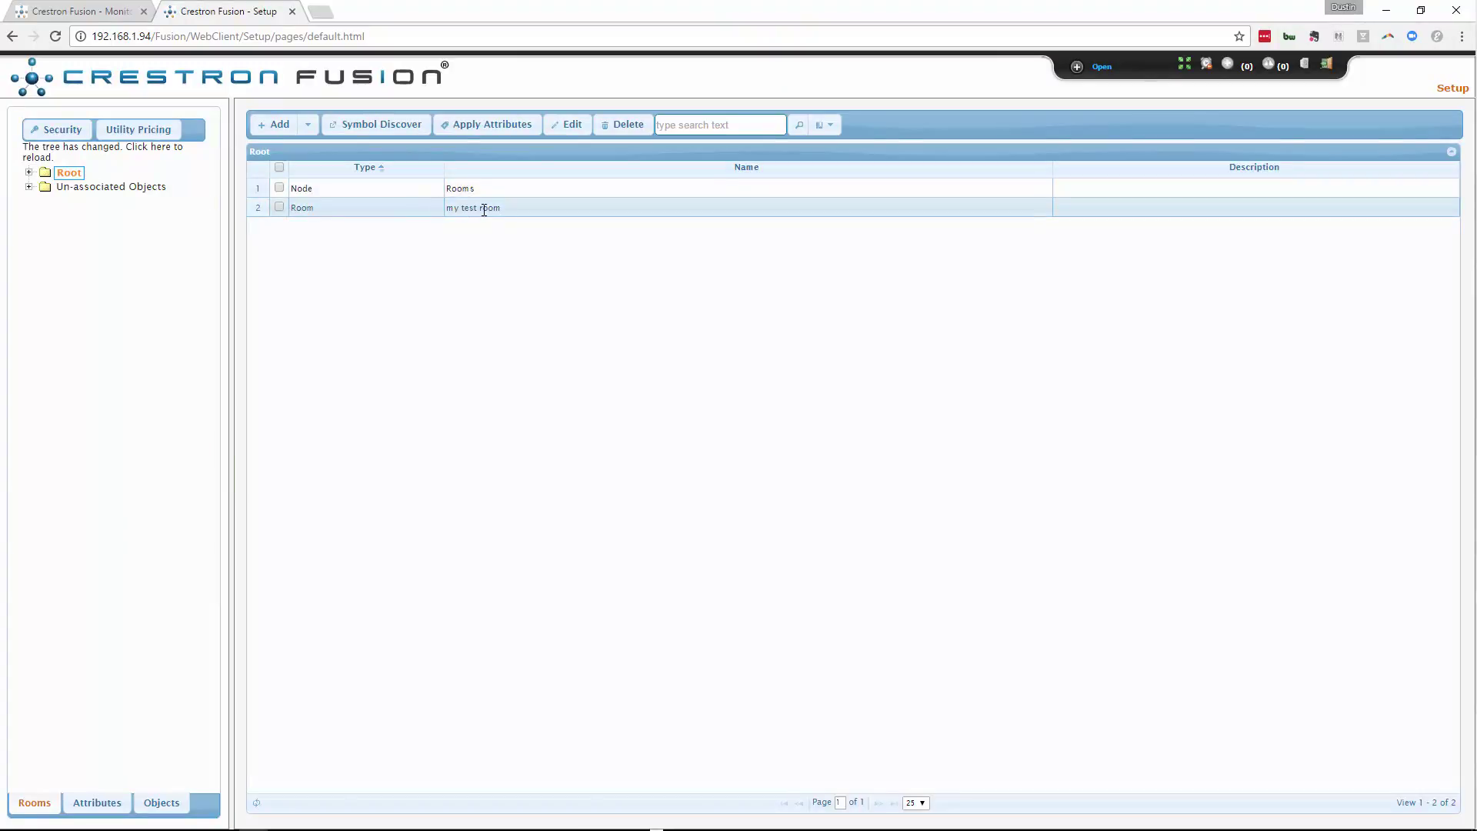
# Check the Fusion Room symbol's RoomName in SIMPL Windows
pyautogui.press('super+Down')
pyautogui.press('super+Down')
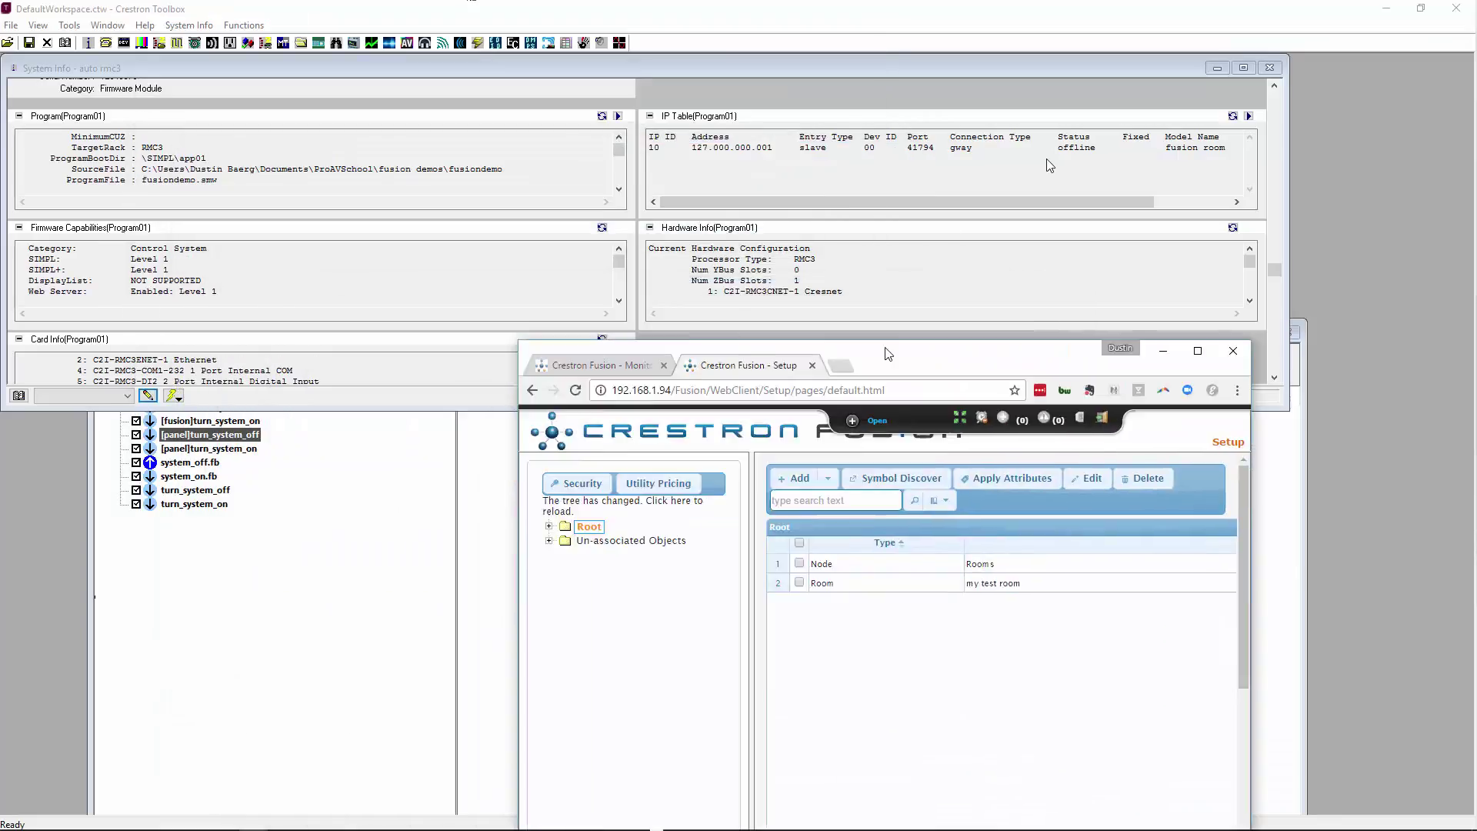
pyautogui.moveTo(1213, 15); pyautogui.dragTo(916, 282)
pyautogui.doubleClick(157, 127)
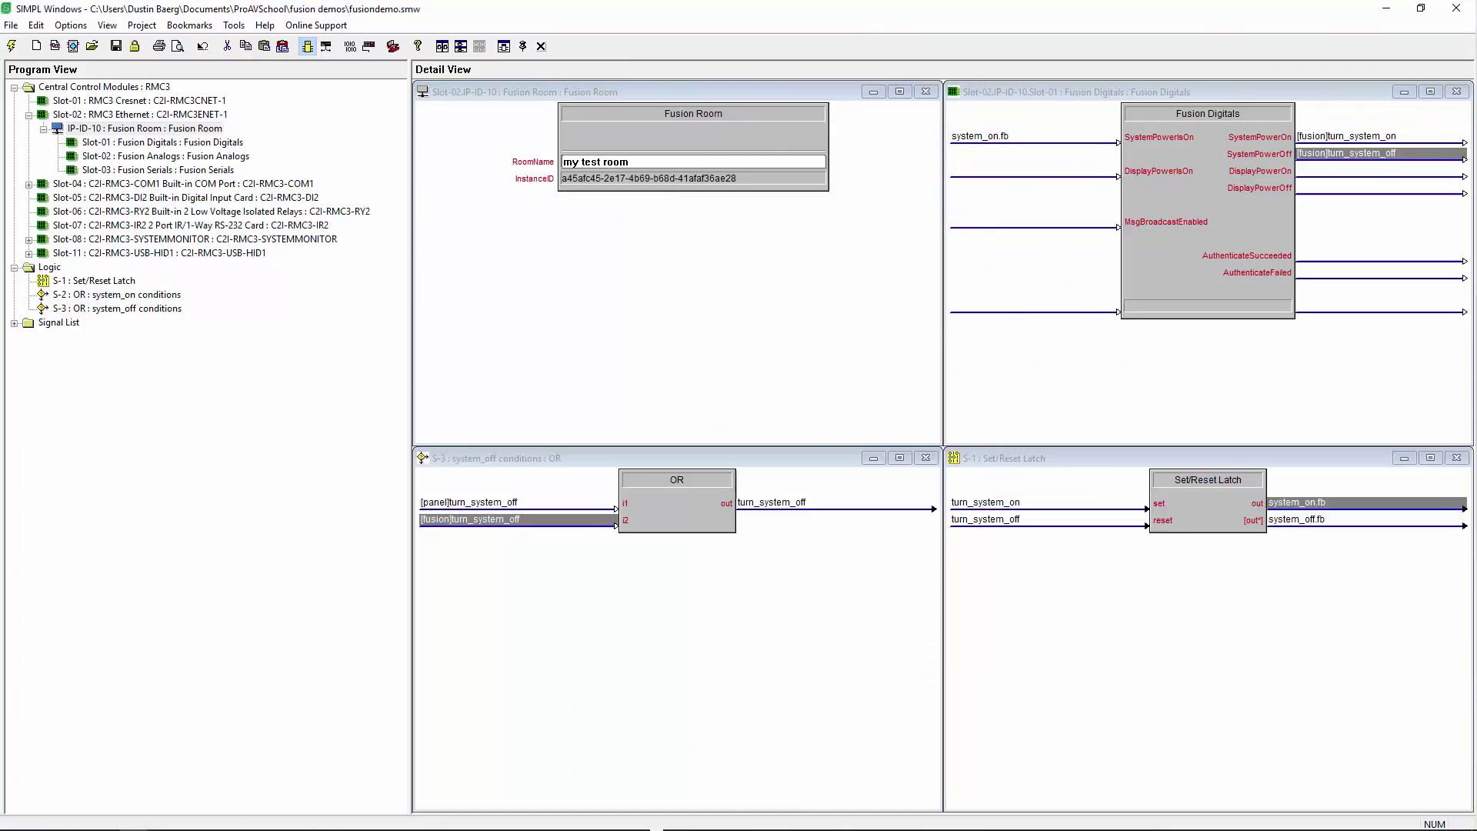
# In Fusion Setup, rename 'my test room' to 'my test room [mod]' and save
pyautogui.moveTo(1476, 311); pyautogui.dragTo(1467, 311)
pyautogui.doubleClick(1468, 311)
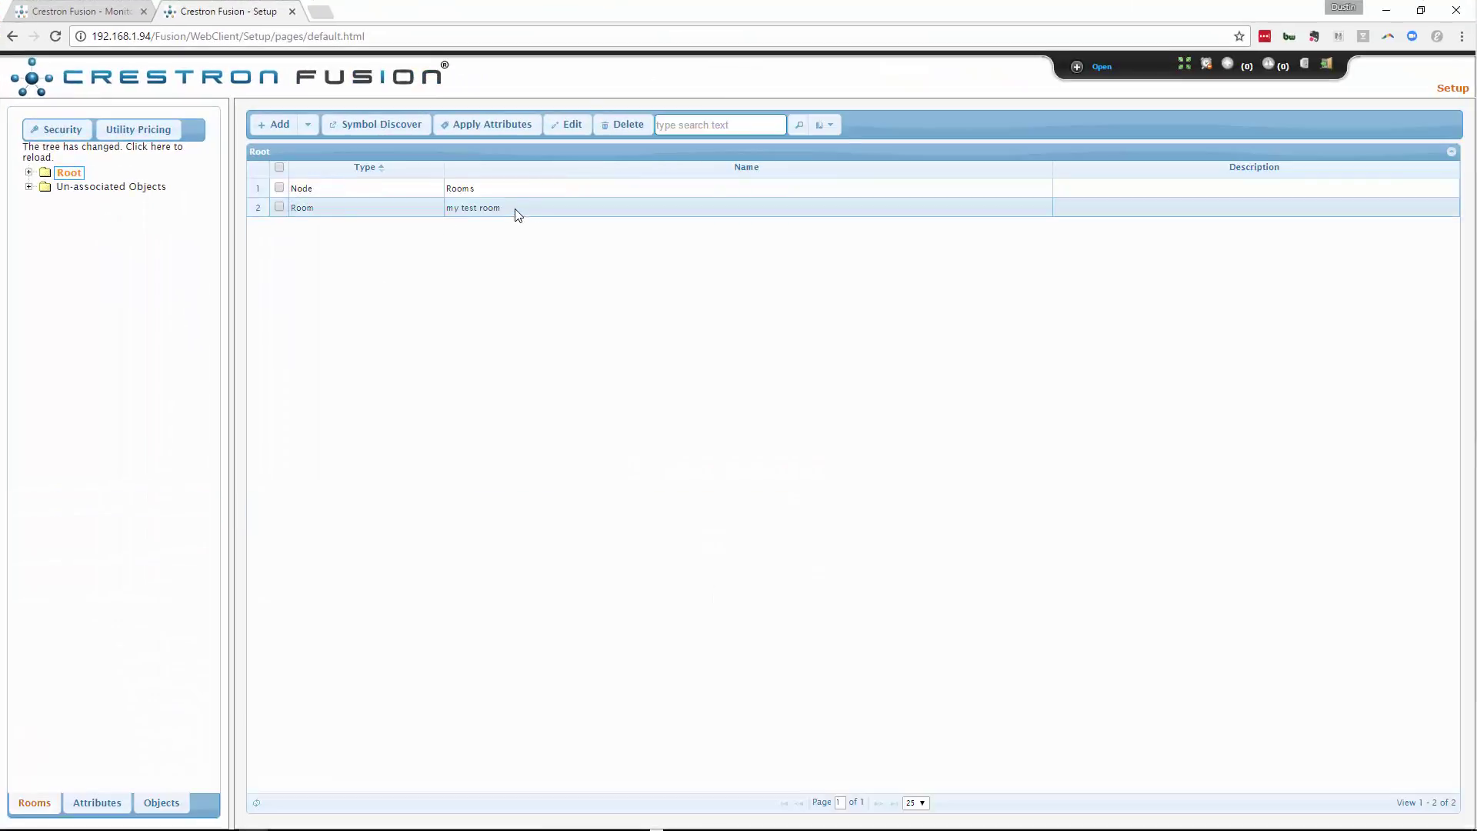
pyautogui.click(479, 209)
pyautogui.doubleClick(479, 208)
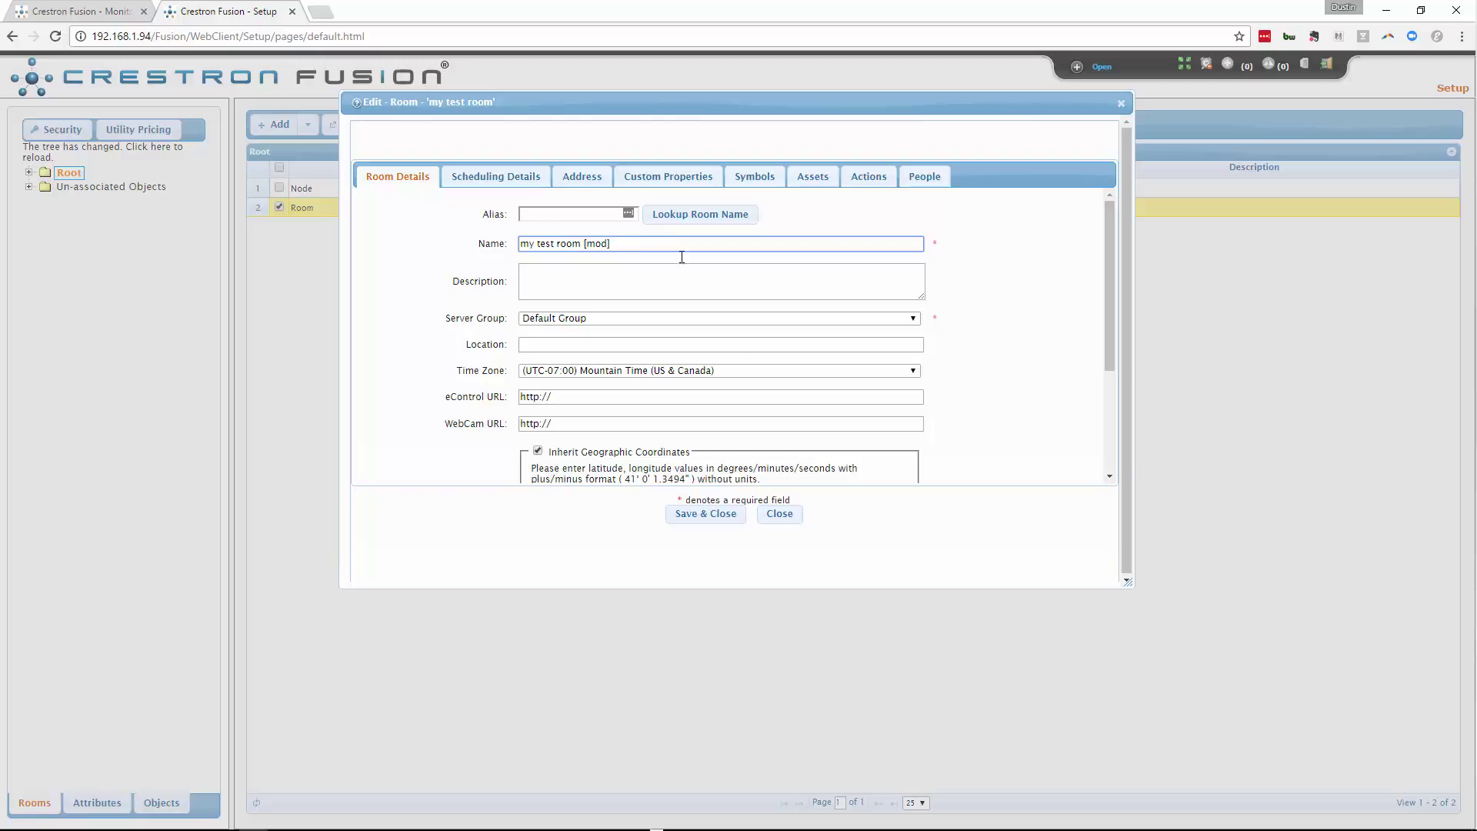
pyautogui.click(702, 513)
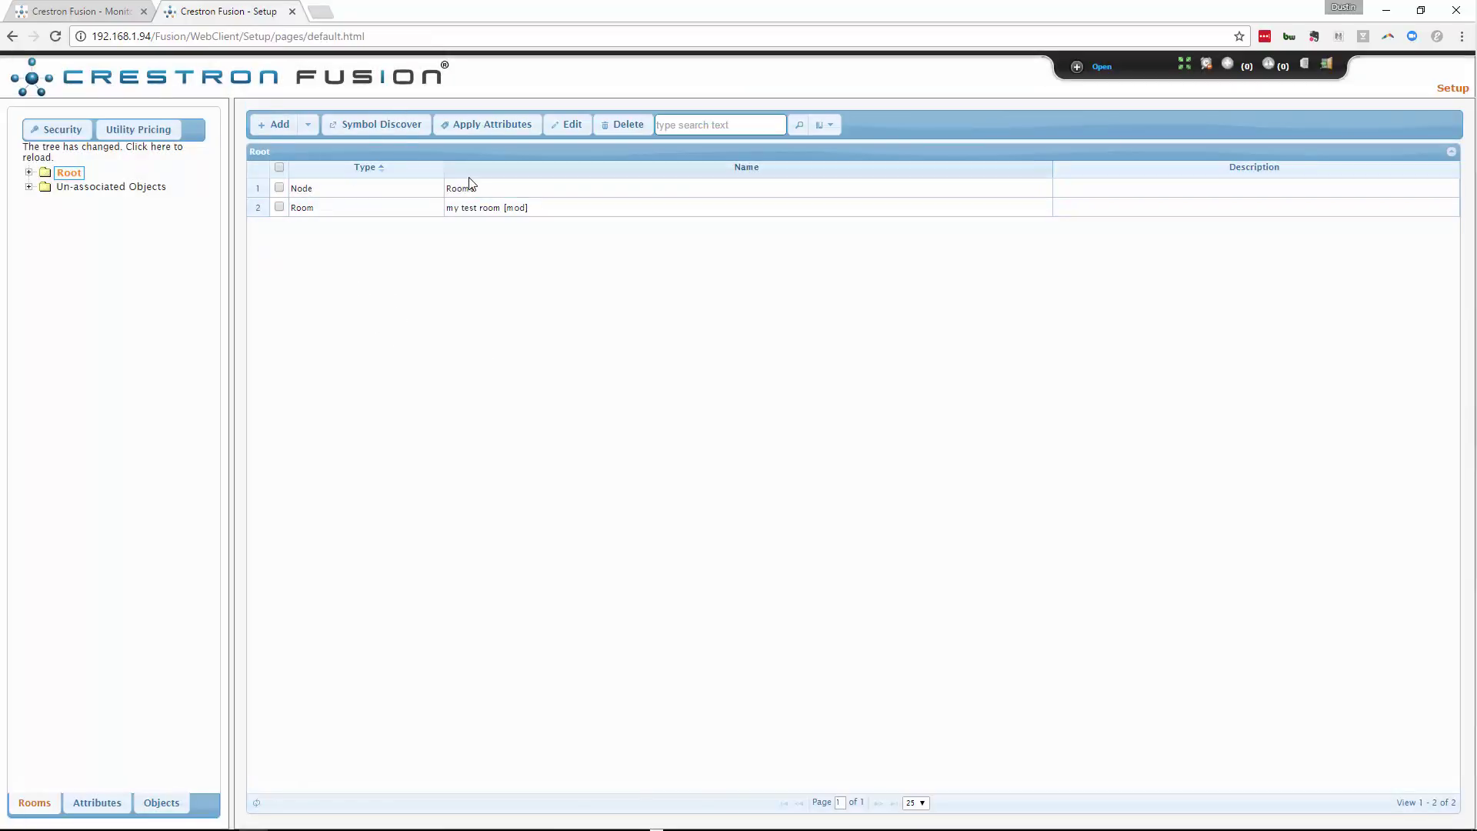
# View the Monitoring room list showing 'my test room [mod]' online with power off, then reveal SIMPL Windows
pyautogui.click(30, 174)
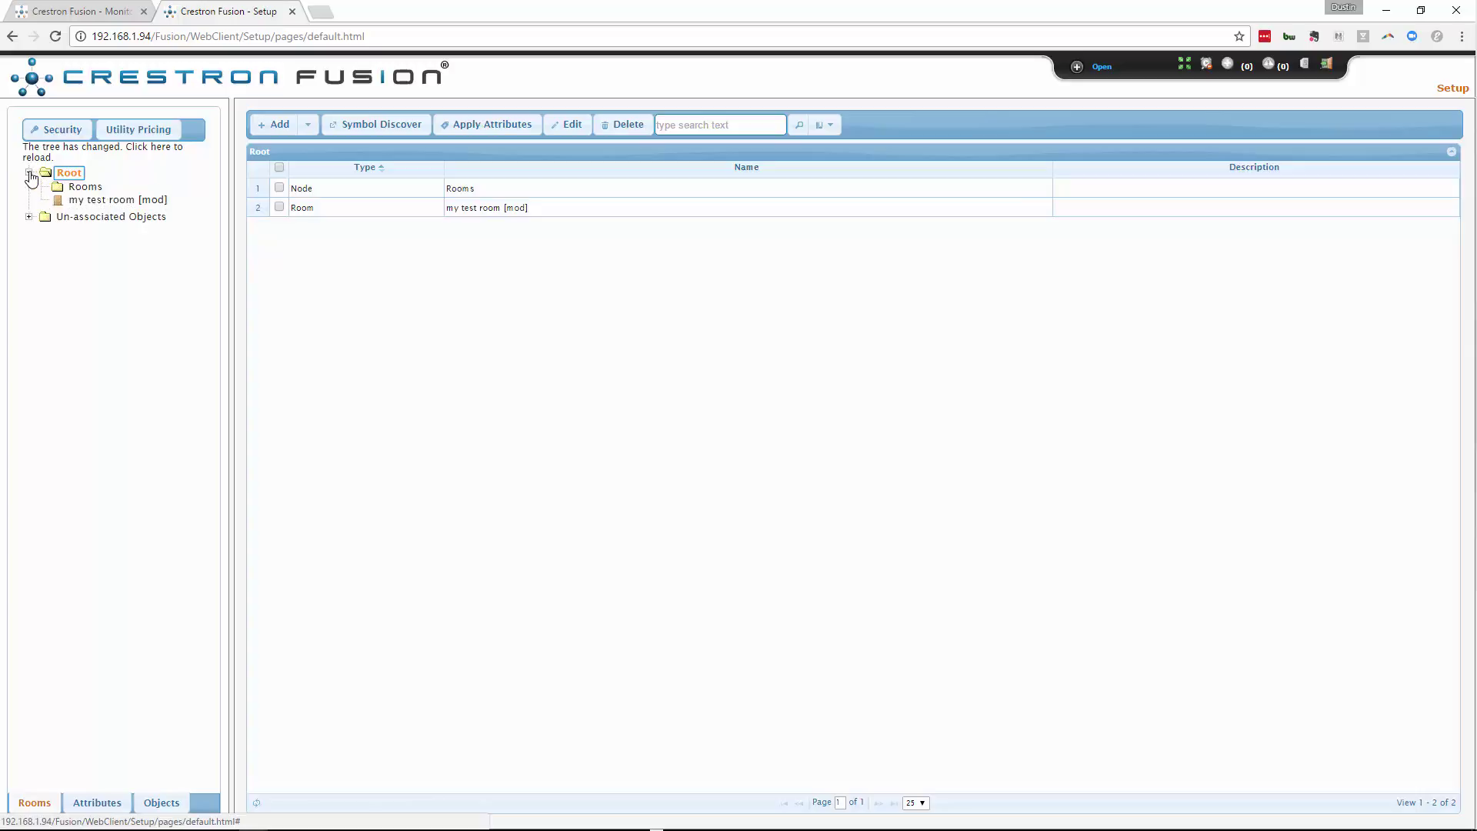
pyautogui.click(30, 174)
pyautogui.click(83, 11)
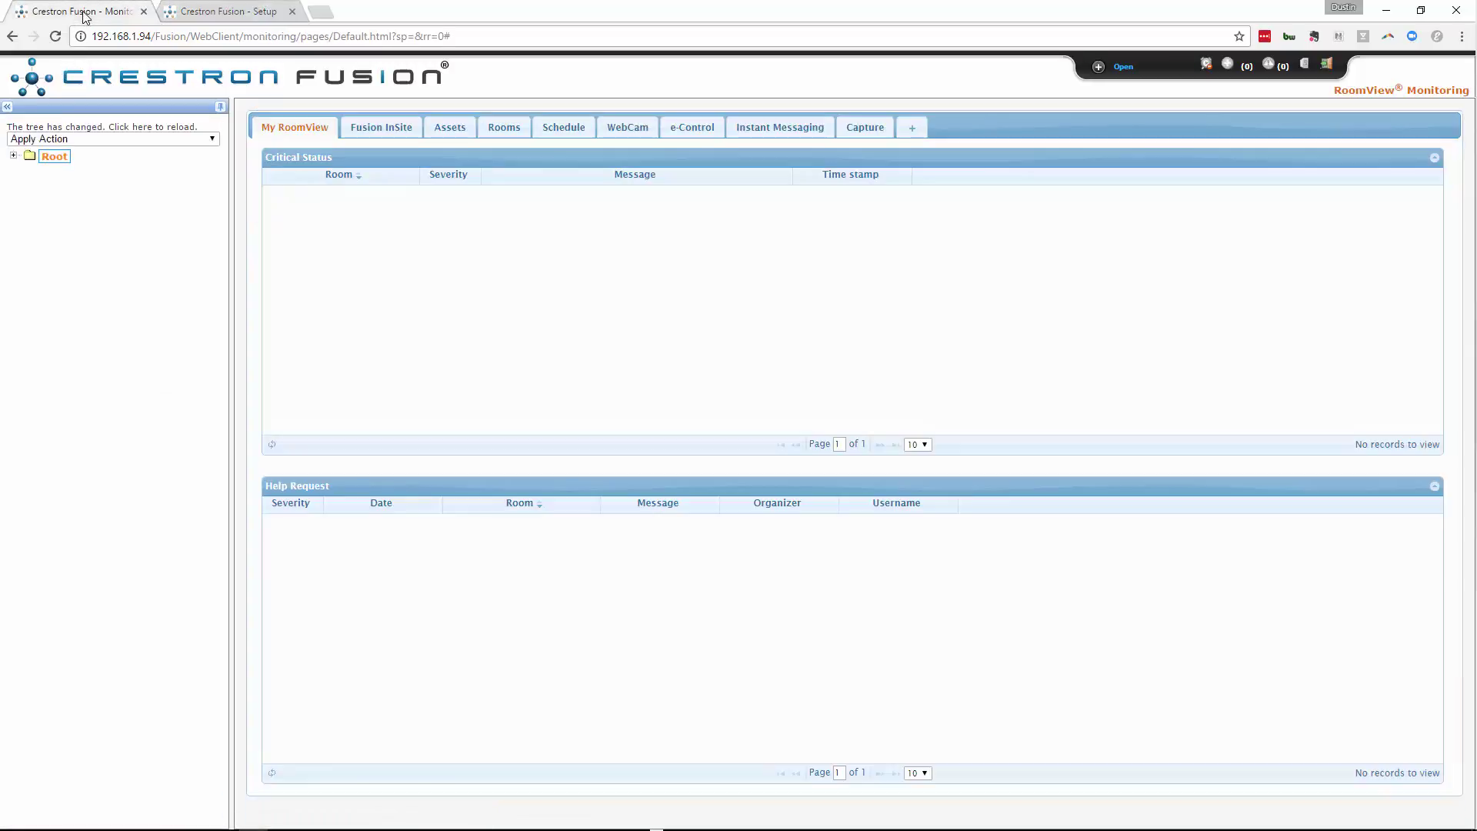
pyautogui.click(13, 155)
pyautogui.click(55, 37)
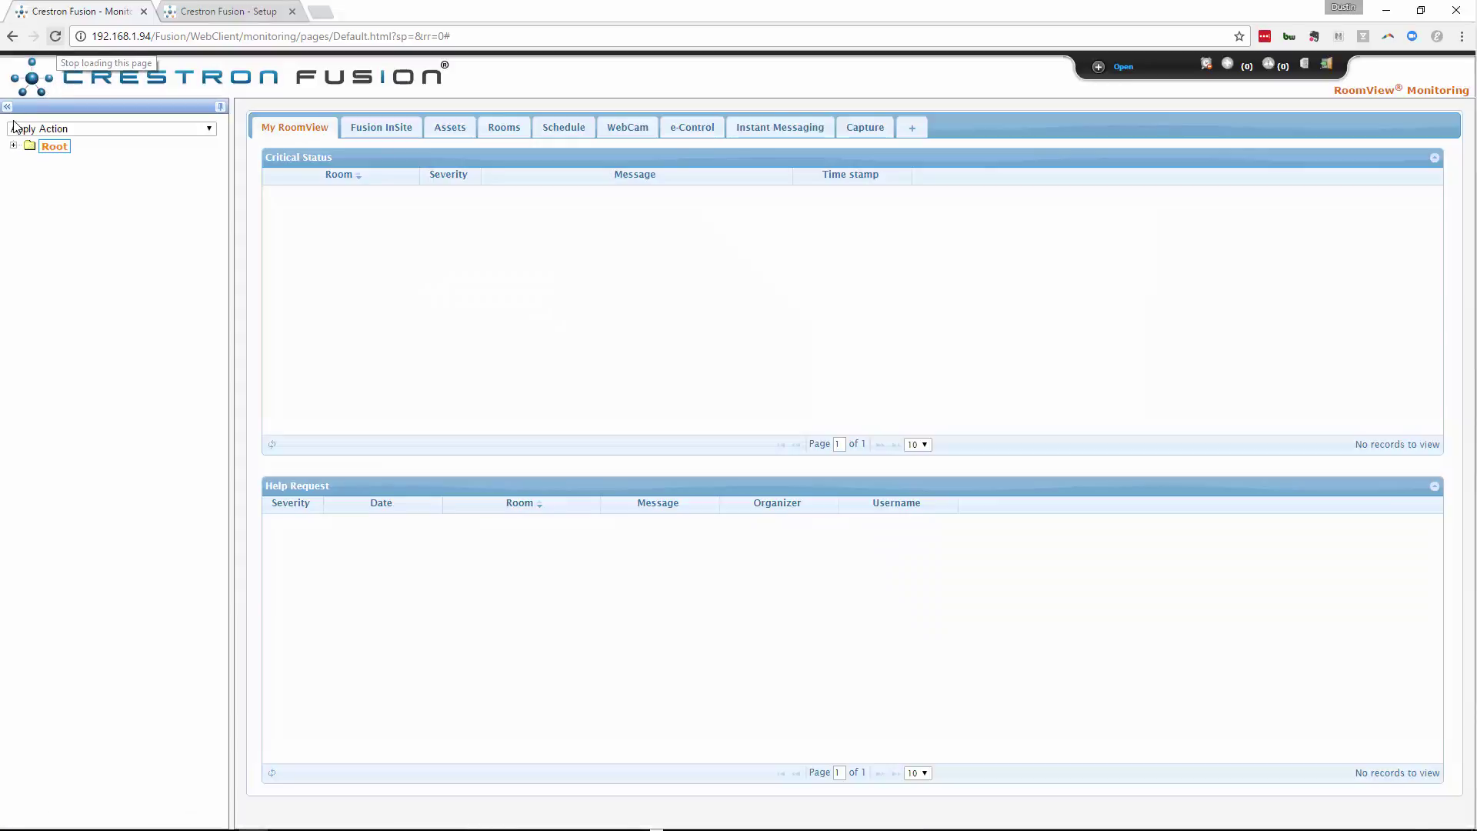
pyautogui.click(15, 146)
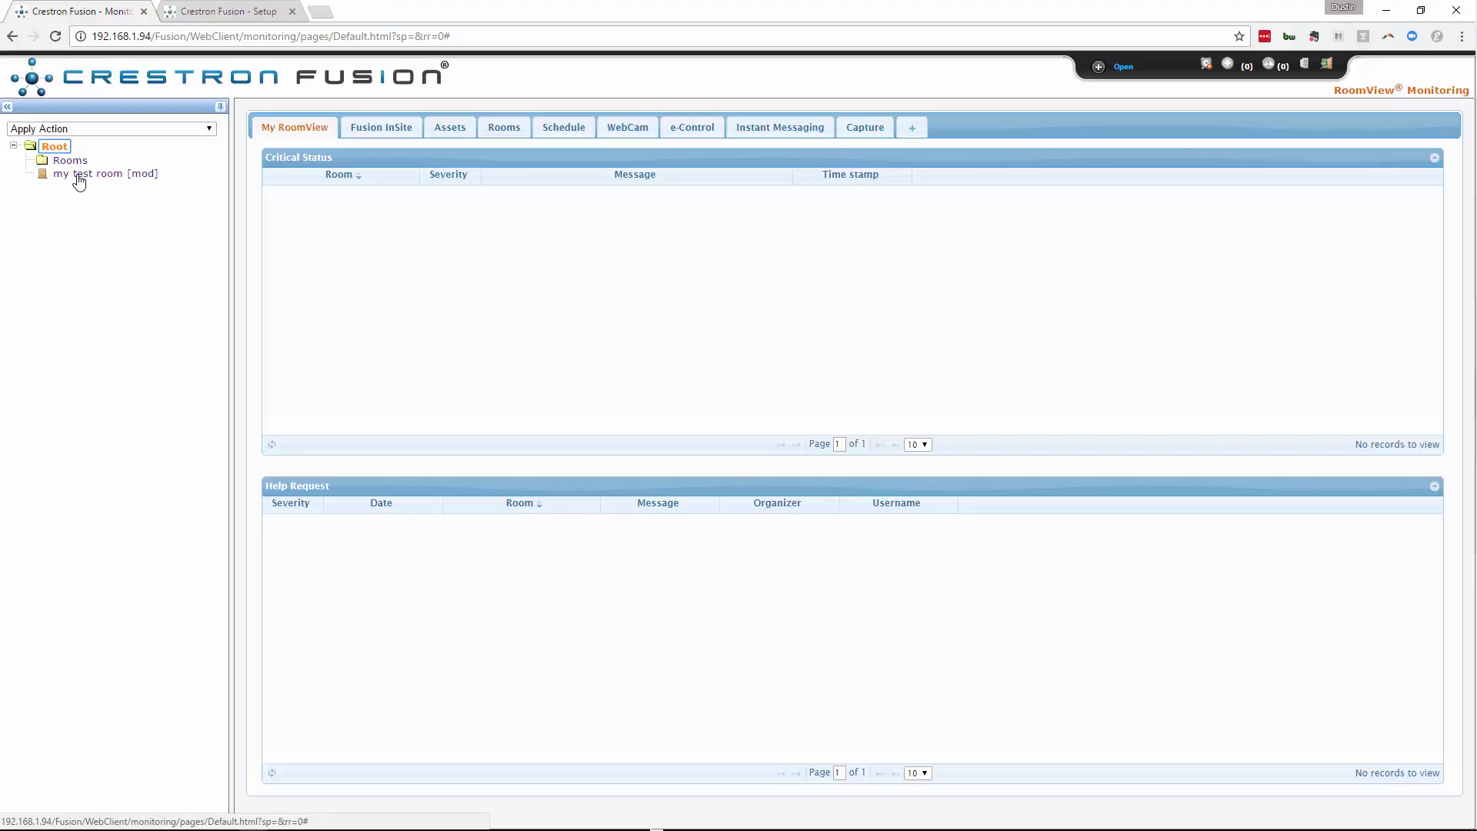
pyautogui.click(517, 129)
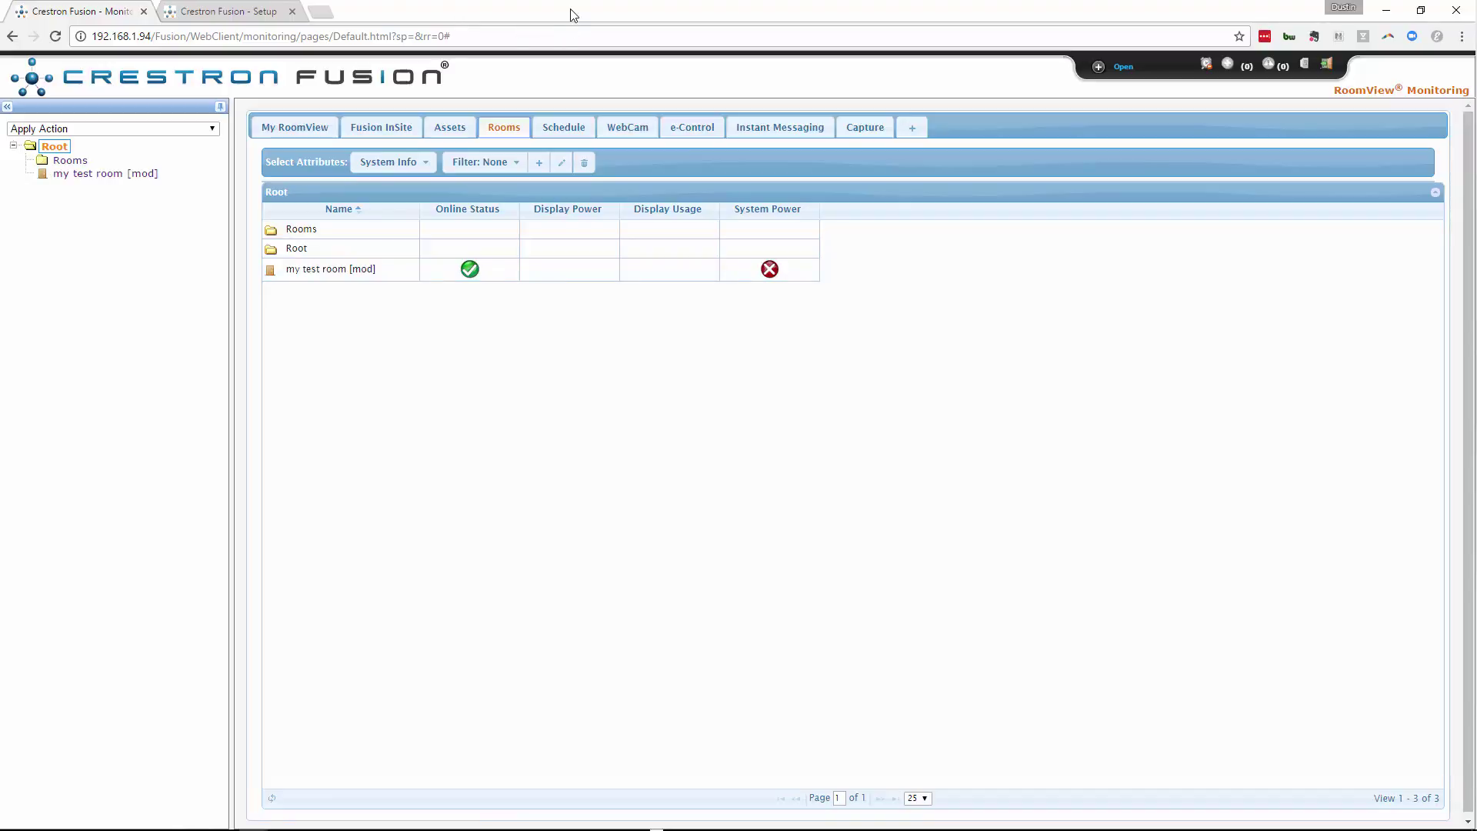
pyautogui.moveTo(570, 13); pyautogui.dragTo(586, 105)
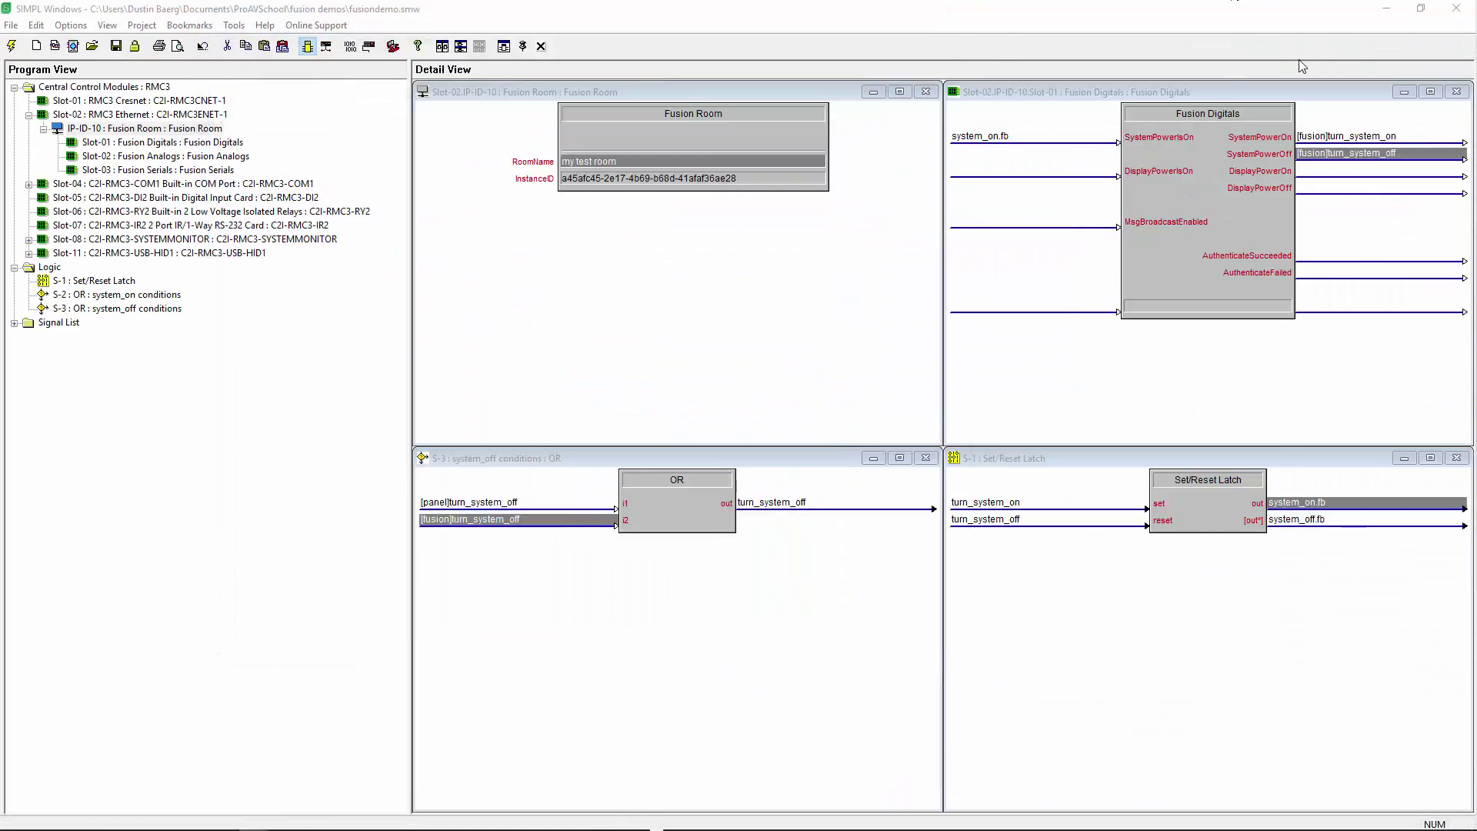
# Bring the SIMPL signal debugger forward in Toolbox and maximize it
pyautogui.click(1420, 9)
pyautogui.doubleClick(1008, 279)
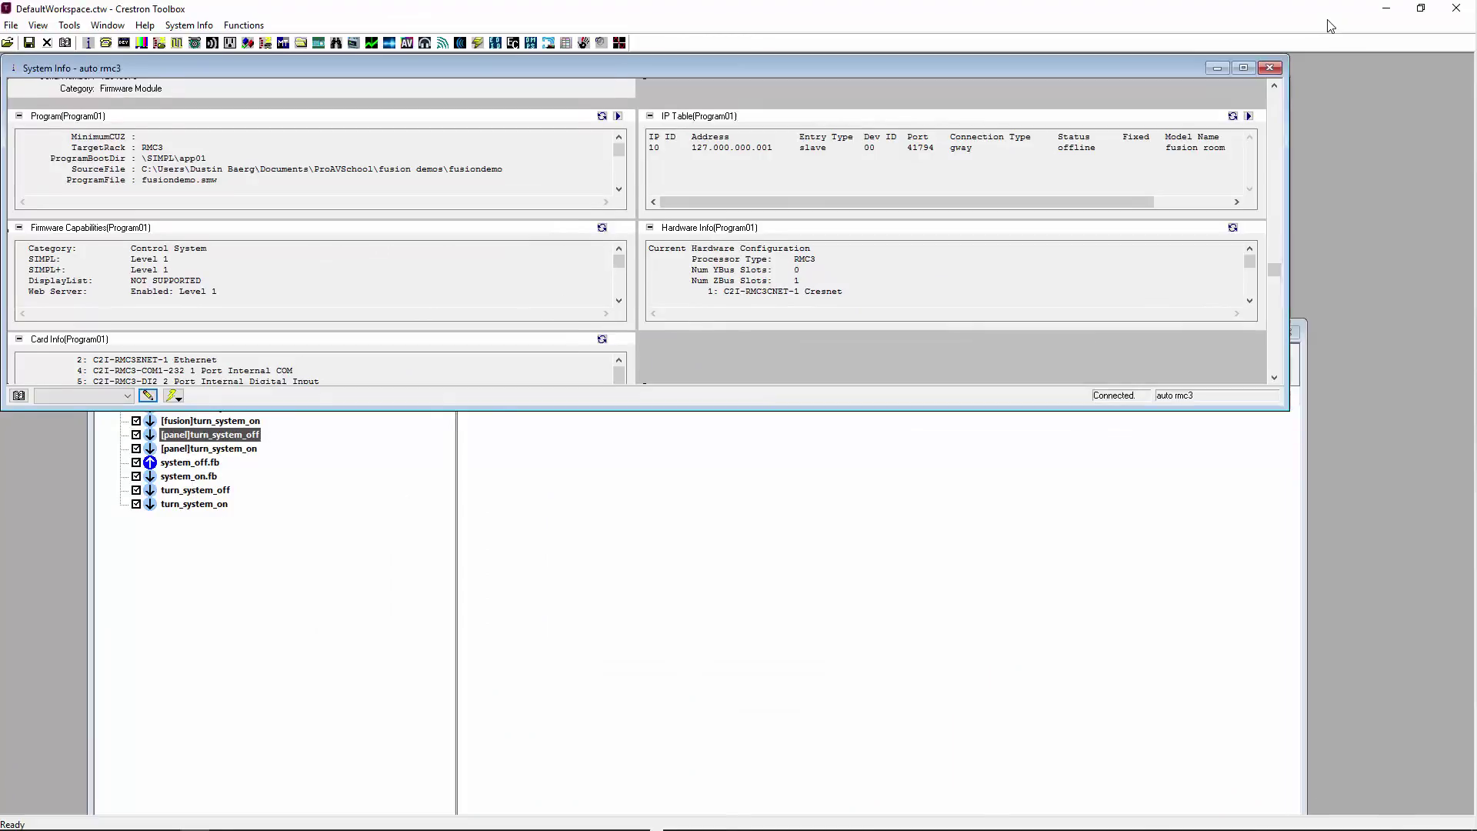
pyautogui.click(1421, 8)
pyautogui.click(768, 263)
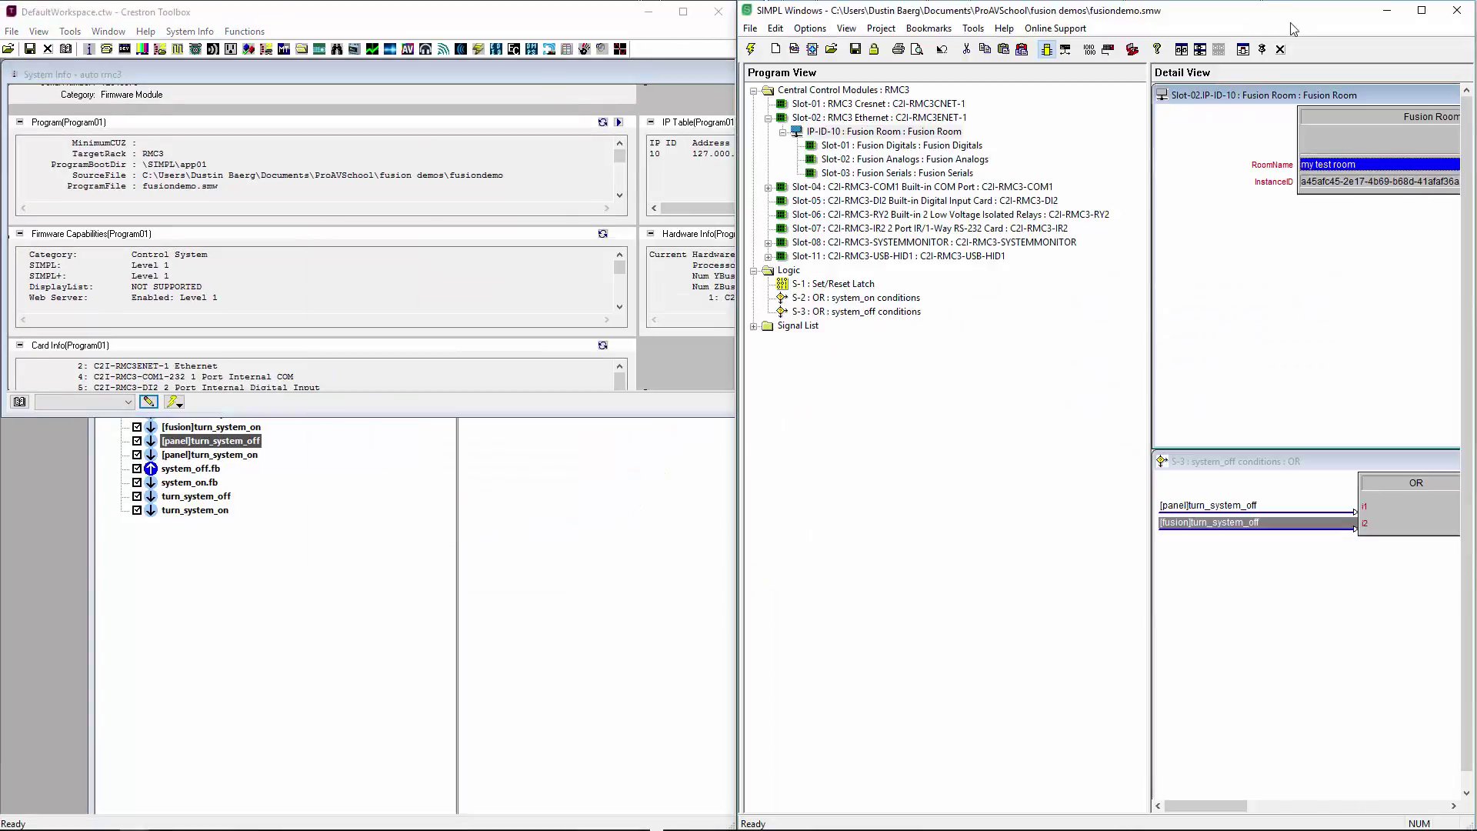
pyautogui.click(1200, 49)
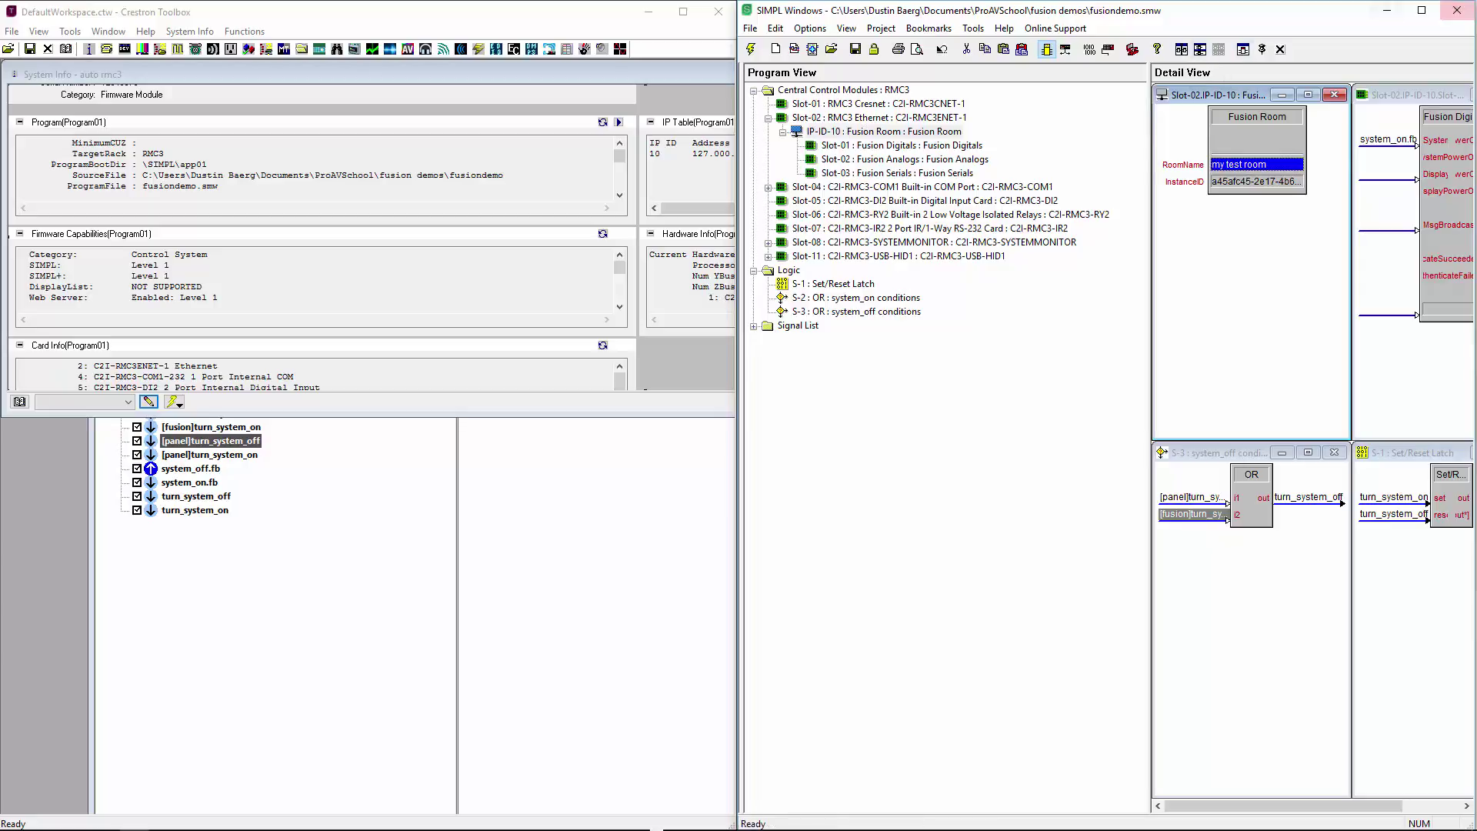
pyautogui.hotkey('alt', 'Tab')
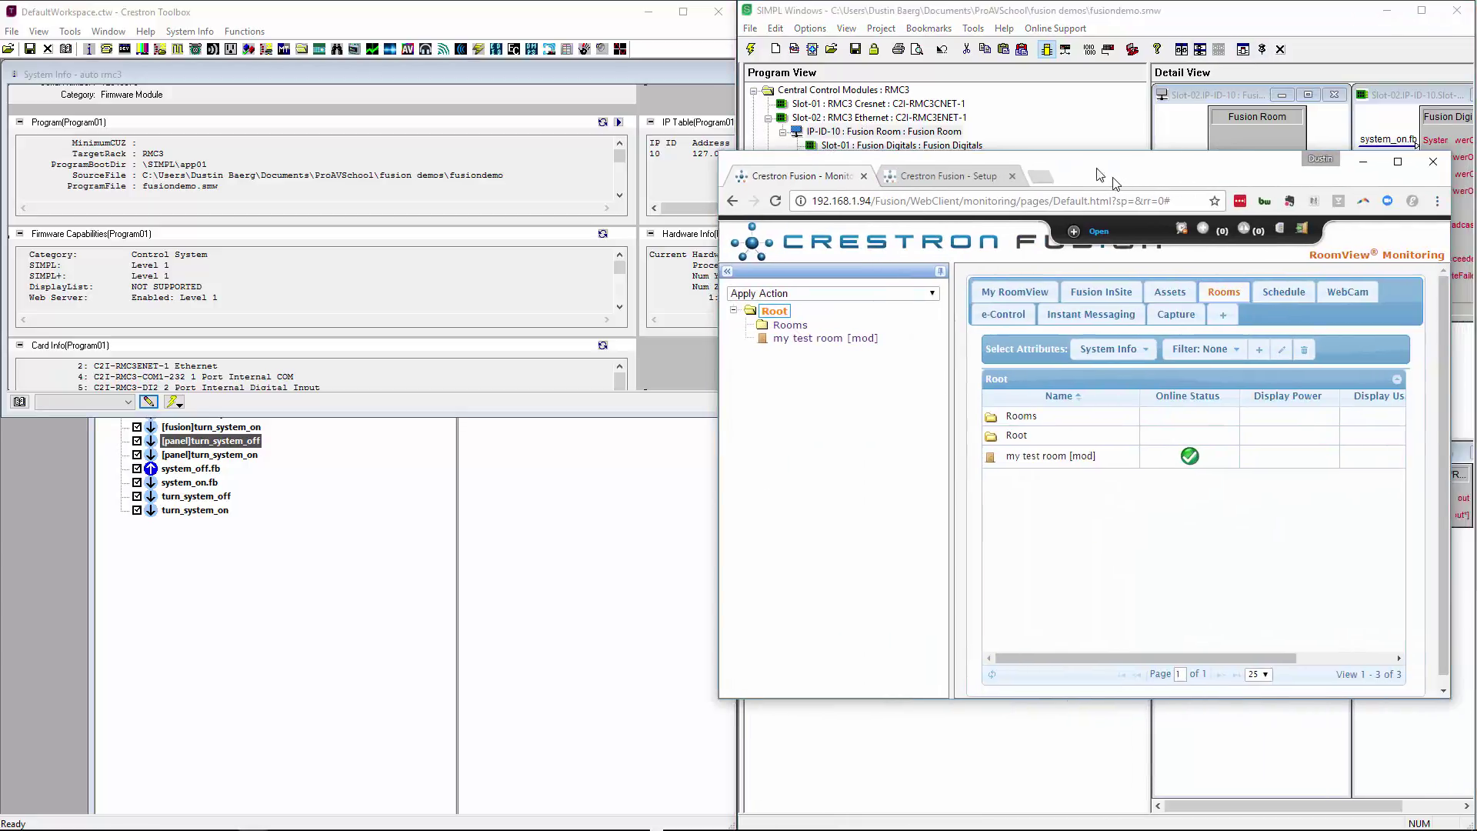
pyautogui.click(406, 534)
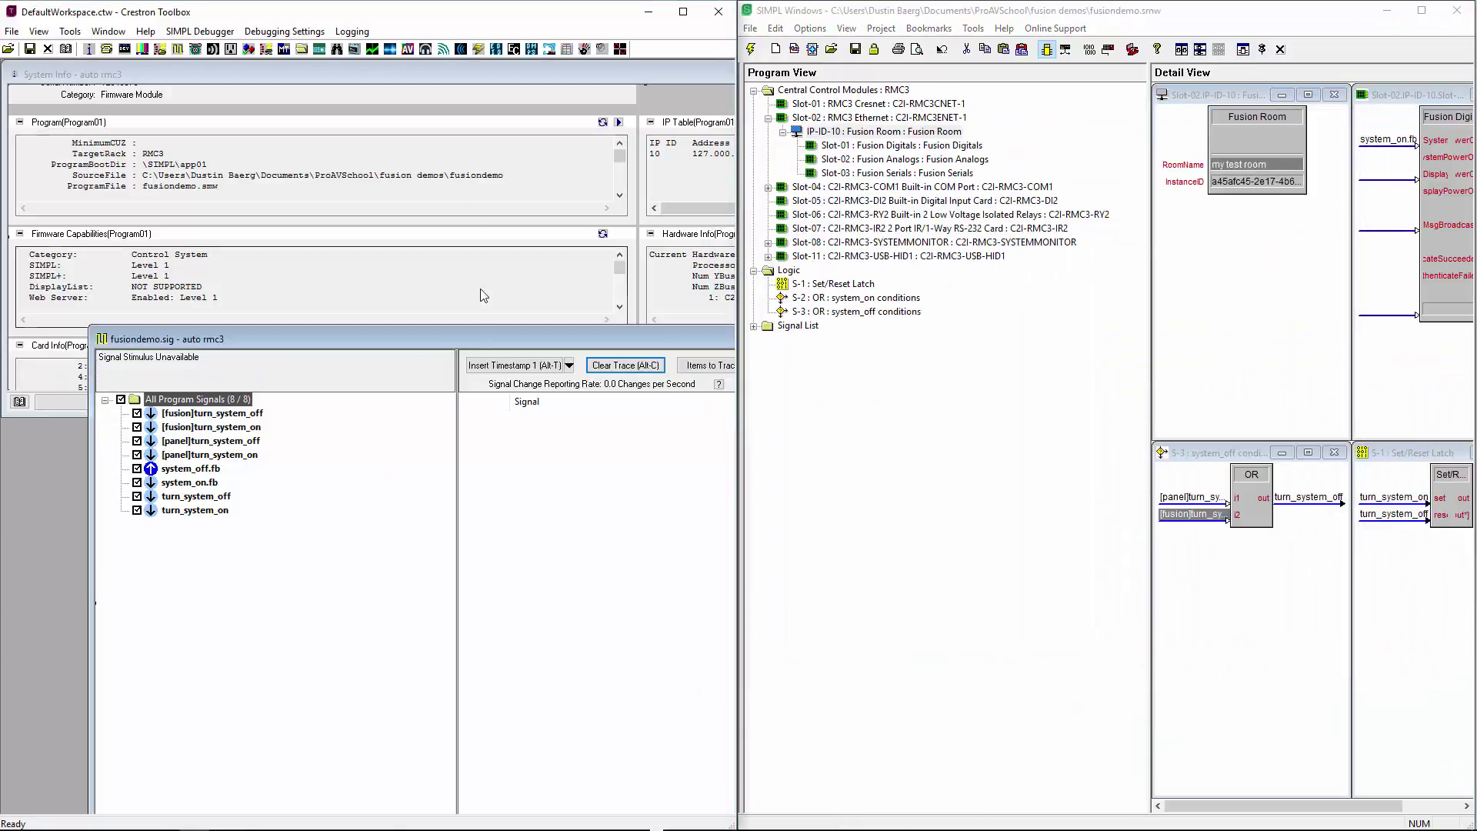
pyautogui.doubleClick(490, 348)
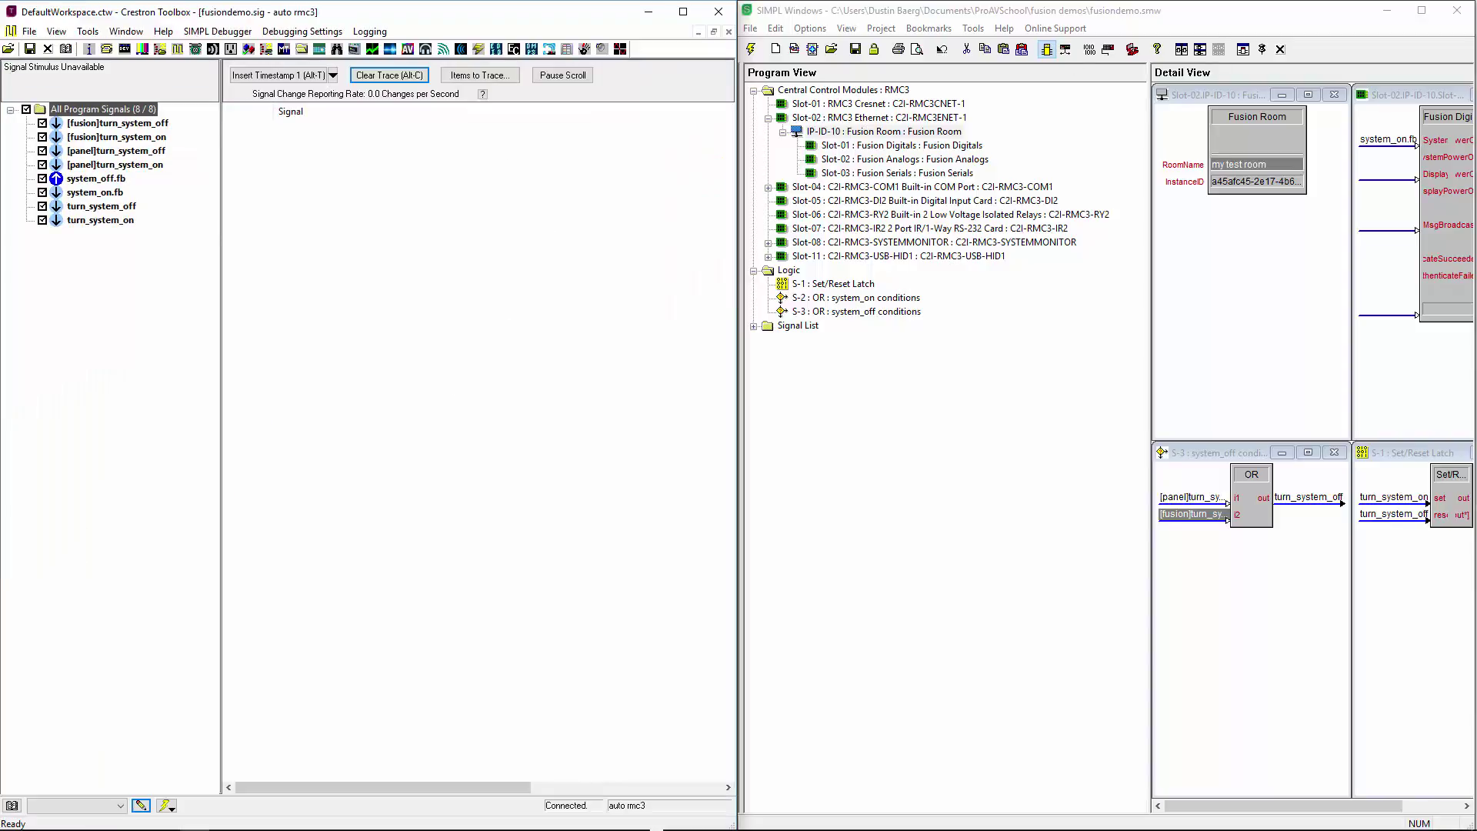
# Snap the Fusion browser to the right half and zoom to 75% to show System Power
pyautogui.hotkey('alt', 'Tab')
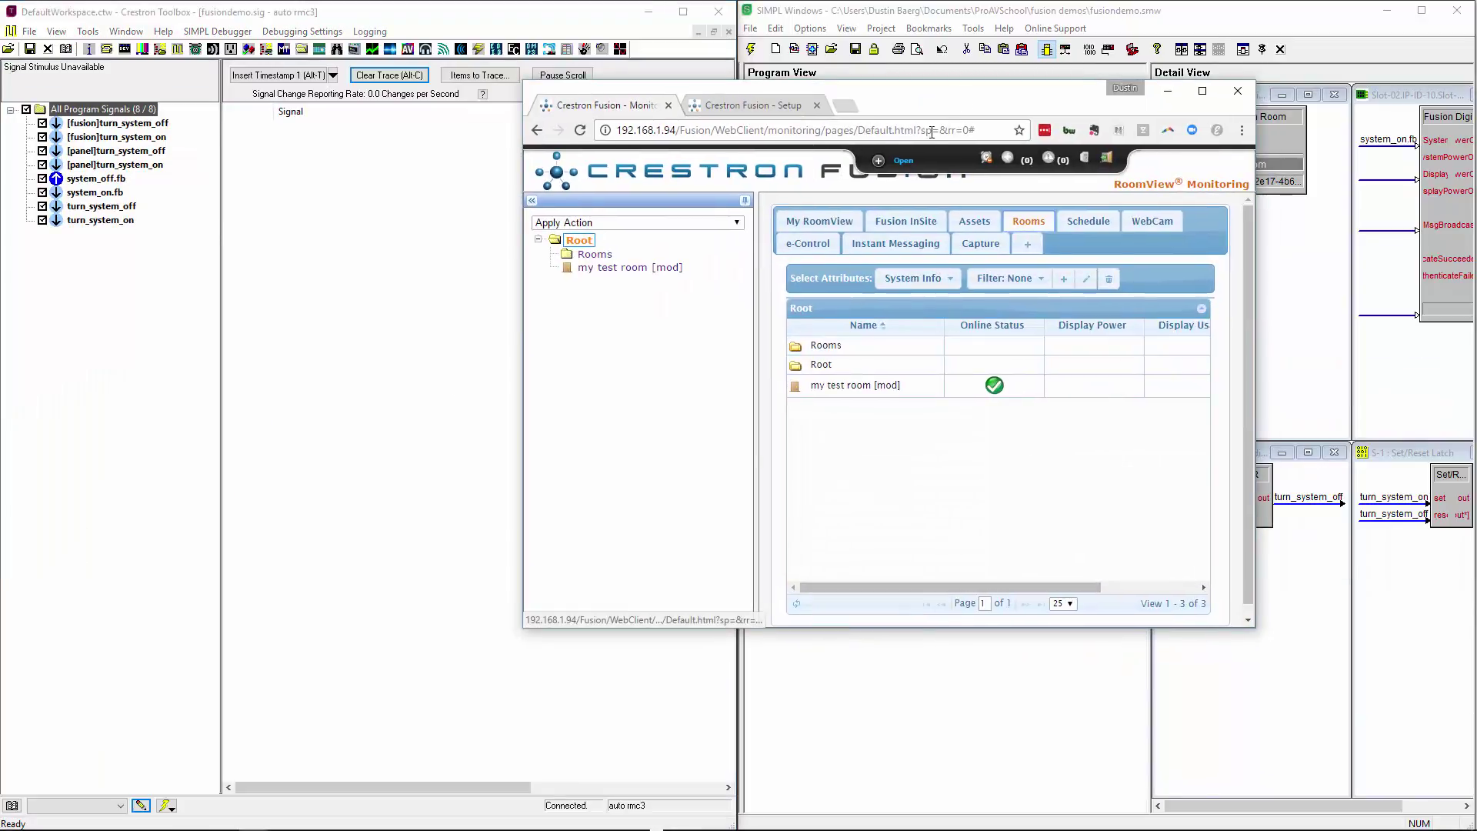
pyautogui.hotkey('alt', 'Tab')
pyautogui.hotkey('alt', 'Tab')
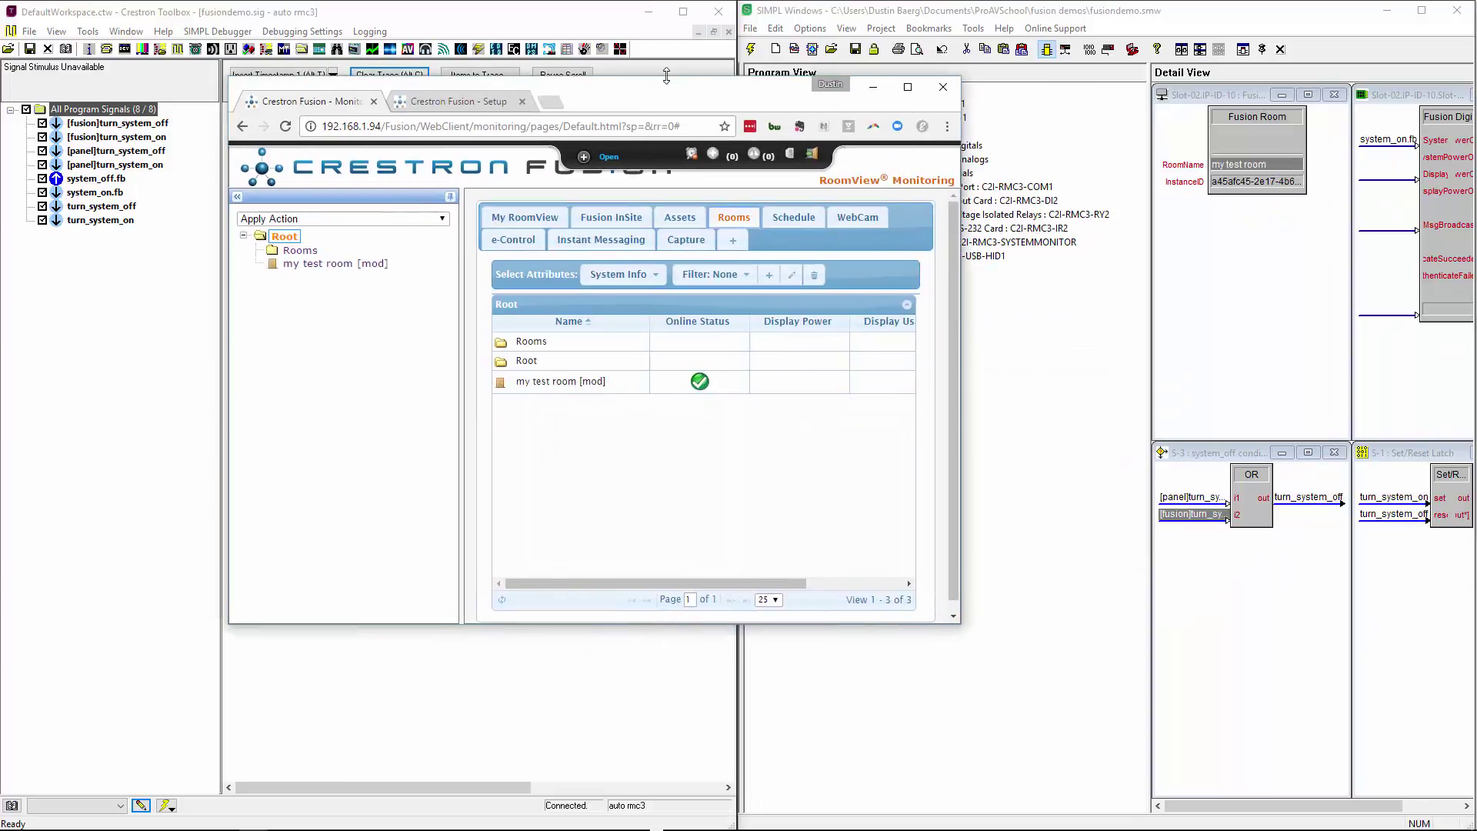
pyautogui.press('super+Right')
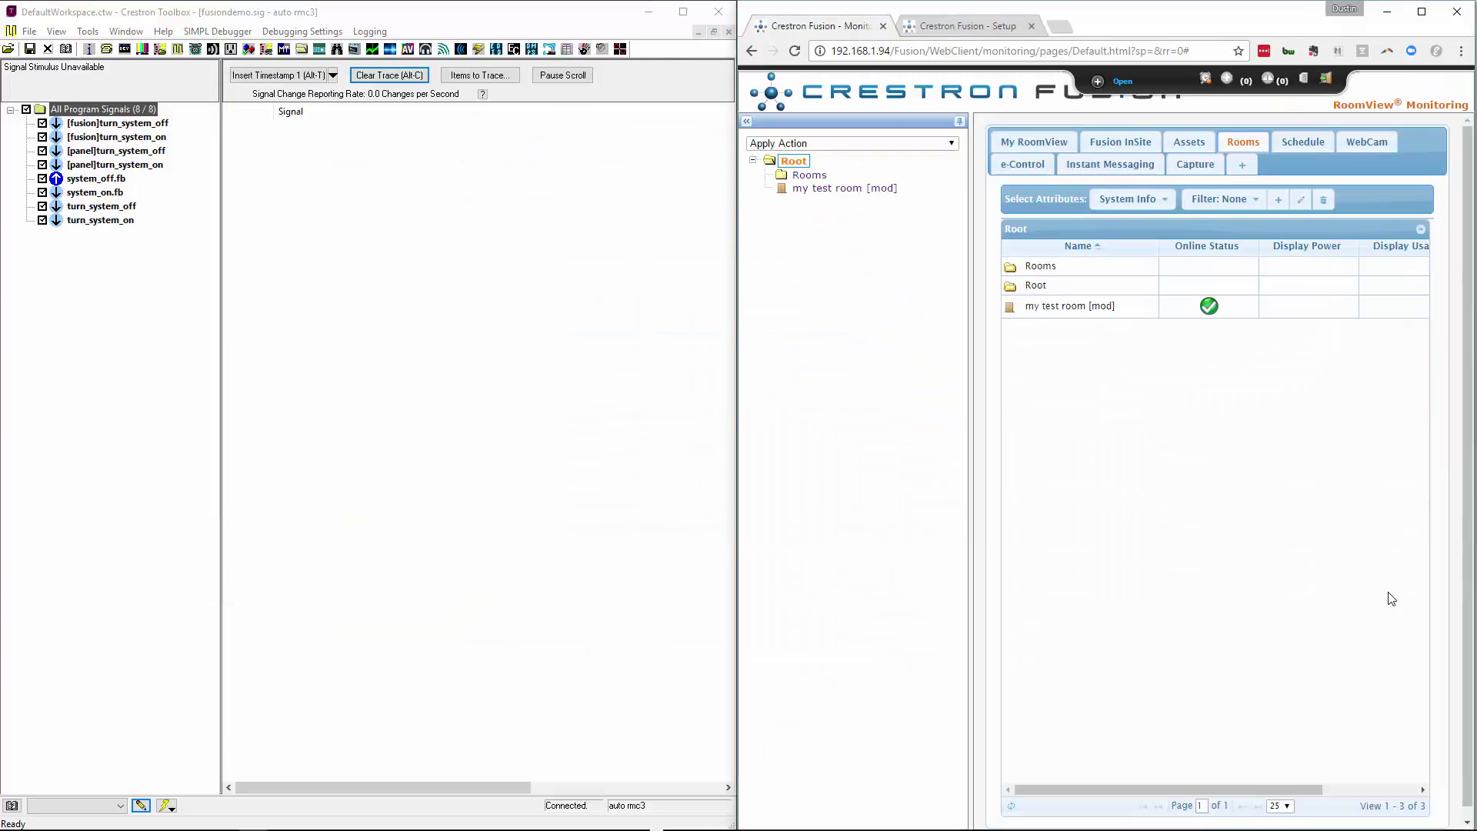
pyautogui.hotkey('ctrl', '-')
pyautogui.hotkey('ctrl', '-')
pyautogui.hotkey('ctrl', '-')
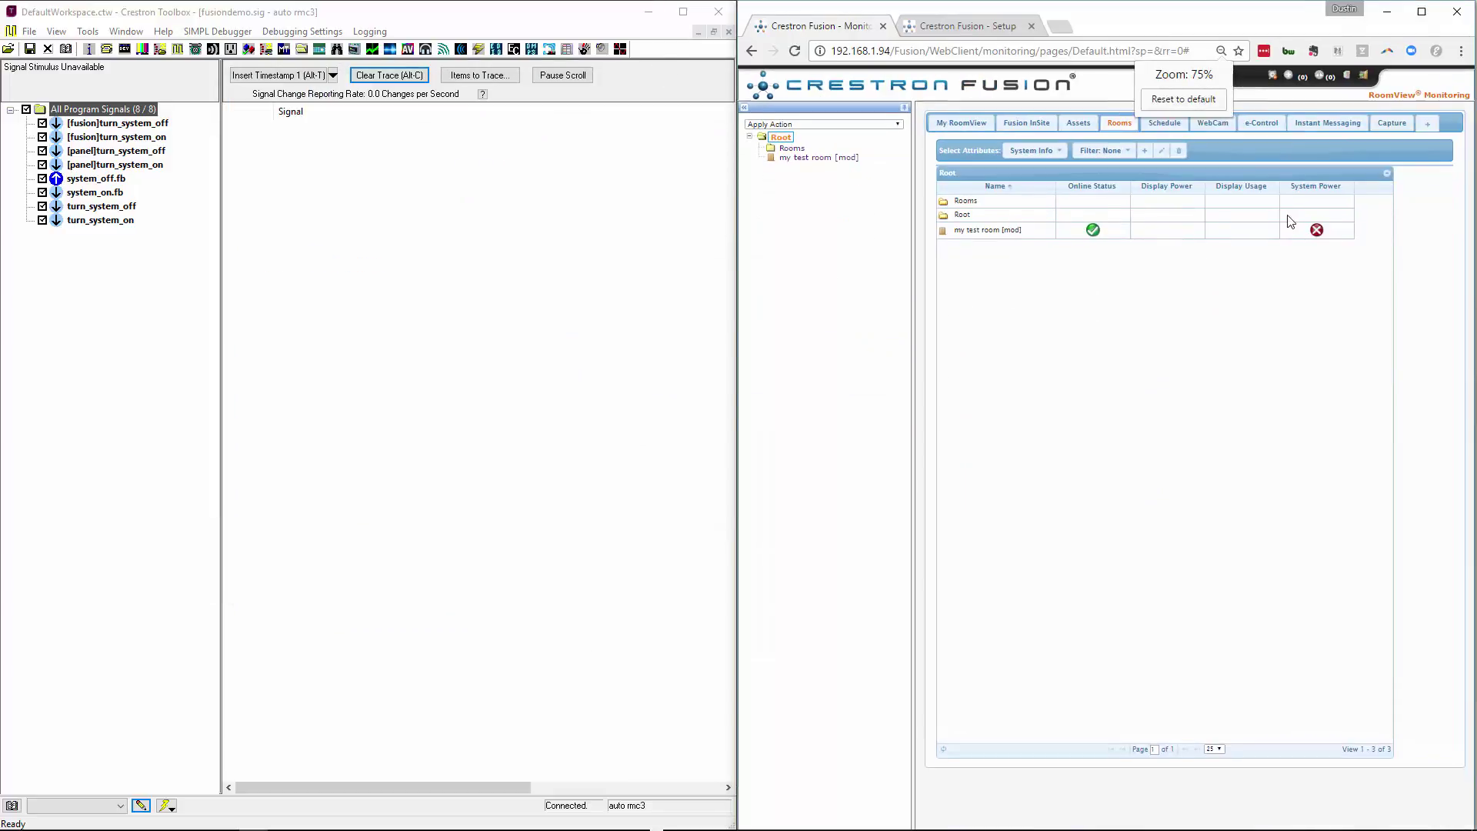
pyautogui.click(1315, 234)
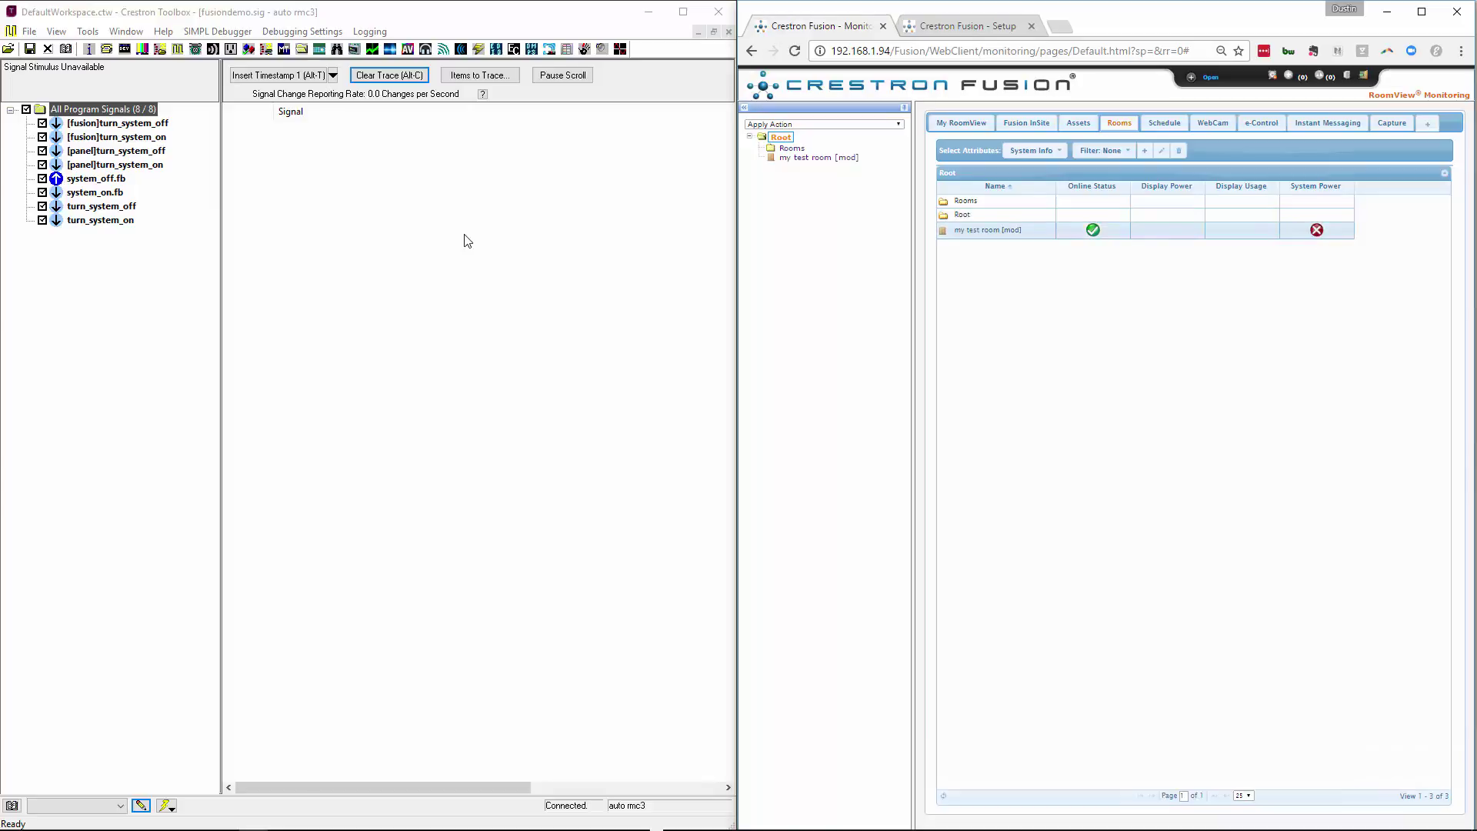
# Turn on System Power for 'my test room [mod]' from the Fusion rooms list
pyautogui.click(106, 183)
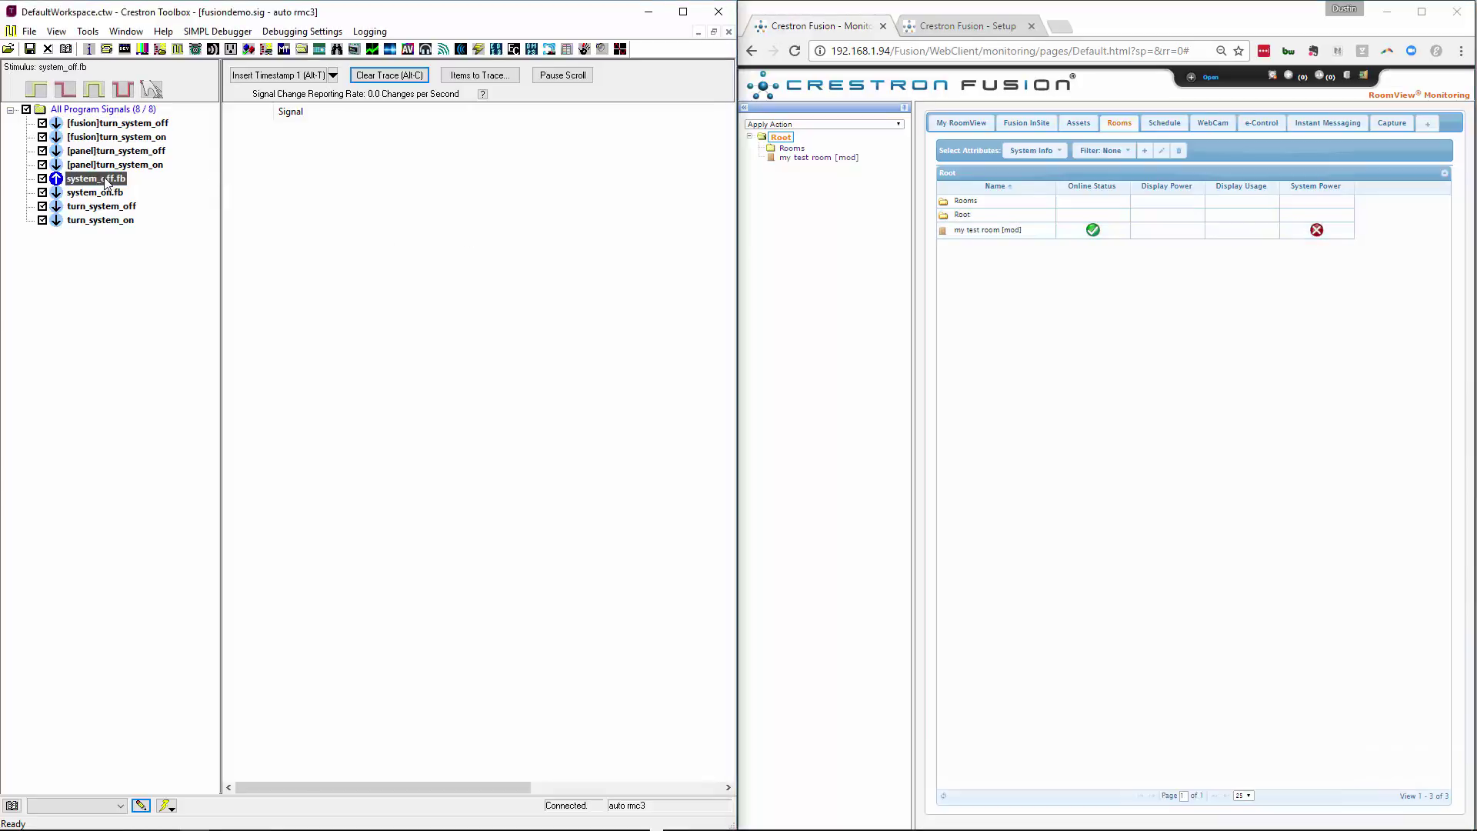
pyautogui.click(1316, 231)
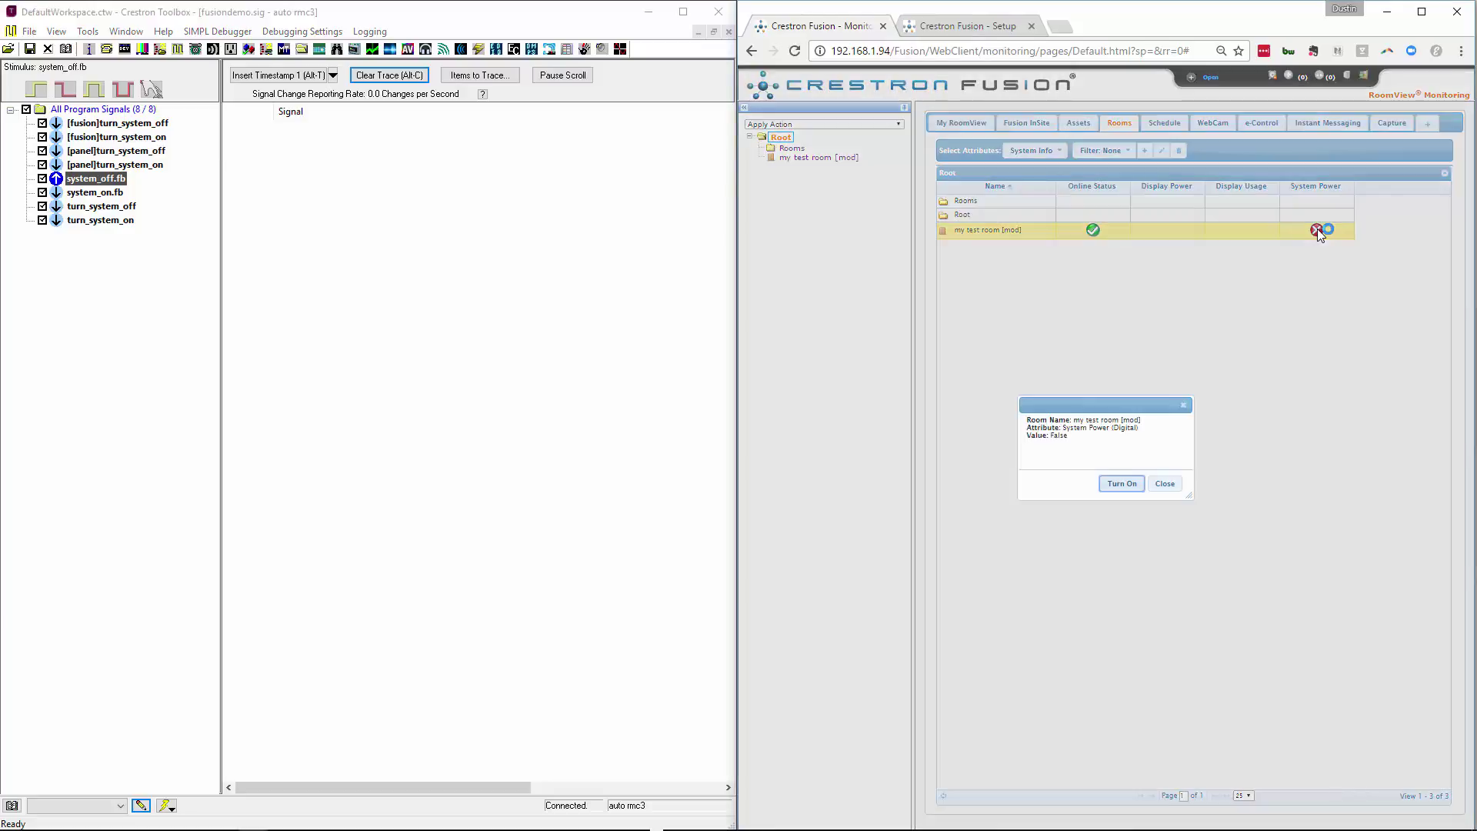
pyautogui.click(1121, 484)
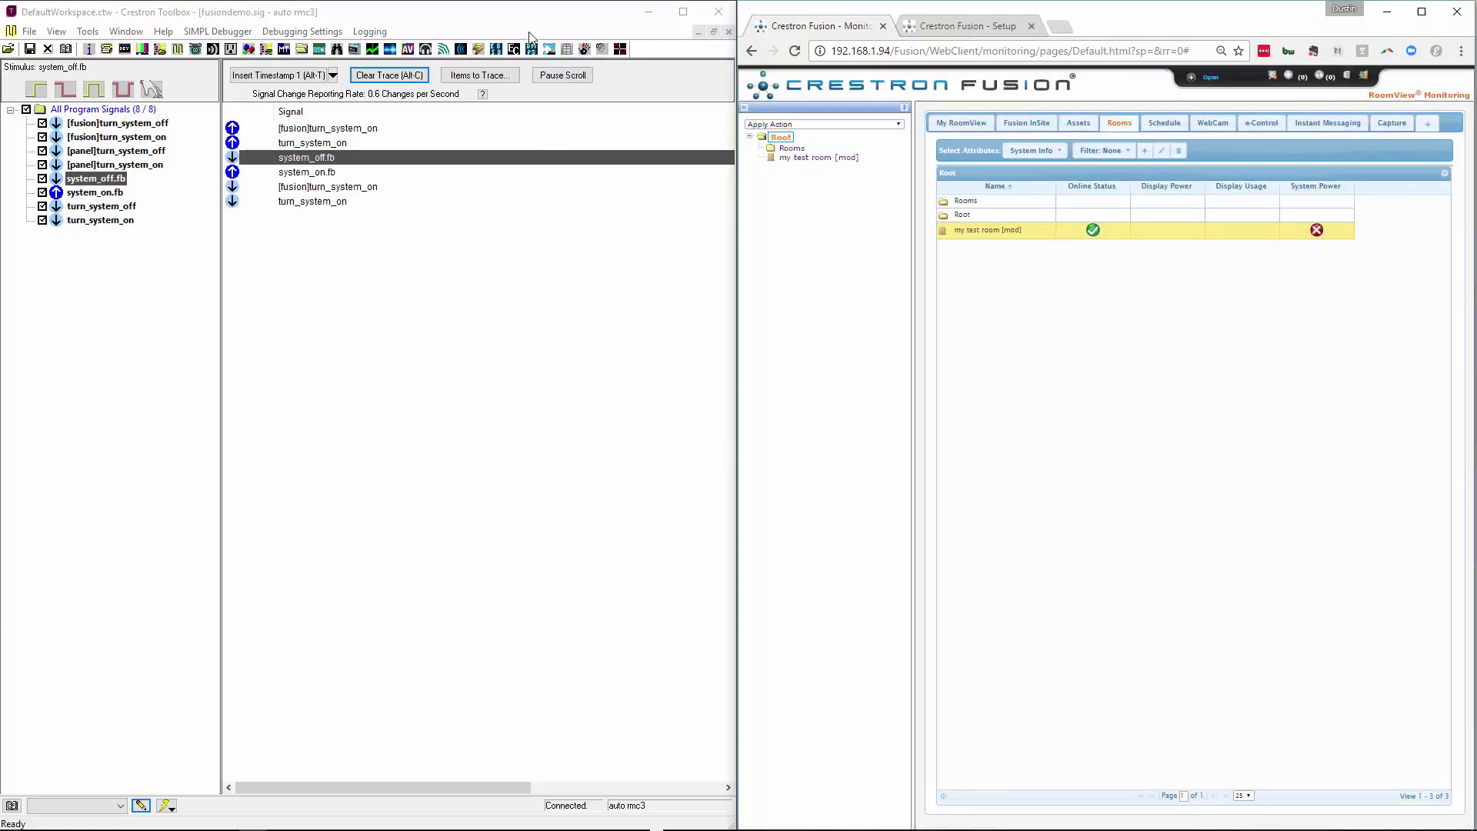
# Resize the debugger's trace columns, widening Signal, and clear the signal trace
pyautogui.click(470, 104)
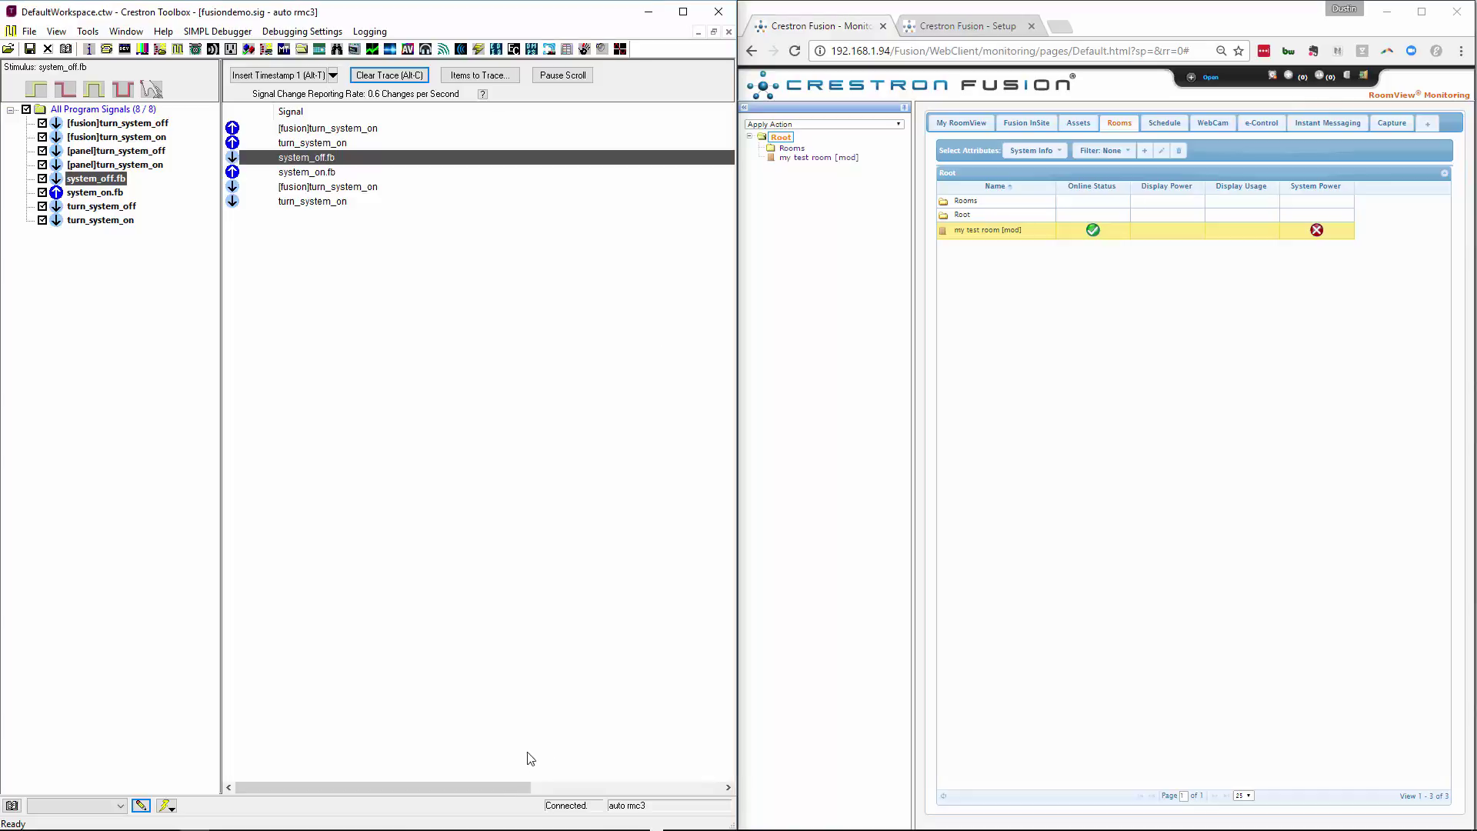
pyautogui.moveTo(501, 787); pyautogui.dragTo(693, 788)
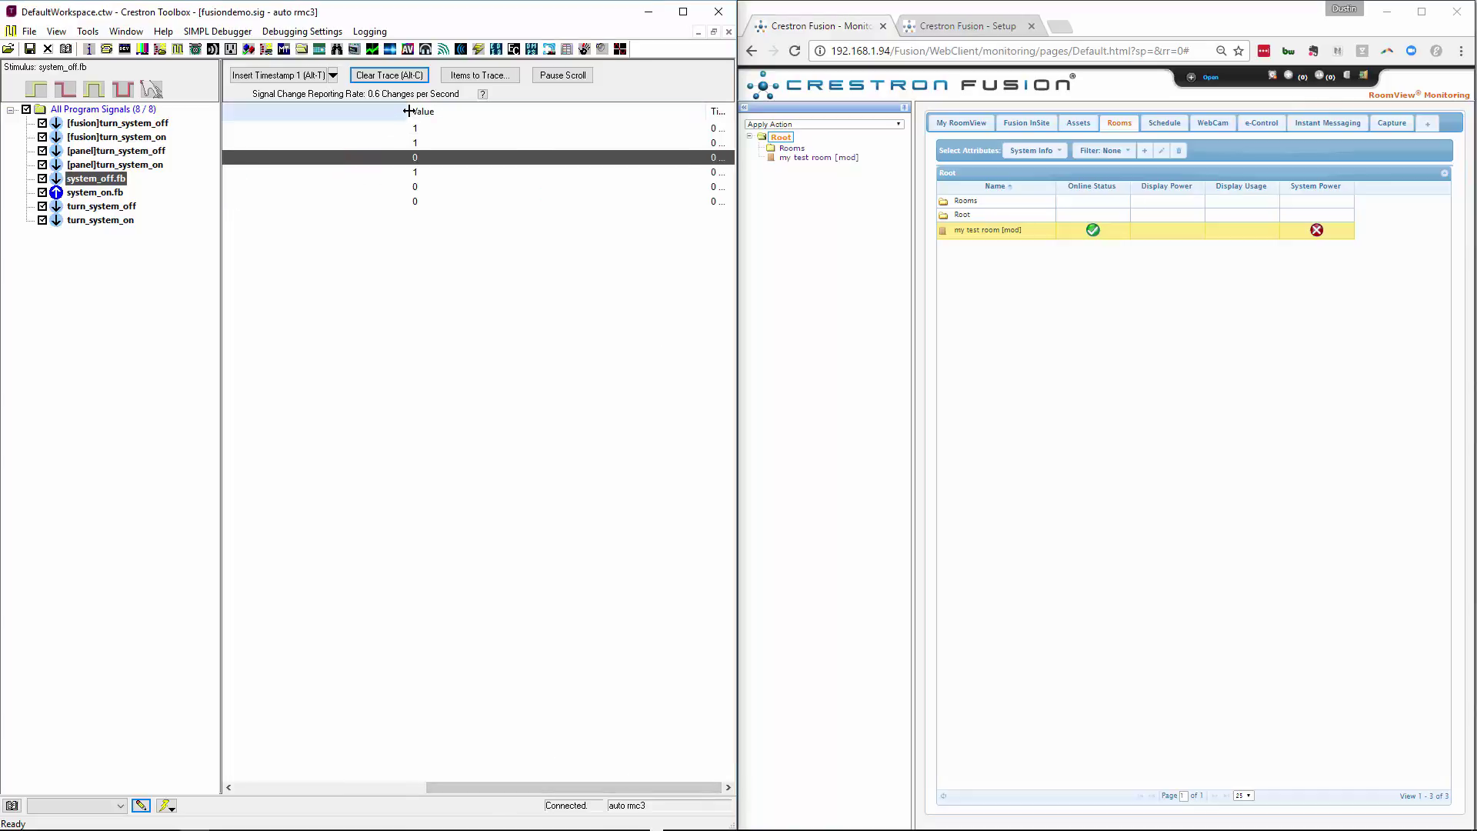
pyautogui.moveTo(399, 115); pyautogui.dragTo(250, 118)
pyautogui.moveTo(430, 119)
pyautogui.mouseDown()
pyautogui.moveTo(462, 118)
pyautogui.moveTo(444, 118)
pyautogui.mouseUp()
pyautogui.moveTo(485, 788); pyautogui.dragTo(517, 788)
pyautogui.moveTo(617, 103)
pyautogui.mouseDown()
pyautogui.moveTo(630, 110)
pyautogui.moveTo(594, 110)
pyautogui.mouseUp()
pyautogui.moveTo(443, 111); pyautogui.dragTo(451, 118)
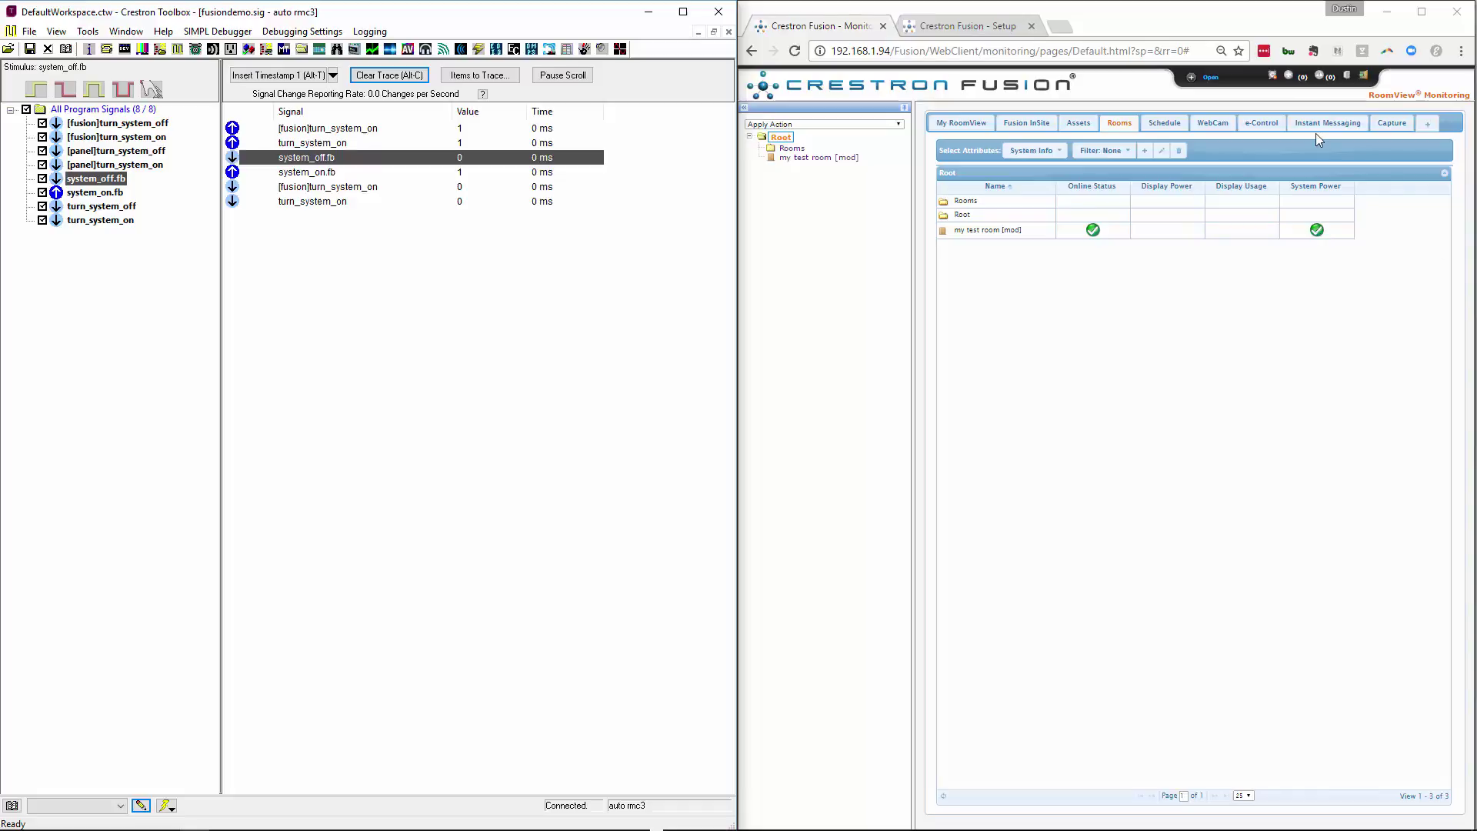
pyautogui.click(398, 80)
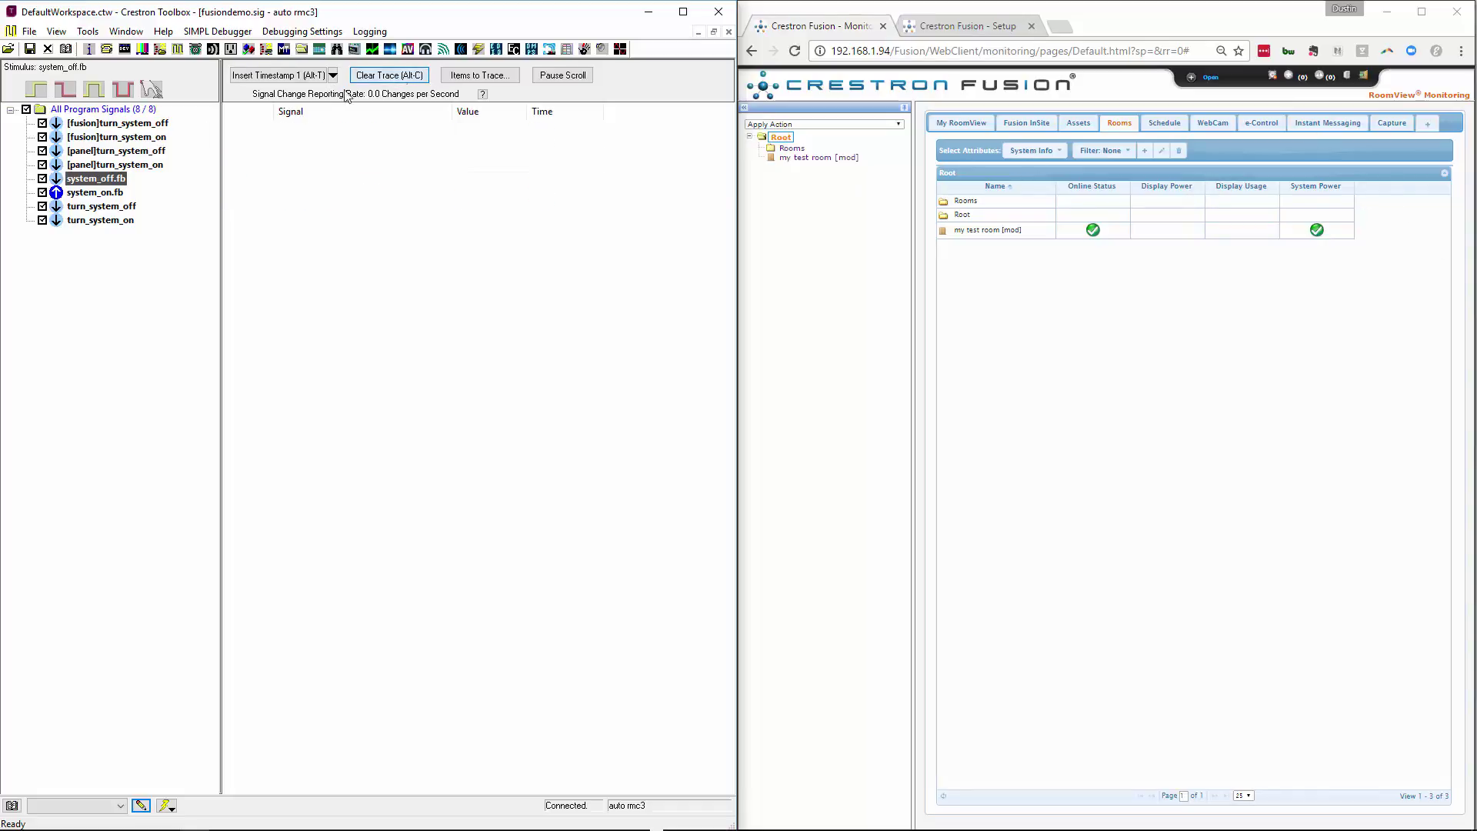
# Pulse [panel]turn_system_off in the debugger and check Fusion's Setup and Monitoring pages
pyautogui.click(117, 153)
pyautogui.click(158, 90)
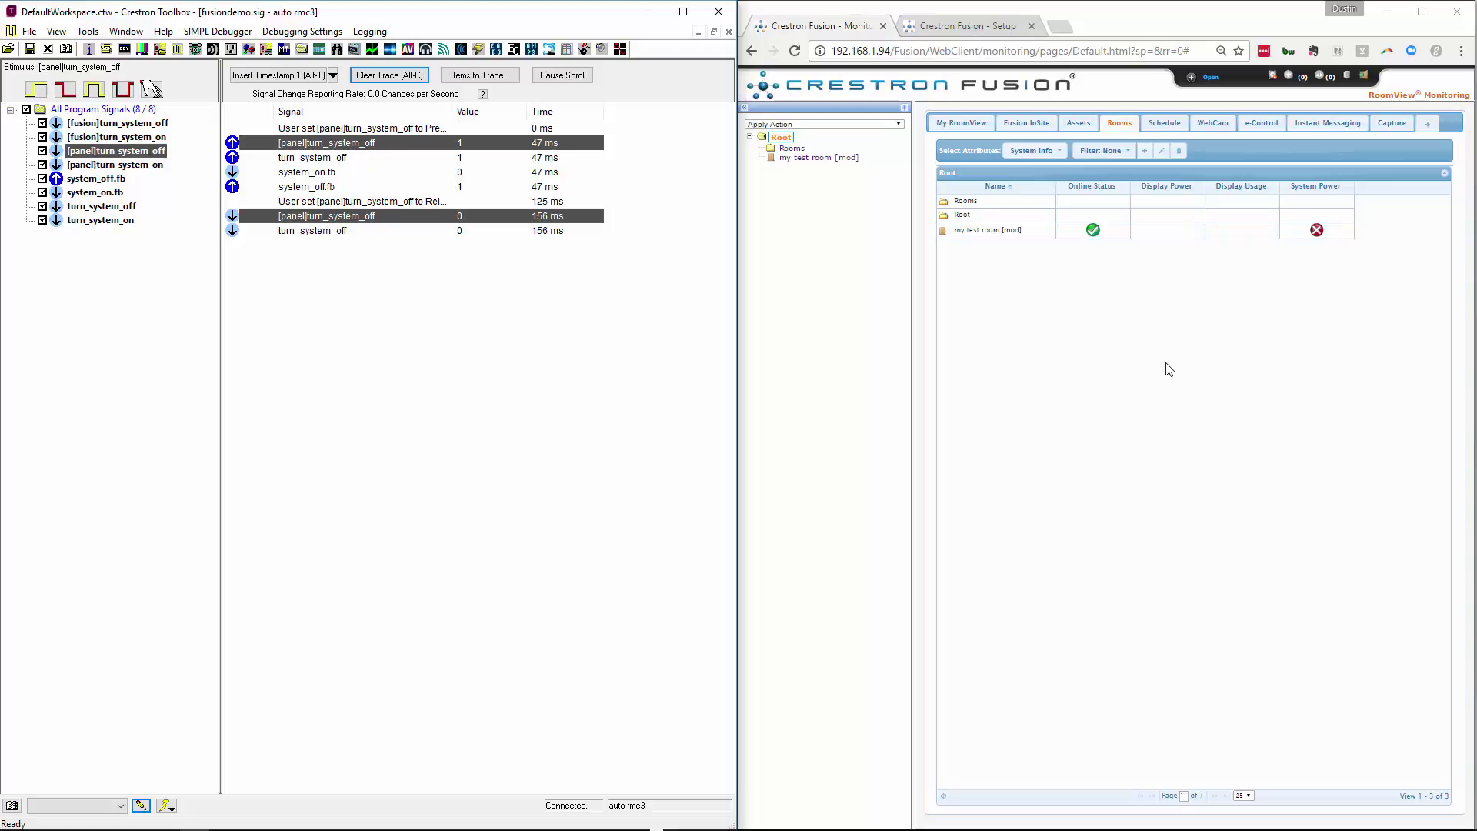
pyautogui.click(964, 28)
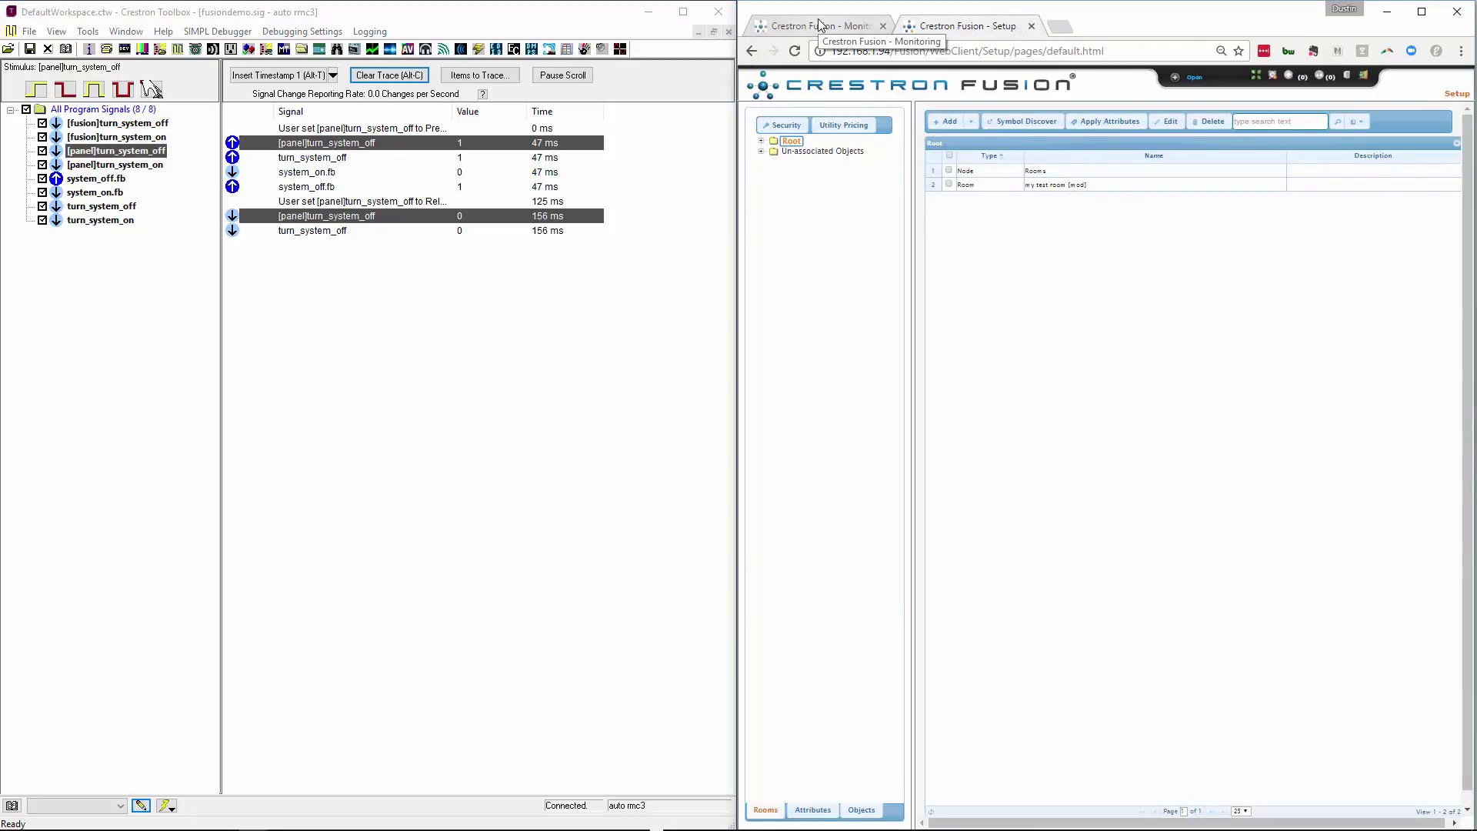
pyautogui.click(820, 25)
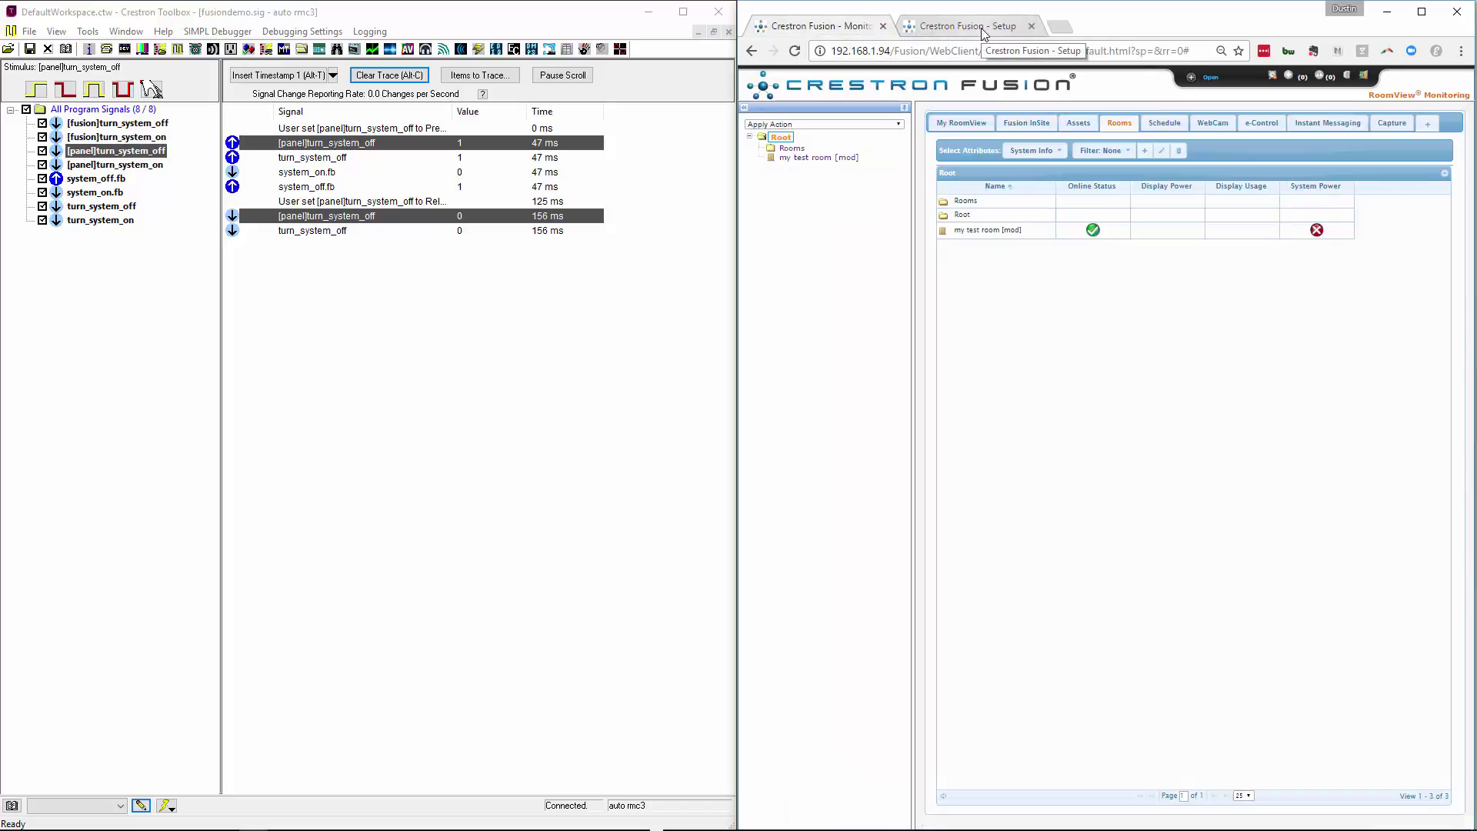
# Switch between Fusion's monitoring and Setup tabs, ending on Setup listing 'my test room [mod]'
pyautogui.click(981, 27)
pyautogui.click(822, 25)
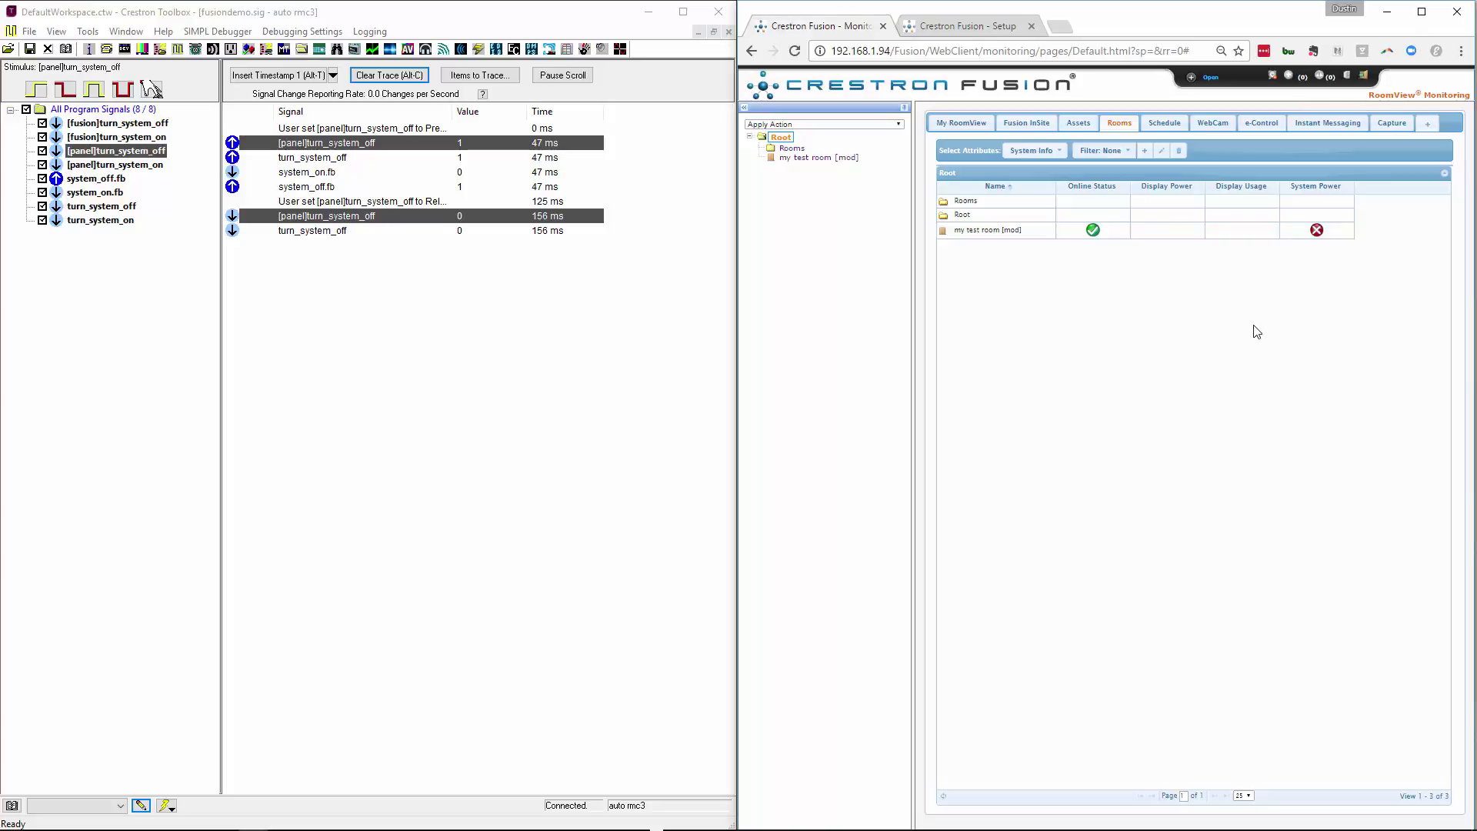
pyautogui.moveTo(505, 17); pyautogui.dragTo(0, 146)
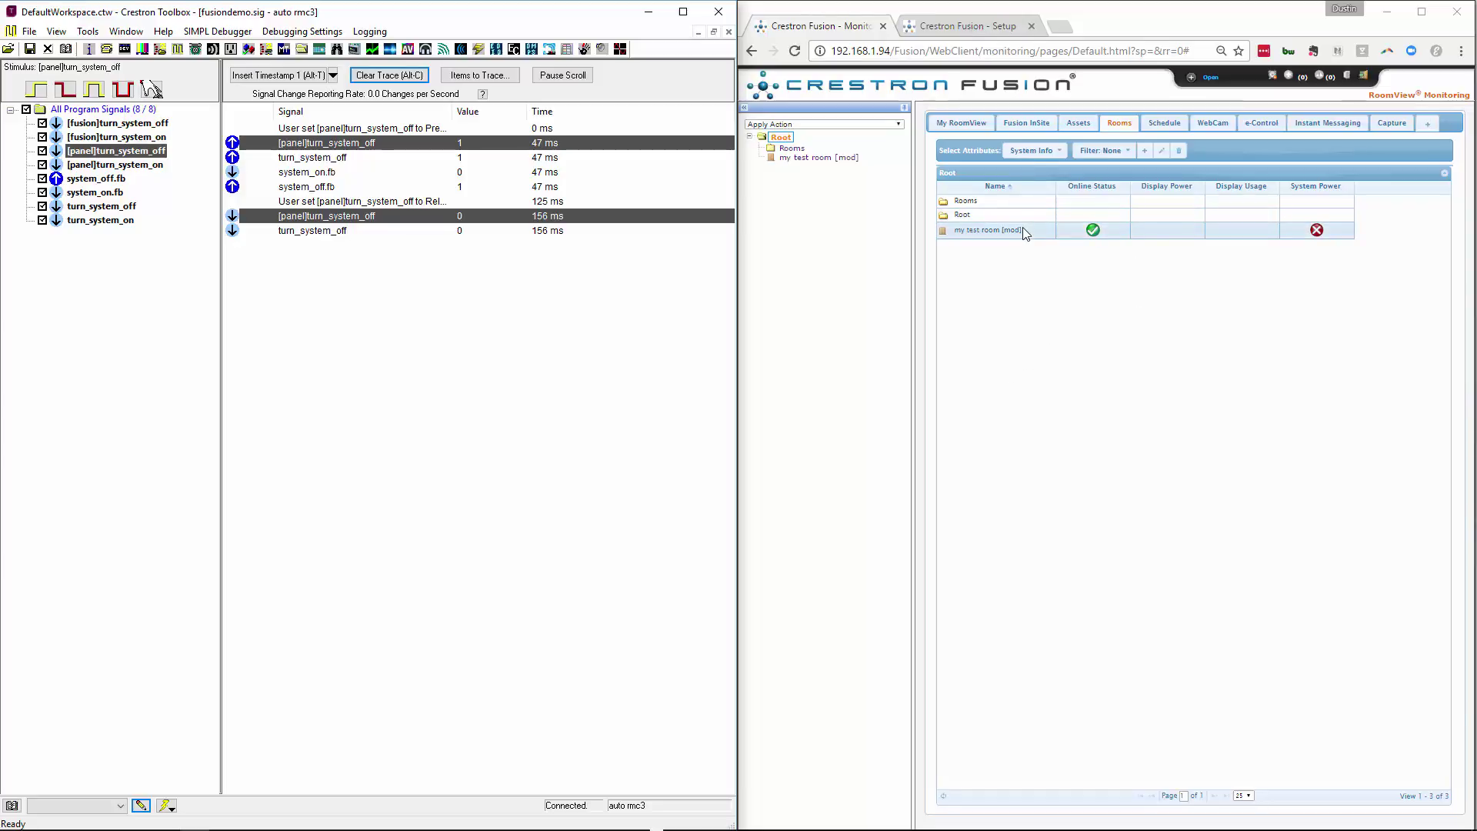
pyautogui.click(955, 25)
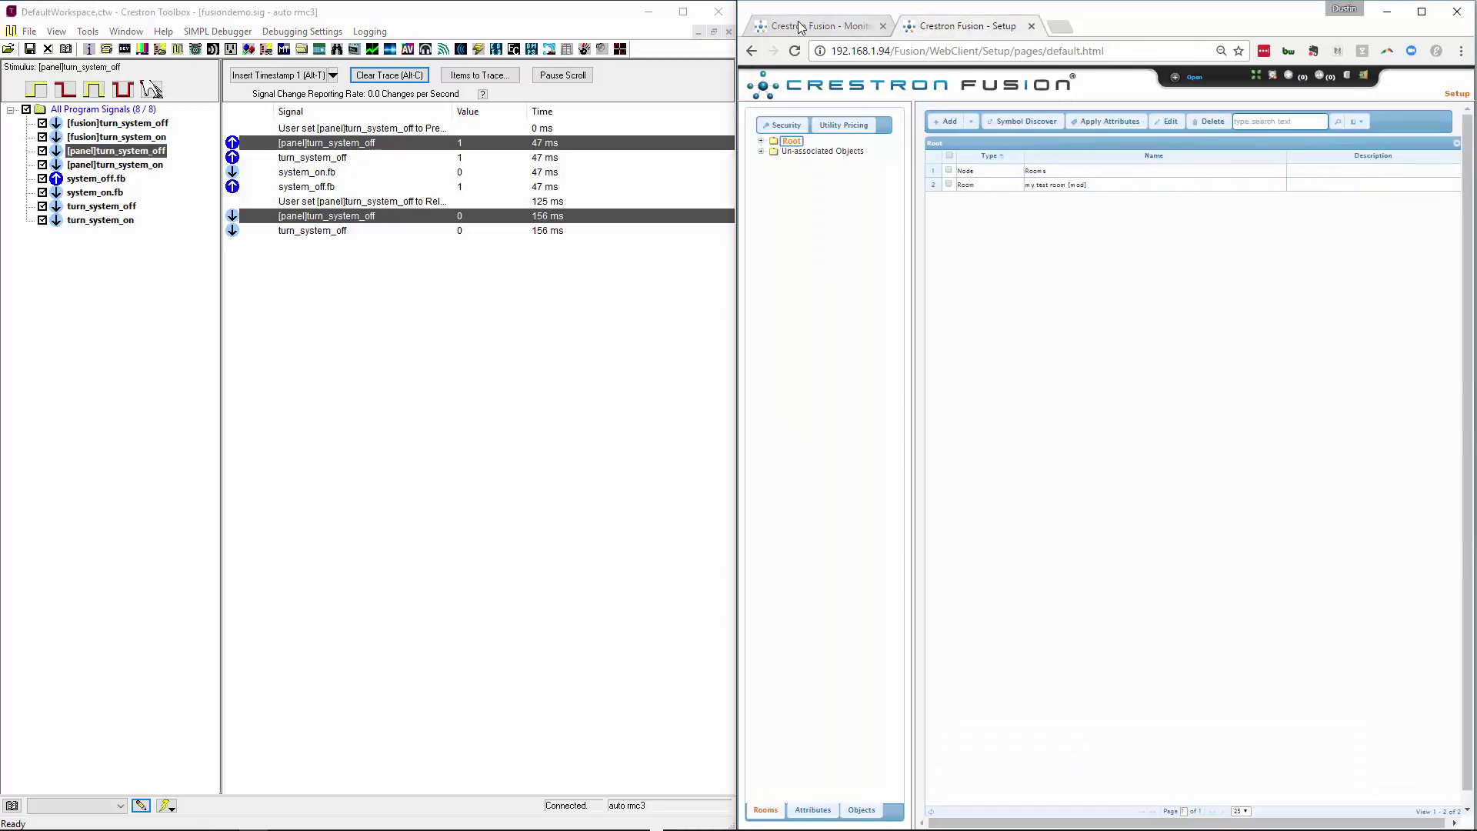
pyautogui.click(801, 25)
pyautogui.click(915, 31)
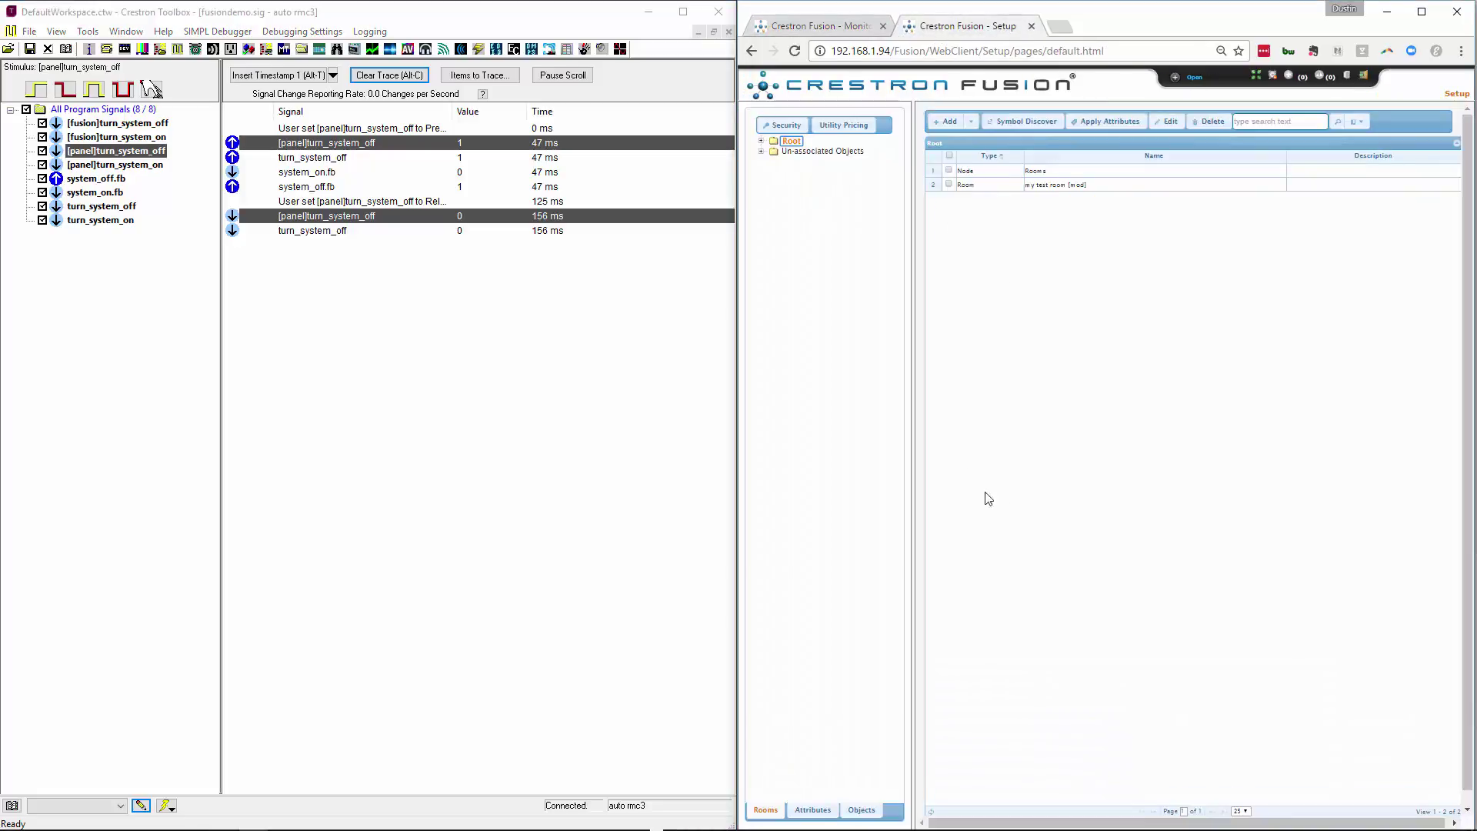